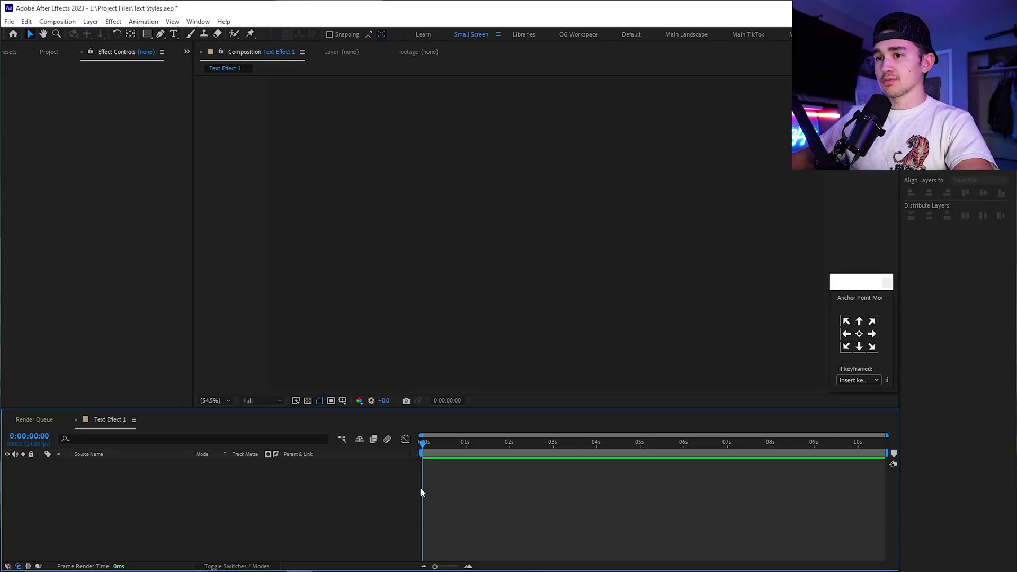
Create a new text layer in the Text Effect 1 composition reading "text"
right_click(429, 482)
mouse_move(475, 358)
click(583, 371)
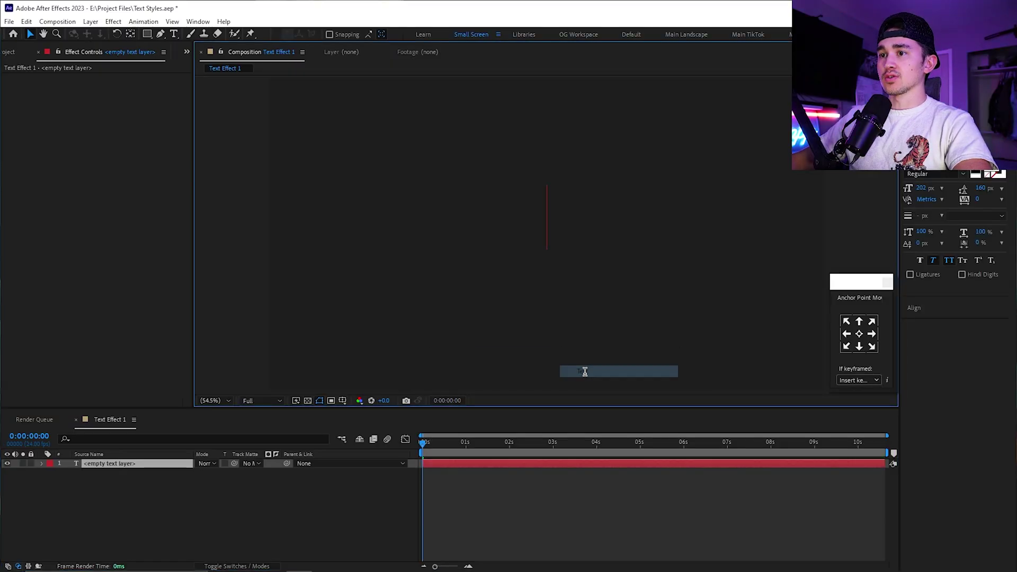
text(text)
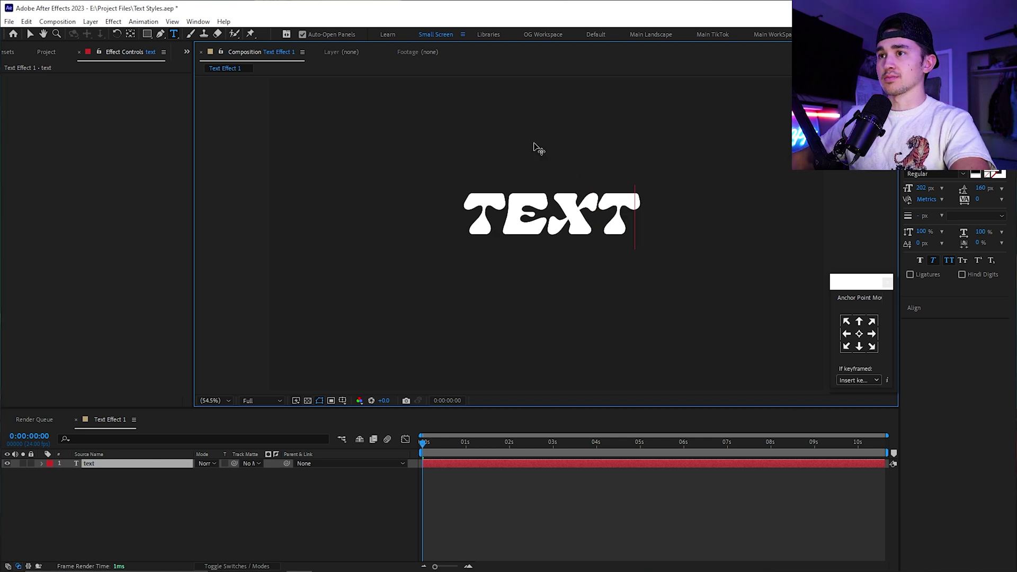
click(520, 475)
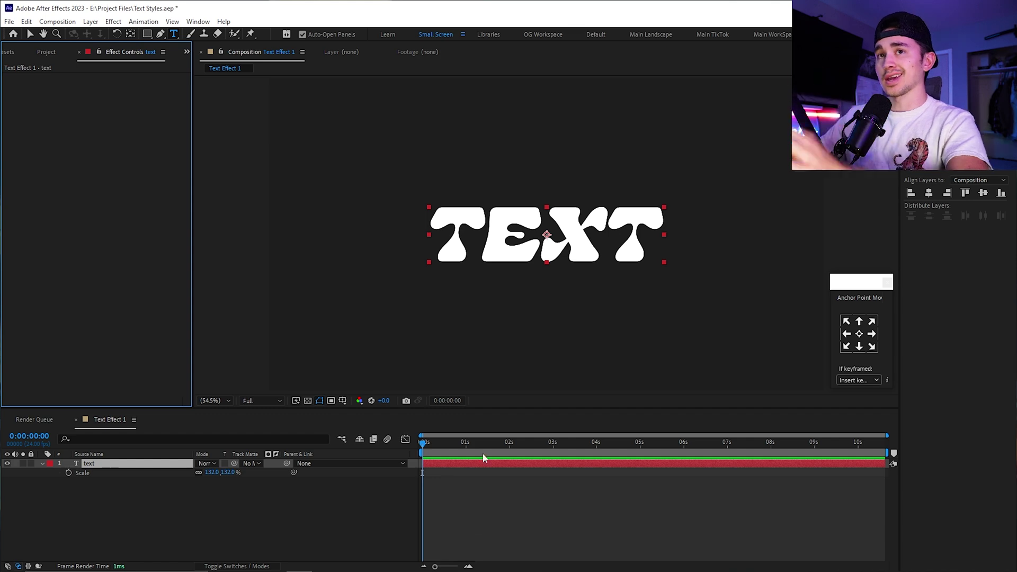
Find the Turbulent Displace effect and apply it to the text layer
click(9, 53)
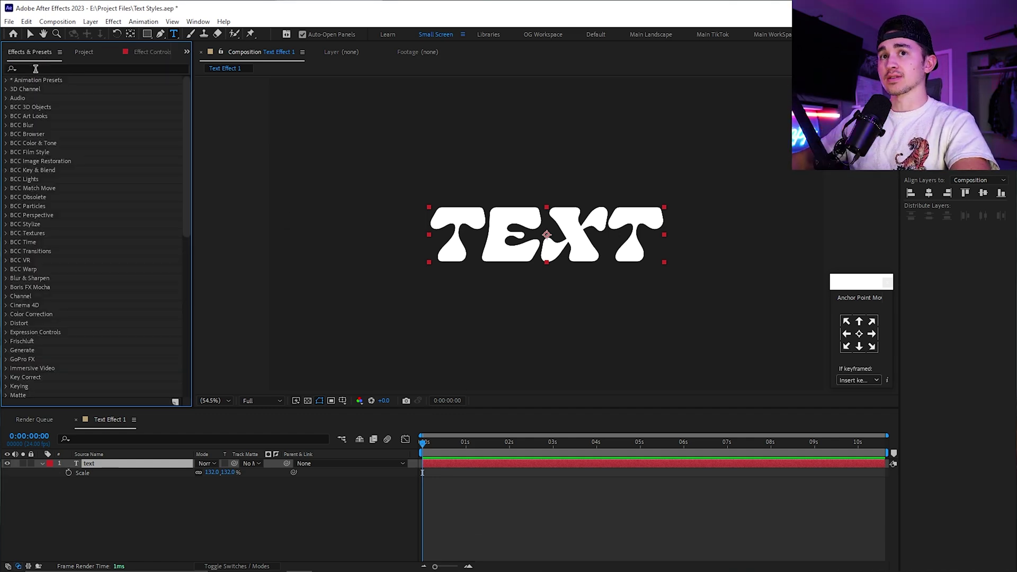
click(35, 69)
text(tur)
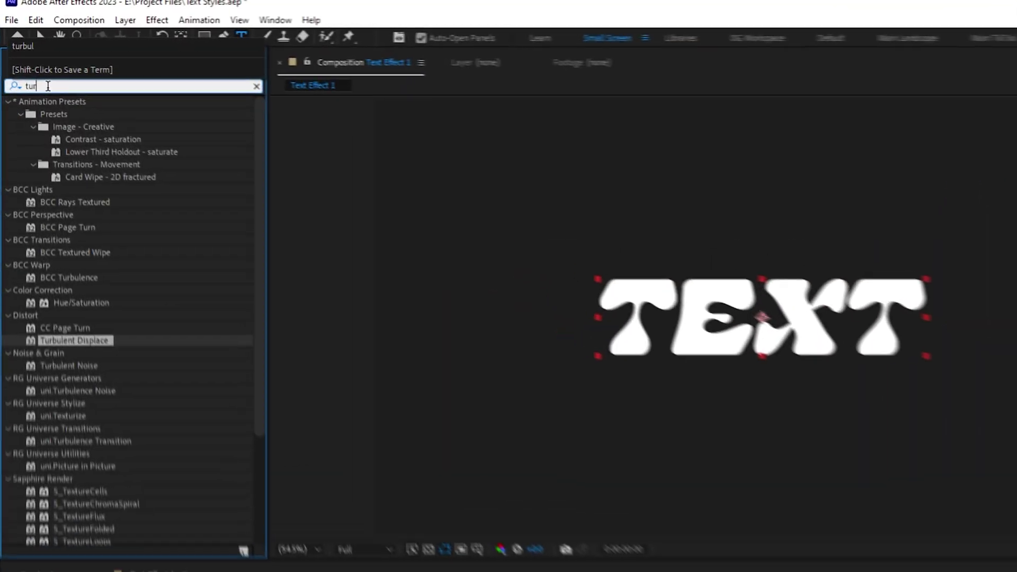
text(bul)
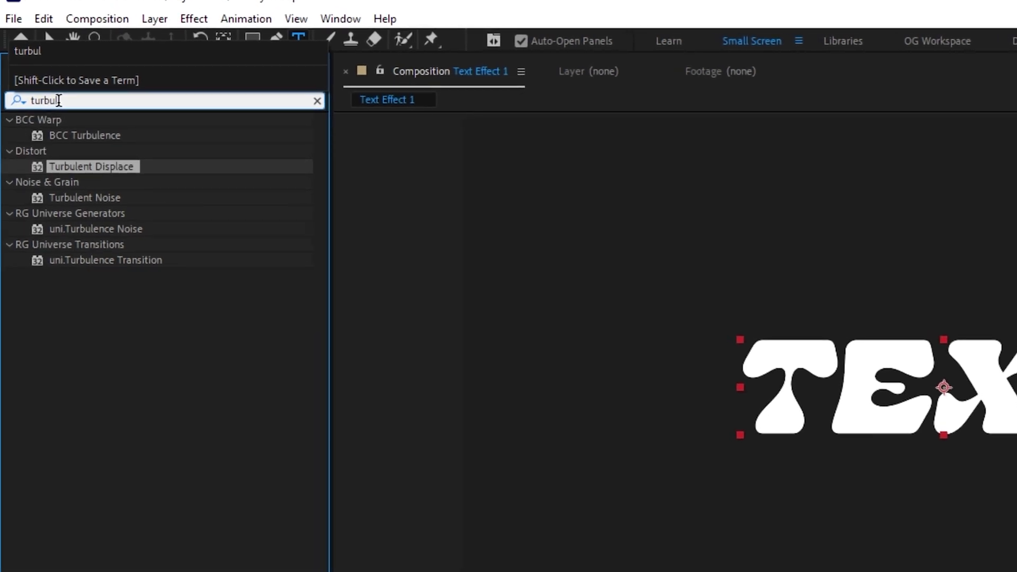
drag(86, 166, 163, 178)
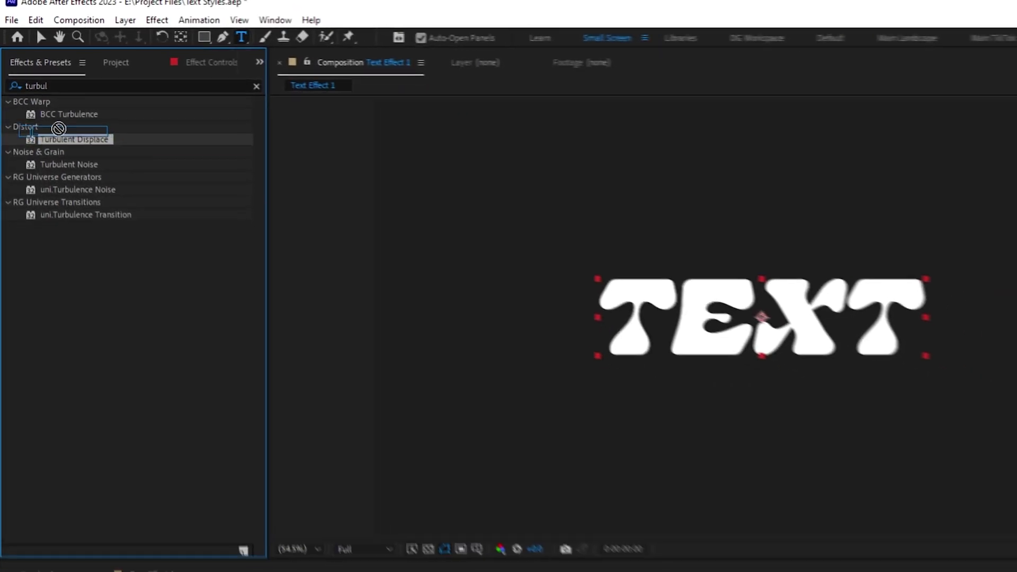
drag(116, 133, 529, 563)
Set the Turbulent Displace Amount to 5 and its Size to 50
click(112, 95)
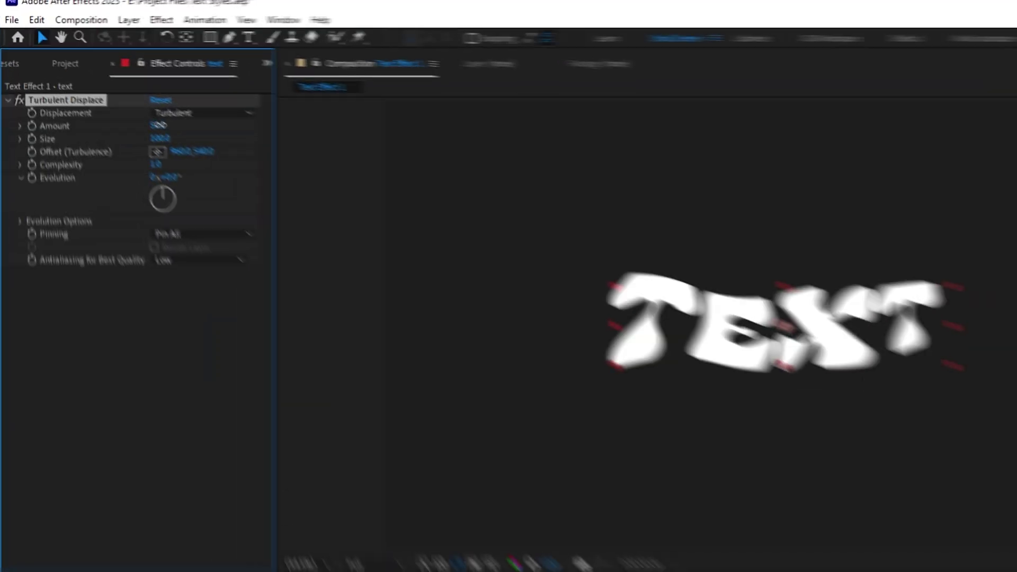
text(5)
key(Return)
click(193, 161)
text(50)
key(Return)
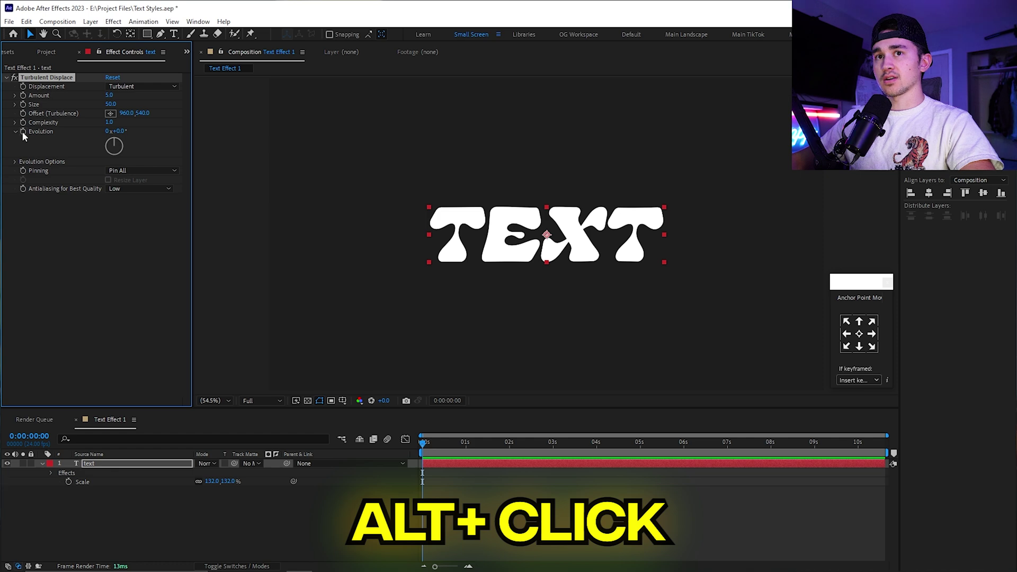
Add the expression time*1000 to the Evolution property of Turbulent Displace
alt+click(24, 132)
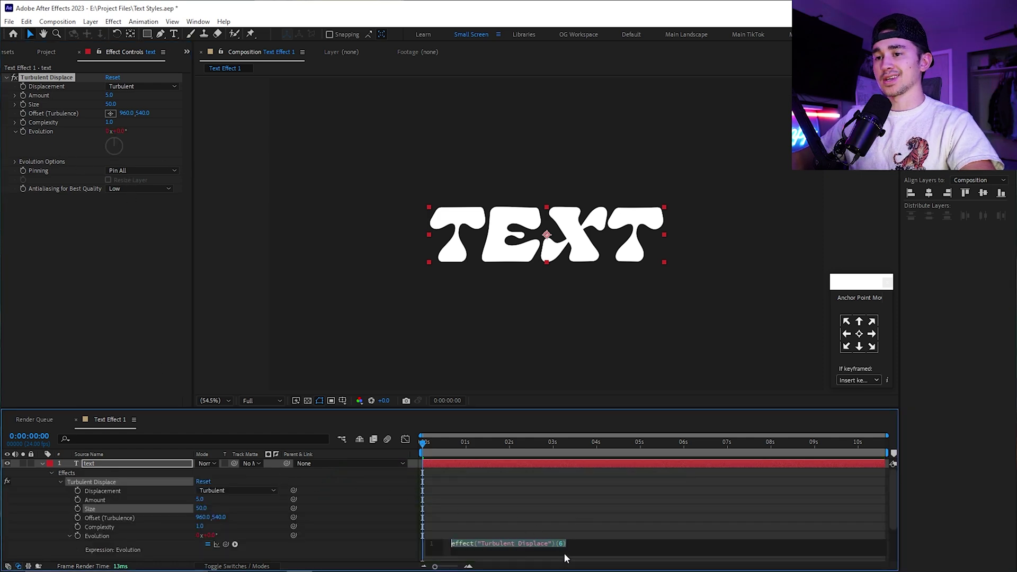
key(BackSpace)
text(t)
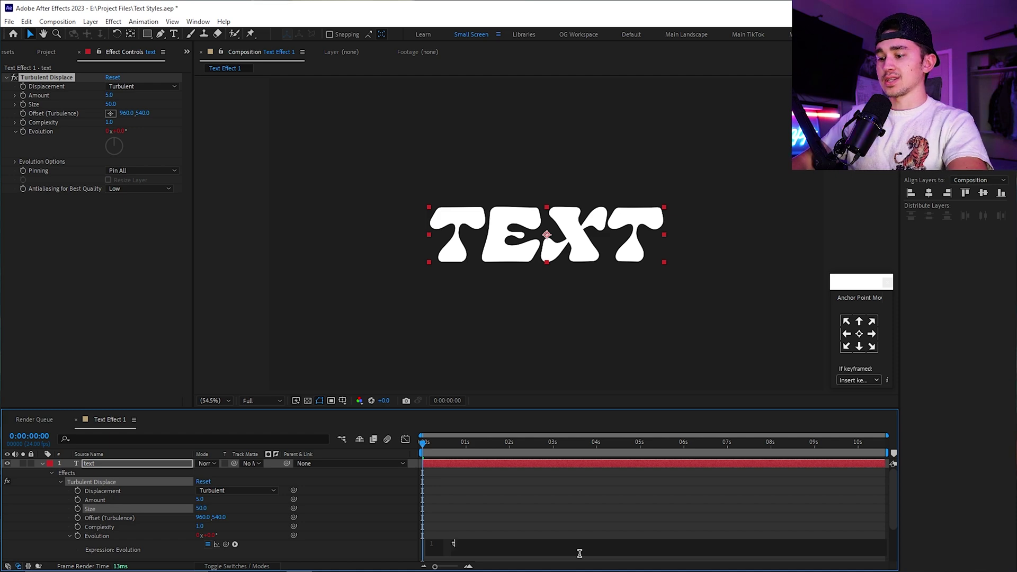
text(ime*1000)
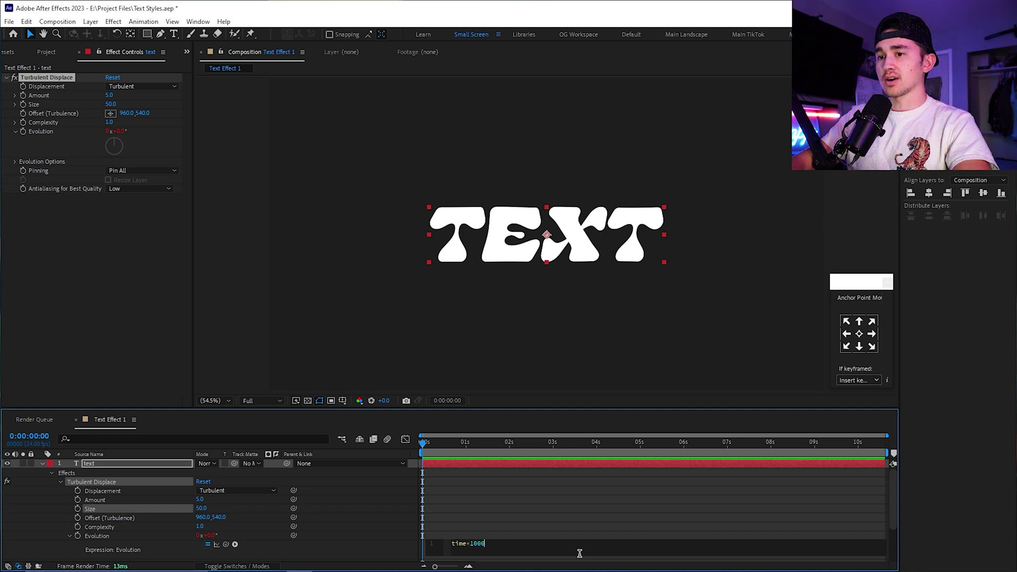
click(492, 509)
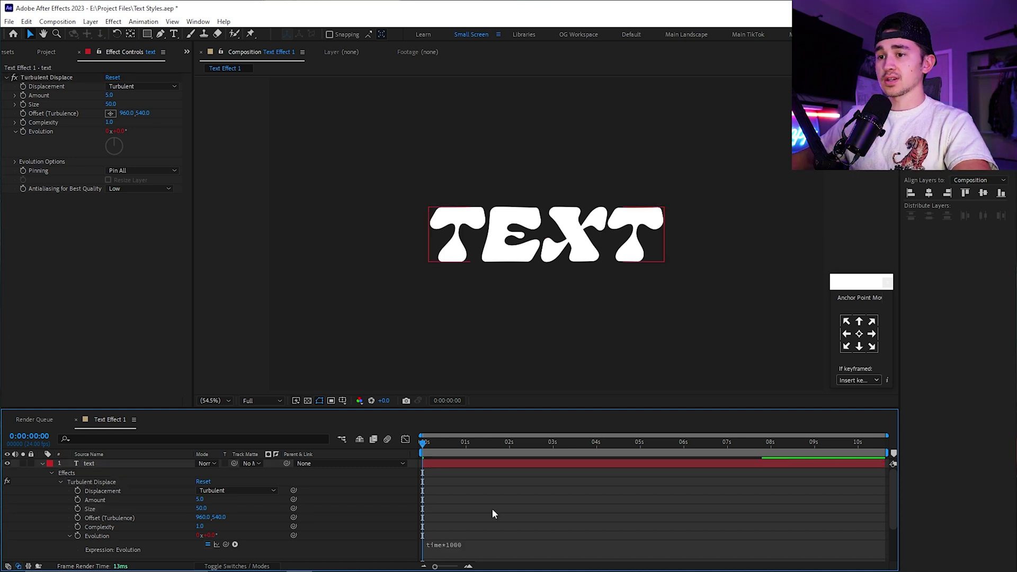
Apply a second Turbulent Displace effect to the text layer
key(s)
click(18, 52)
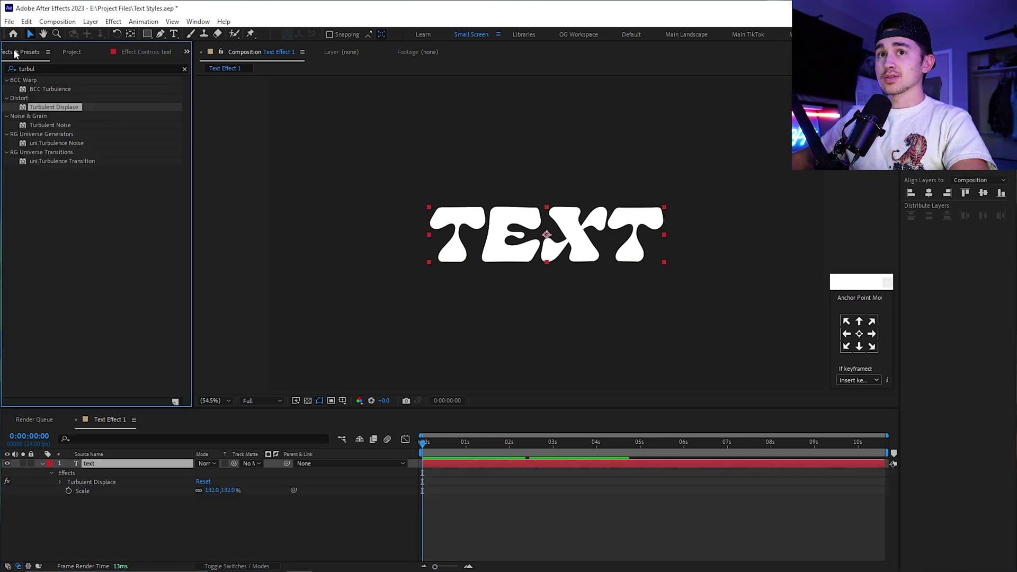
drag(51, 109, 129, 462)
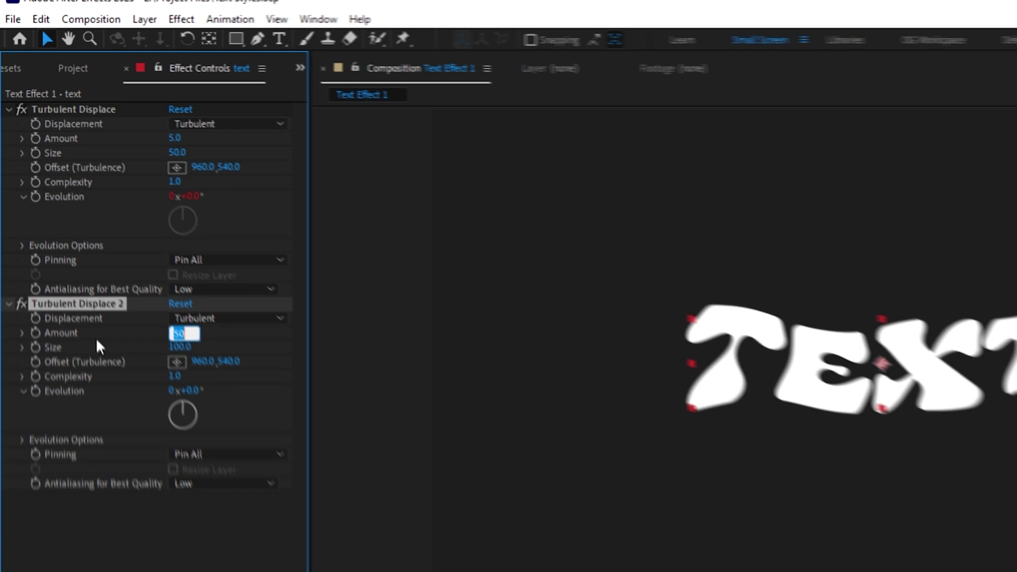
Set Turbulent Displace 2 to Amount 5 and Size 25, and drive its Evolution with an expression that multiplies time
text(5)
key(Return)
click(192, 369)
text(25)
key(Return)
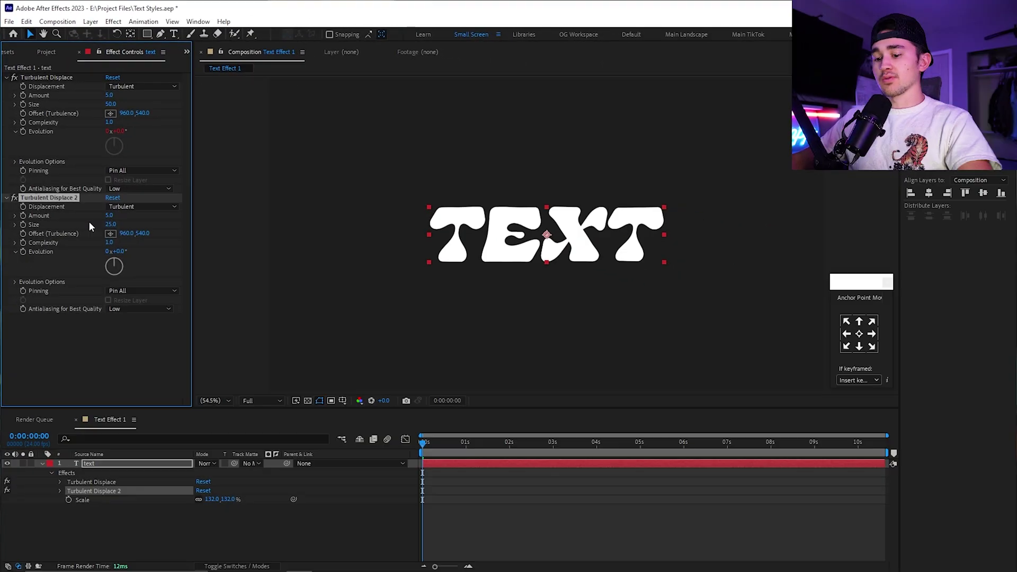
alt+click(23, 251)
text(time*)
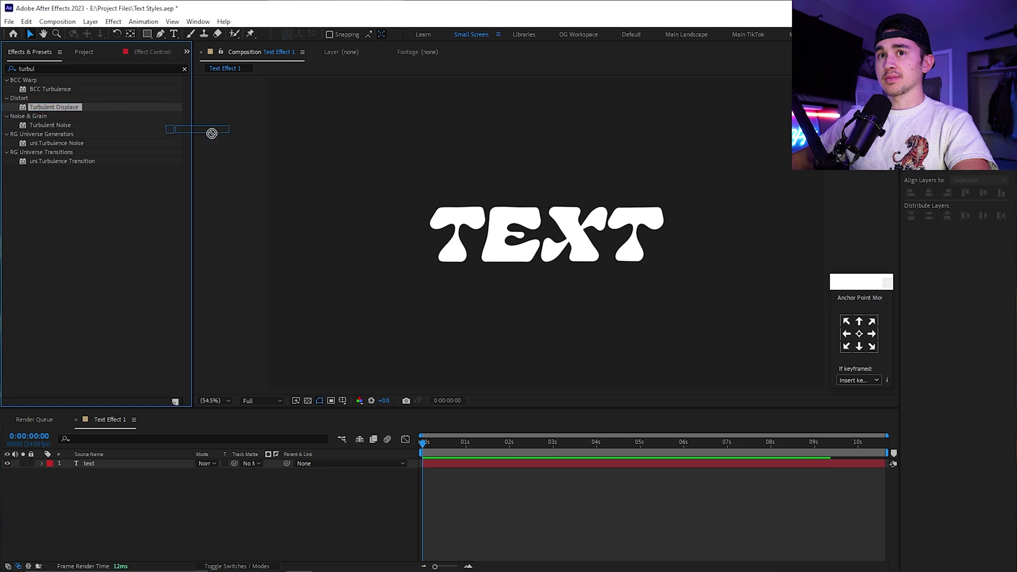
Add a third Turbulent Displace to the text layer with Amount 20, Size 10 and the Evolution expression time*400
drag(210, 132, 428, 463)
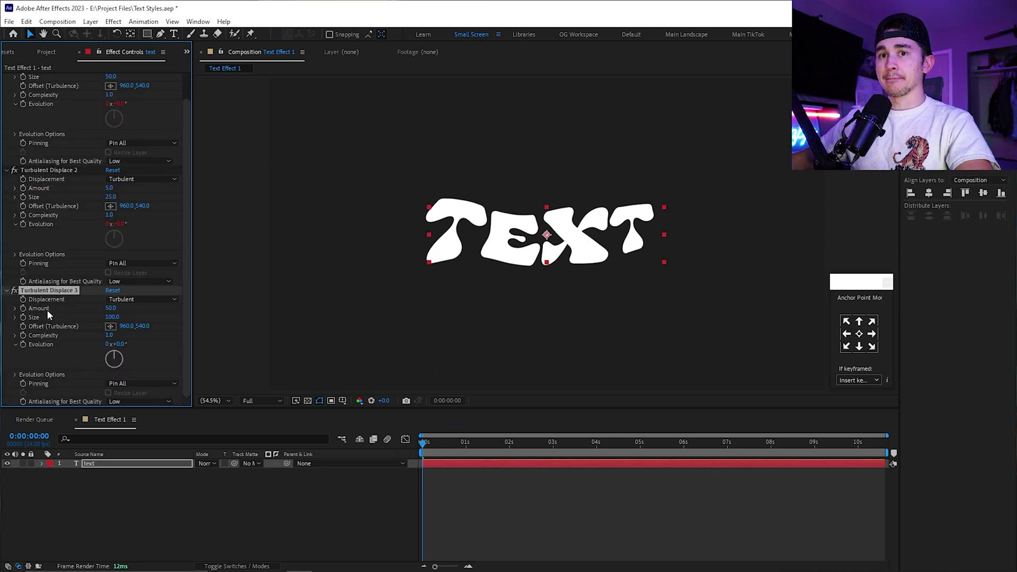
click(114, 317)
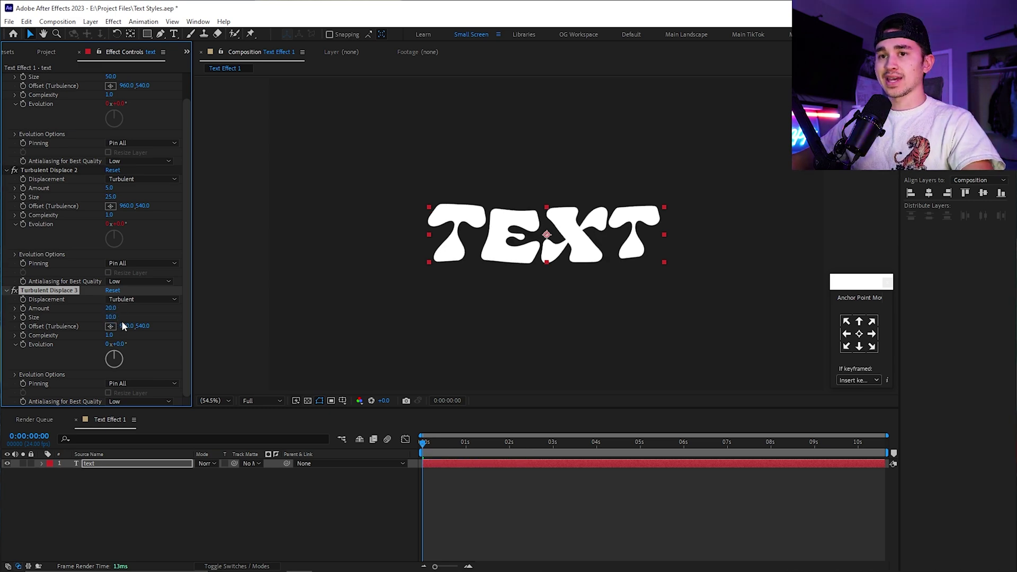
alt+click(24, 344)
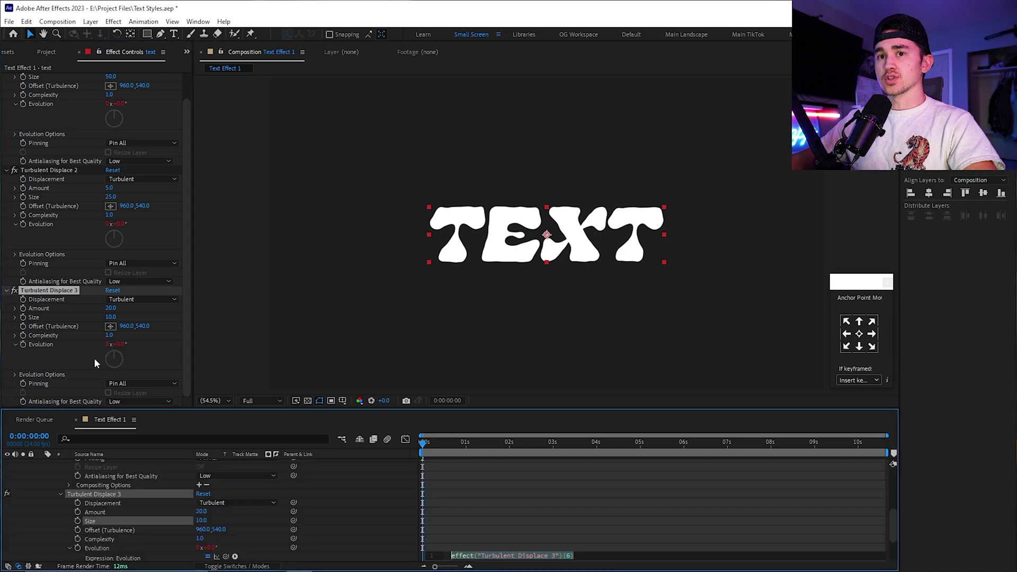
text(time*)
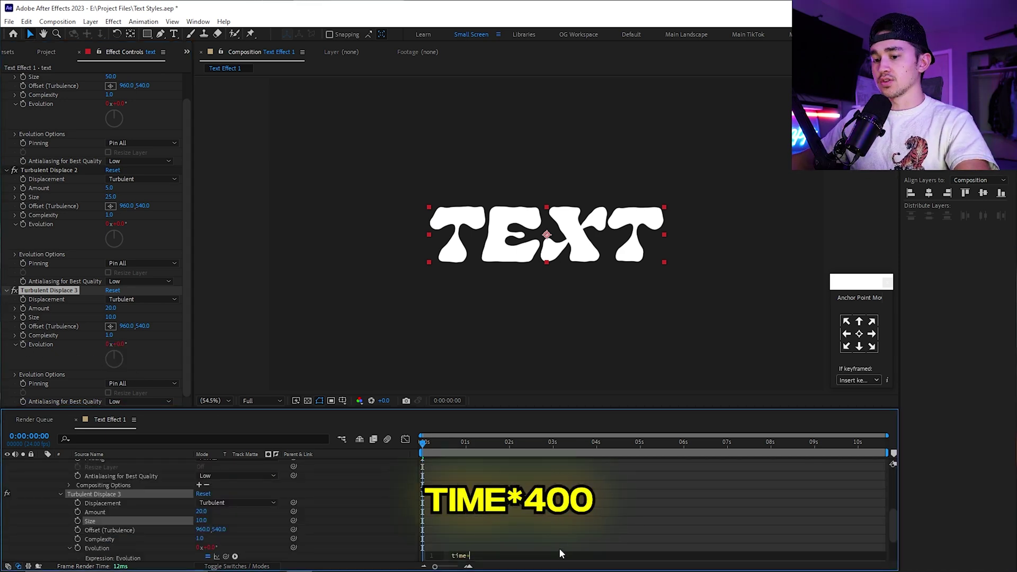
text(400)
click(477, 505)
drag(426, 450, 440, 451)
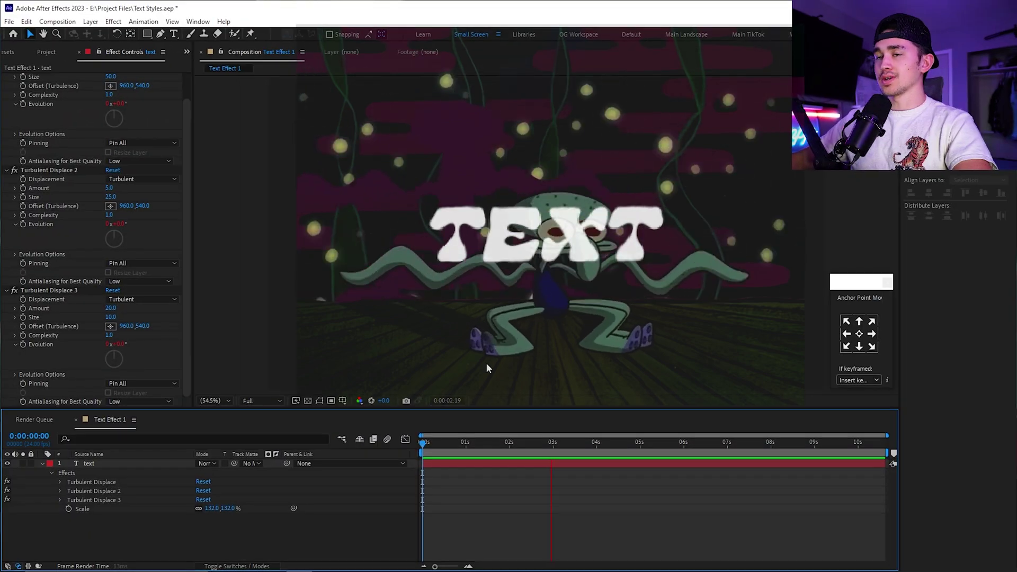
Apply the Posterize Time effect to the text layer and set its Frame Rate to 10
click(10, 51)
click(56, 69)
text(poster)
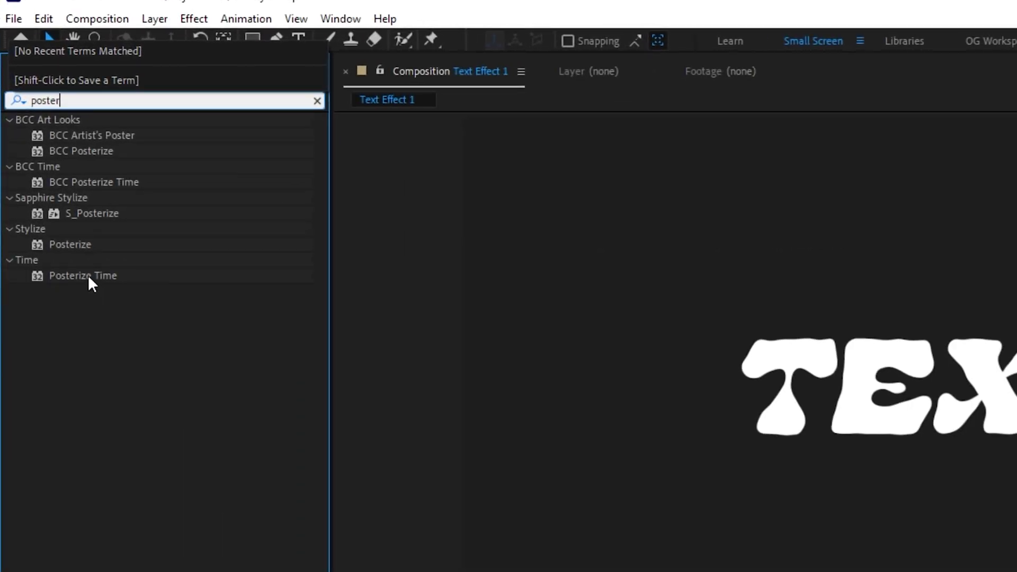
drag(88, 274, 433, 462)
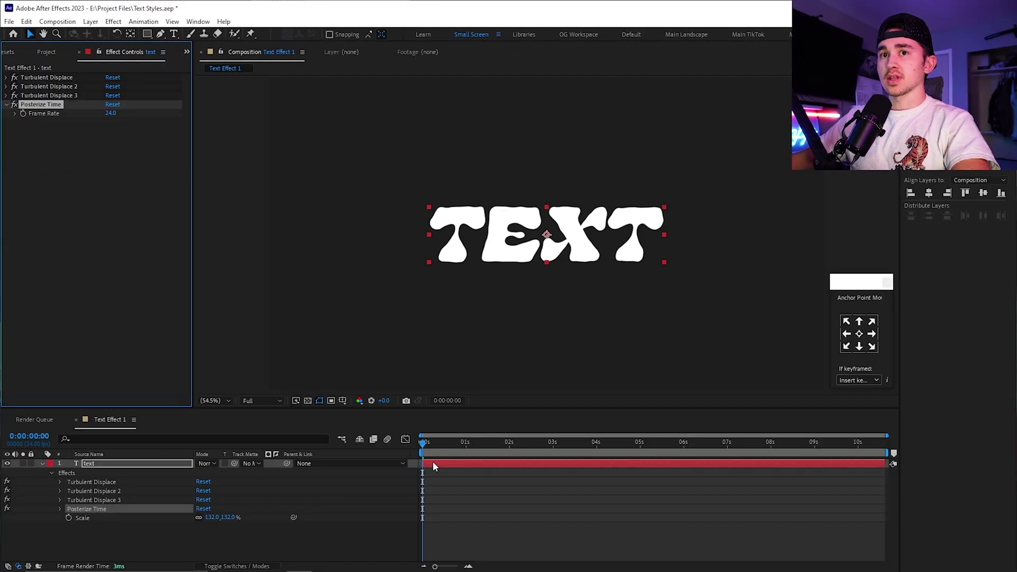
click(110, 113)
click(134, 132)
Find the Fill effect and apply it to the text layer
key(ctrl+5)
click(57, 66)
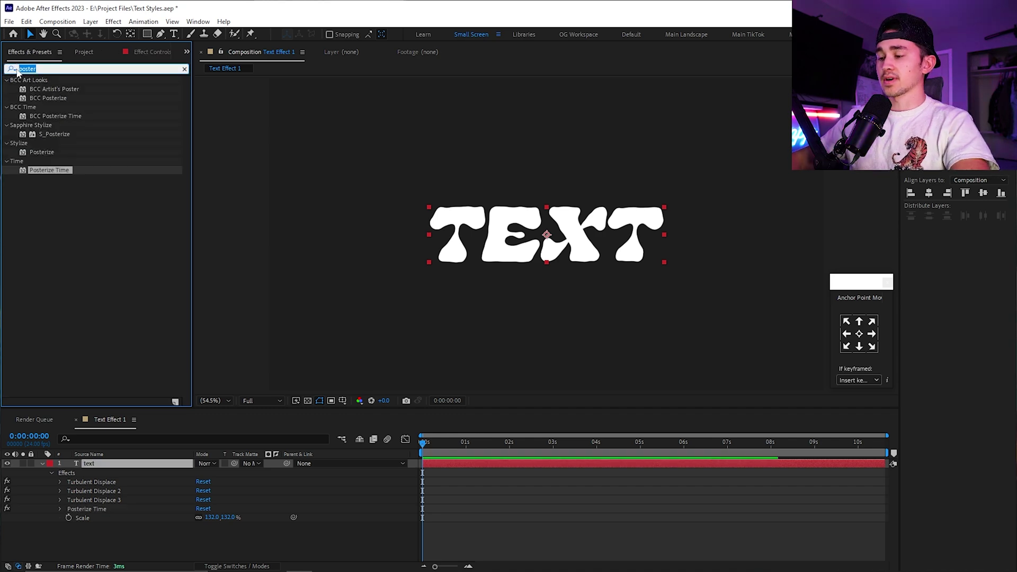
text(fill)
drag(44, 143, 426, 466)
Set the Fill effect's colour to pale yellow FFF8B0 and collapse the text layer's properties
click(110, 149)
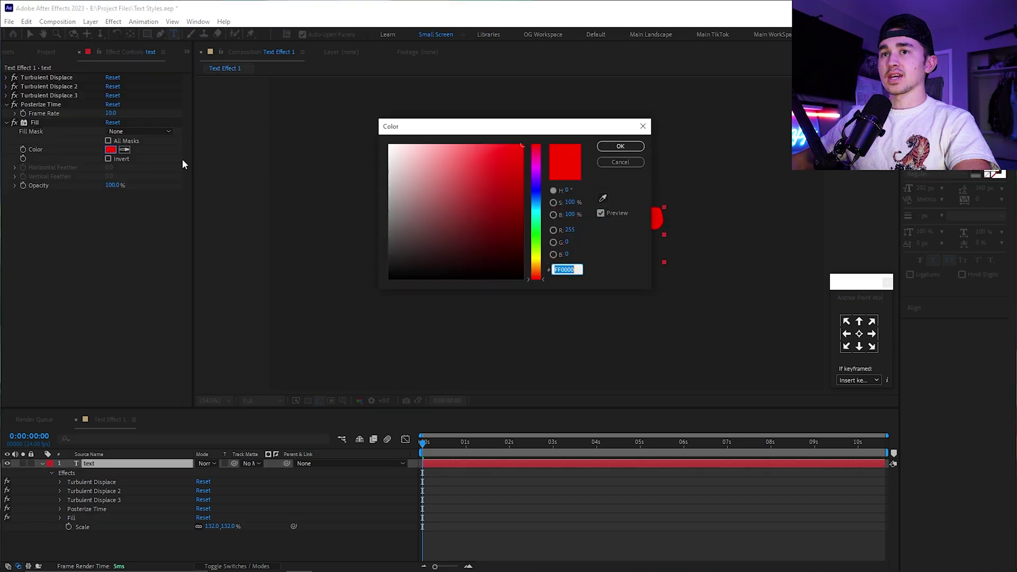
drag(536, 273, 536, 259)
drag(520, 223, 429, 142)
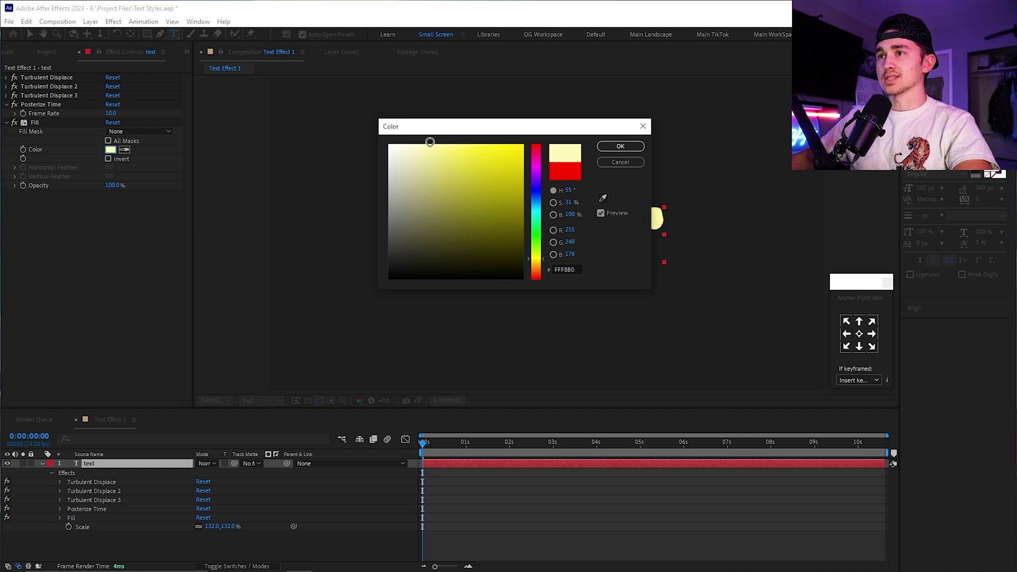
click(618, 148)
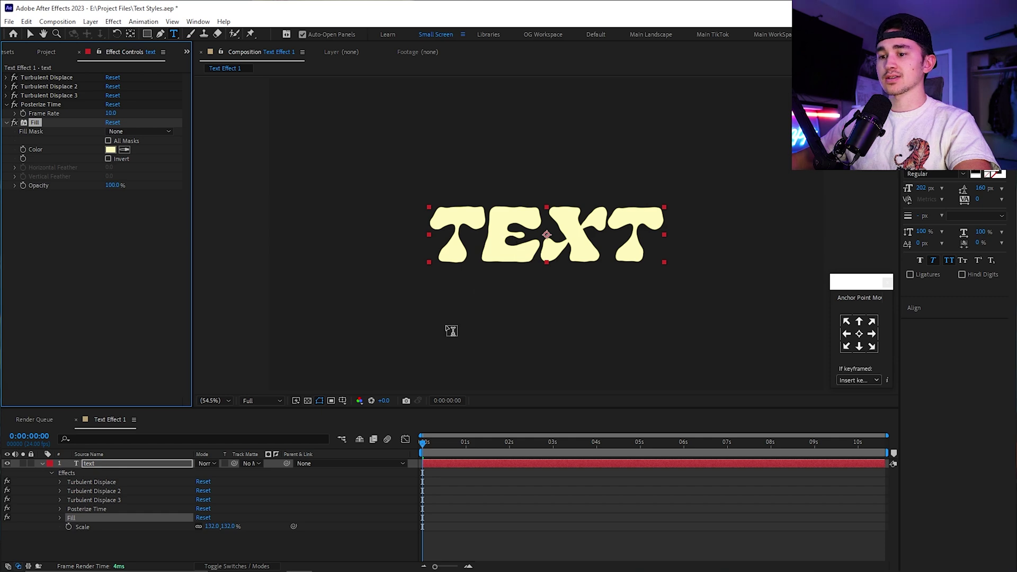
key(v)
click(449, 495)
key(u)
click(443, 485)
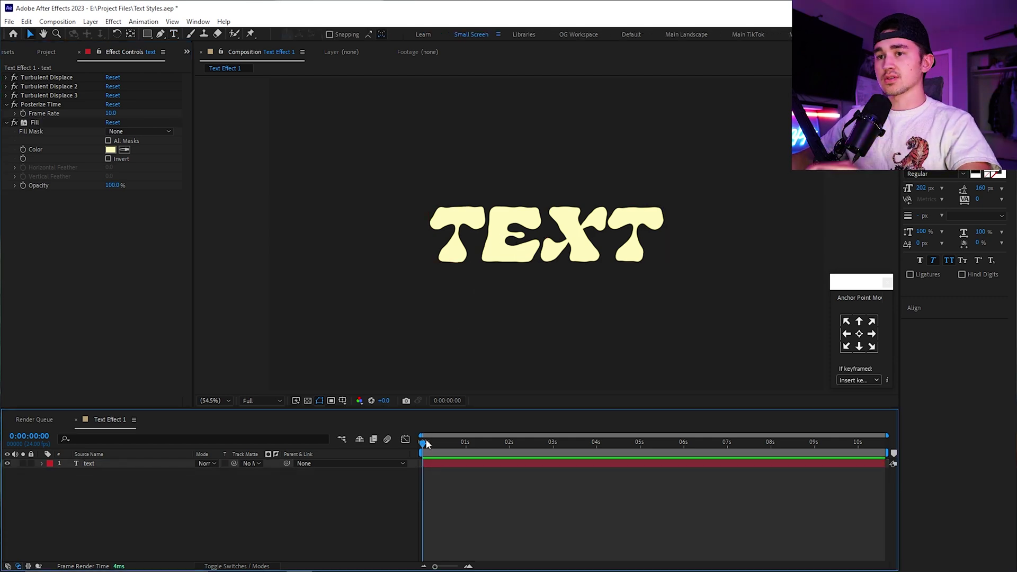
Find the Drop Shadow effect and apply it to the text layer
click(438, 466)
click(16, 52)
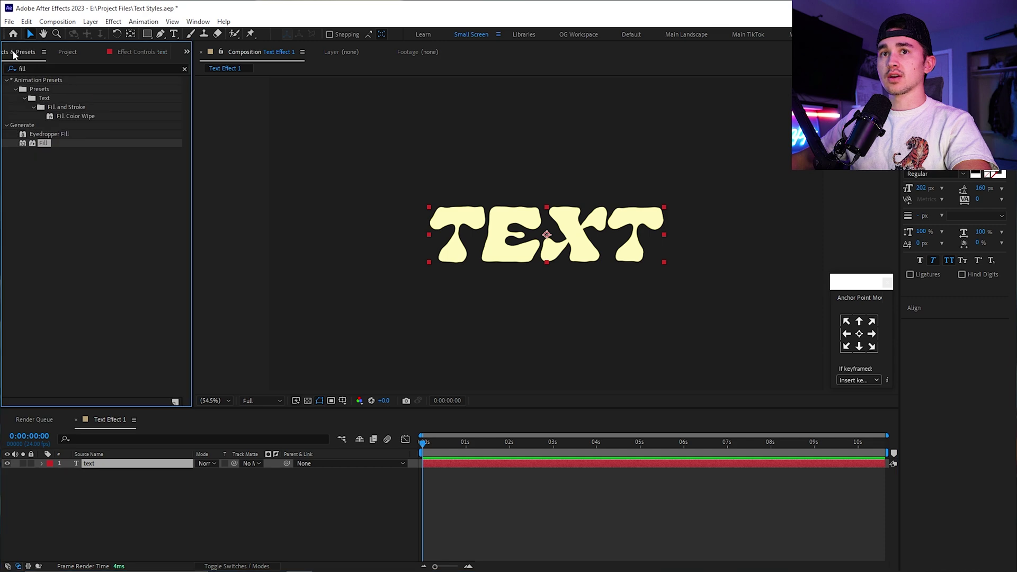
click(14, 69)
text(drop shadow)
drag(56, 143, 430, 465)
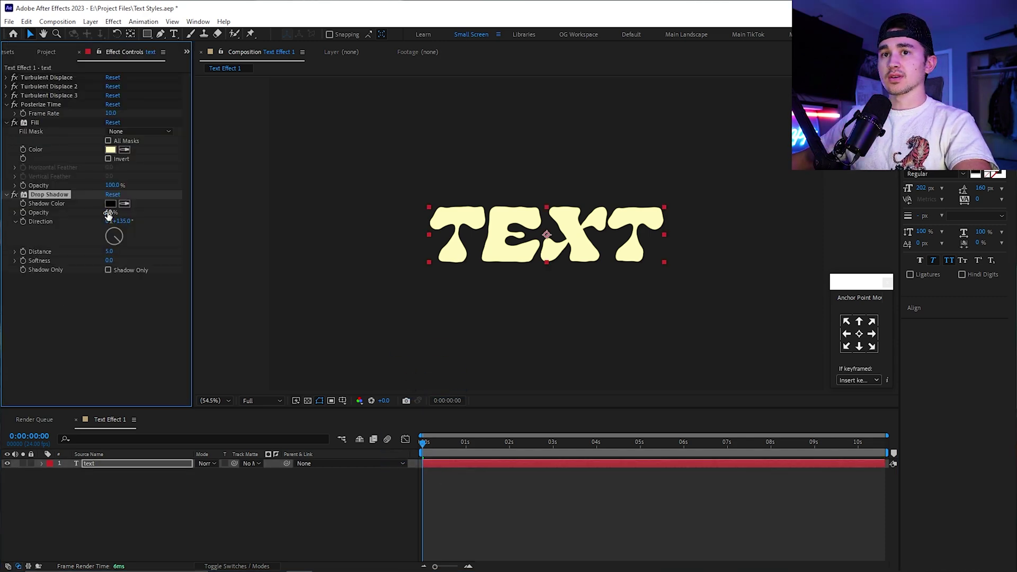
Set the Drop Shadow to 100% opacity, a distance of 16 and the orange shadow colour FF9600
drag(108, 253, 128, 252)
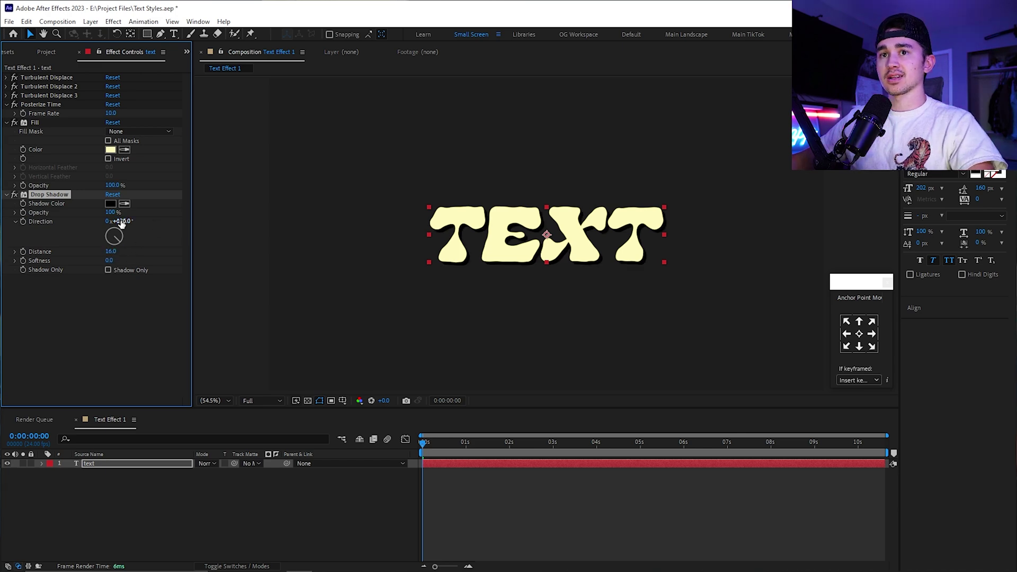
click(110, 204)
drag(533, 263, 535, 265)
drag(516, 151, 573, 107)
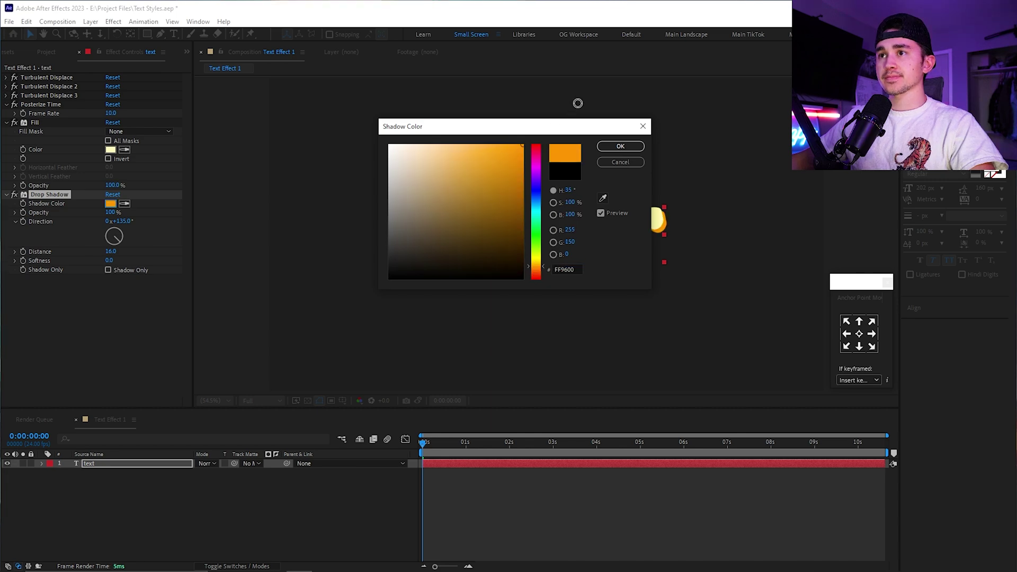
click(618, 147)
Apply a second Drop Shadow effect to the text layer
click(29, 51)
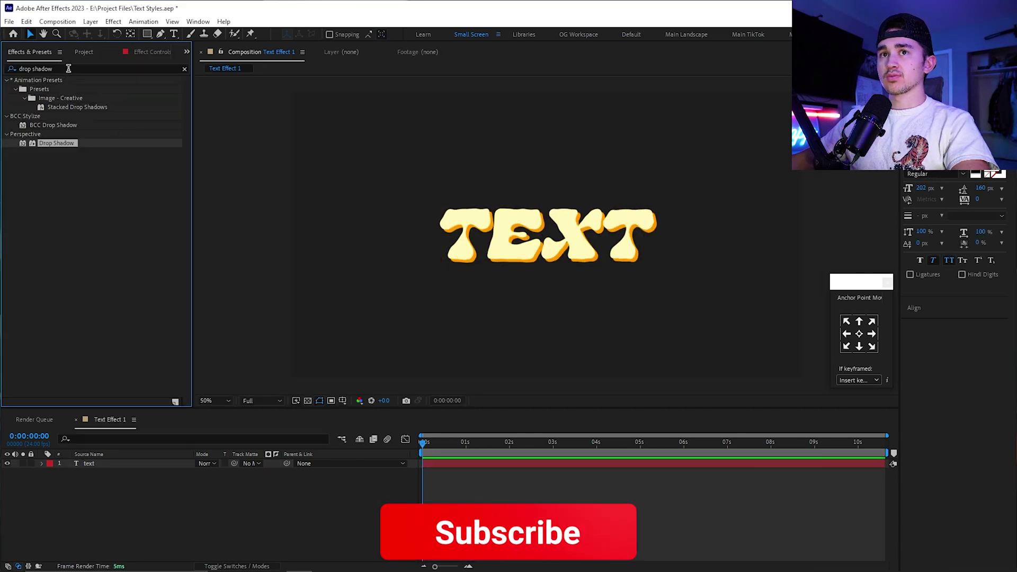
drag(57, 143, 428, 465)
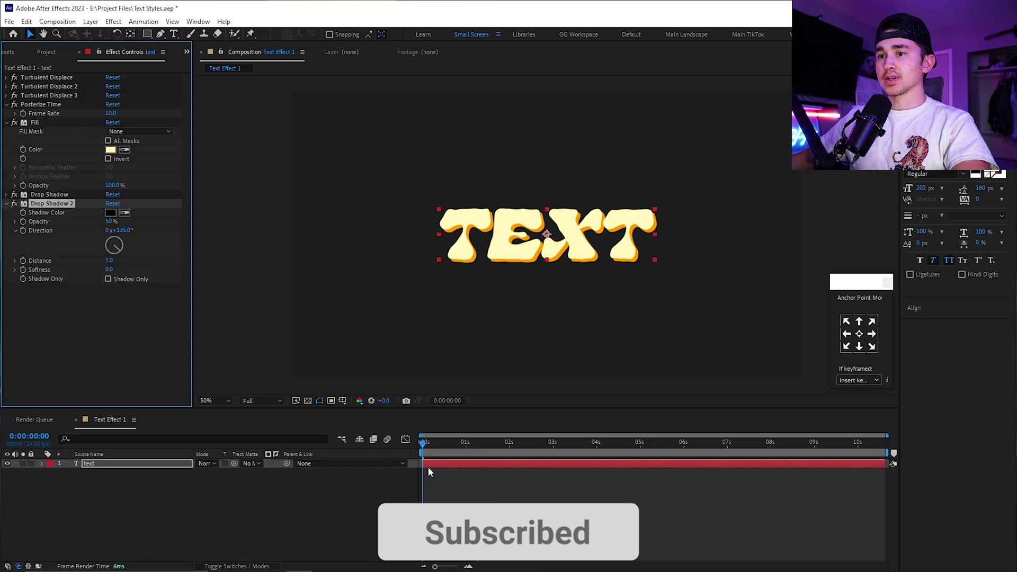
Give the second Drop Shadow a red shadow colour, 100% opacity and a distance of 12
click(110, 212)
click(486, 187)
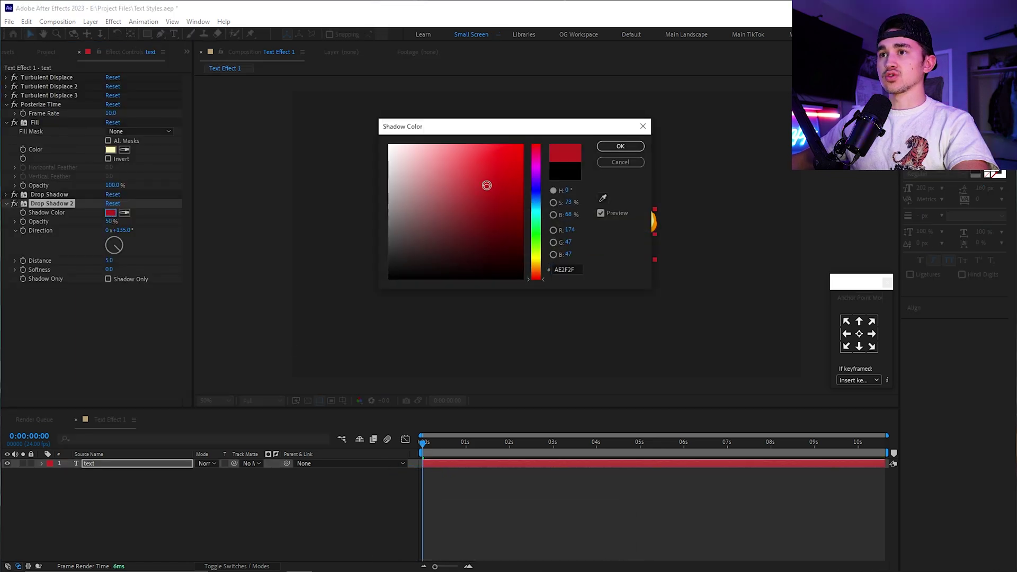
click(620, 146)
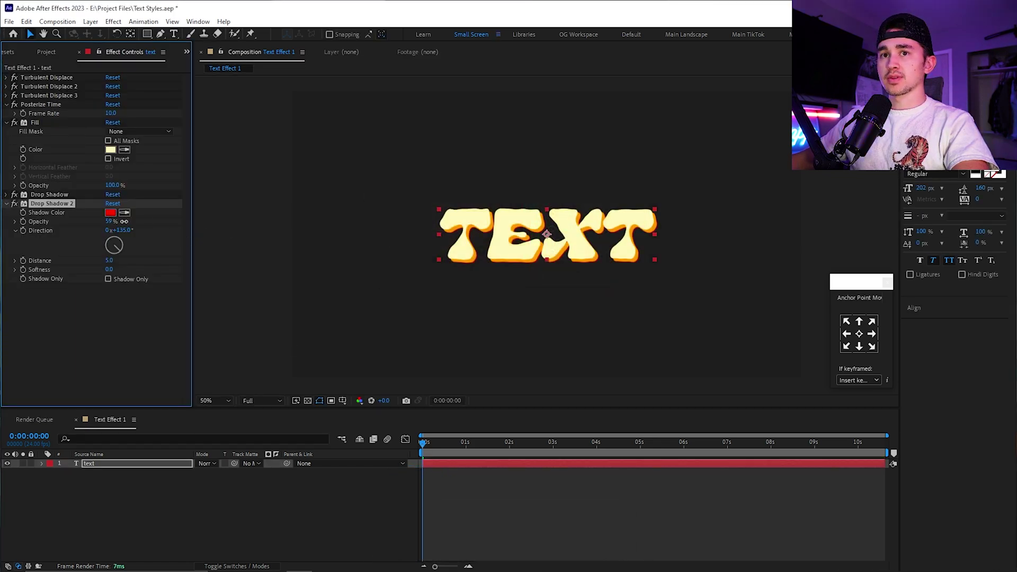
click(110, 261)
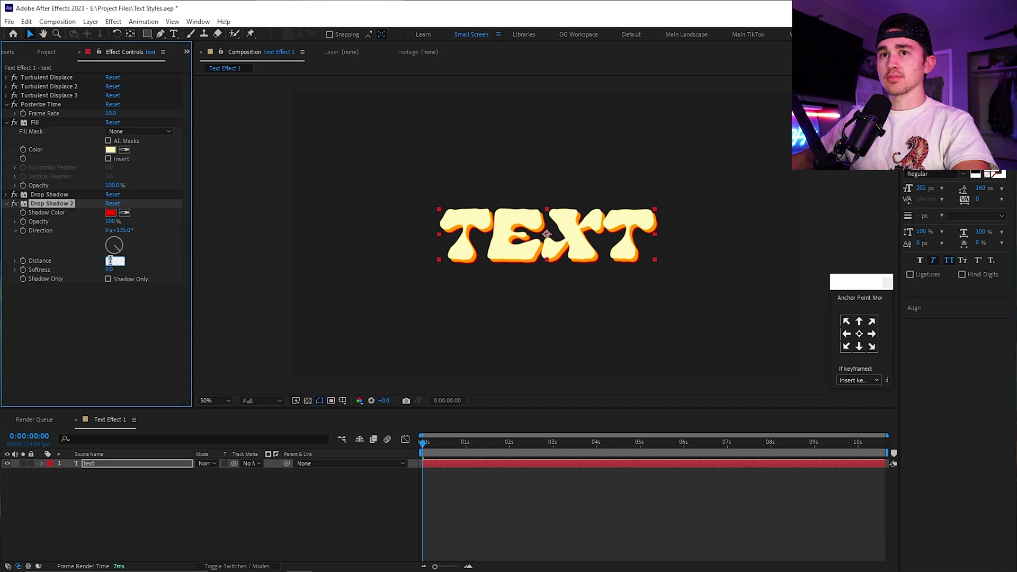
text(12)
key(Return)
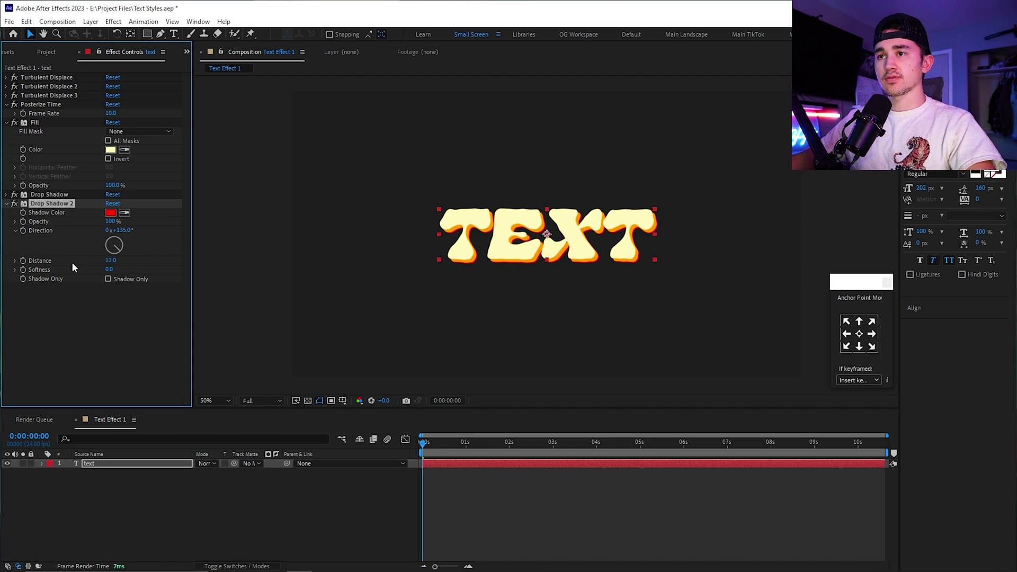
Apply a third Drop Shadow to the text layer with a purple shadow colour and a distance of 10
click(15, 51)
drag(62, 146, 433, 466)
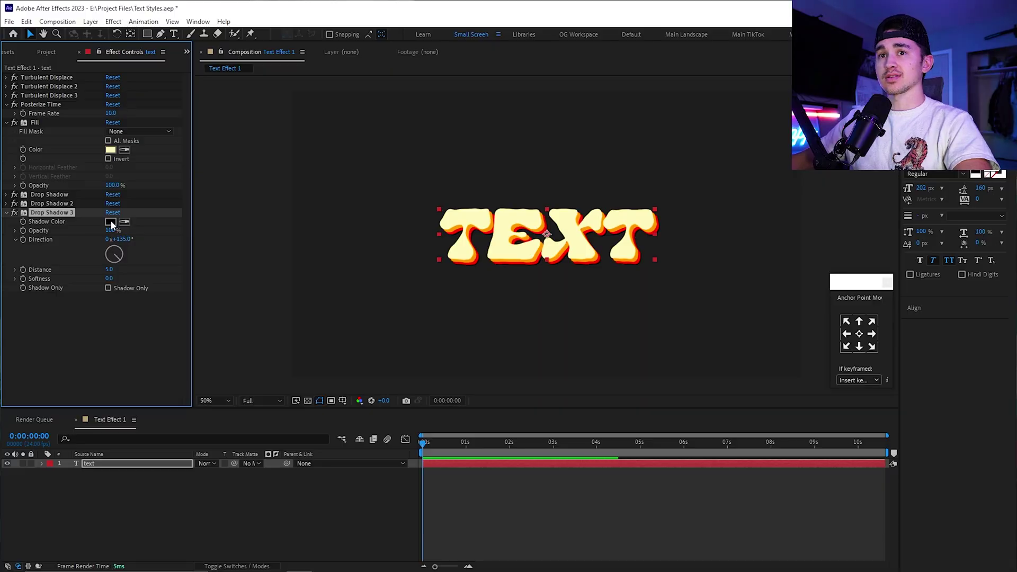
click(111, 221)
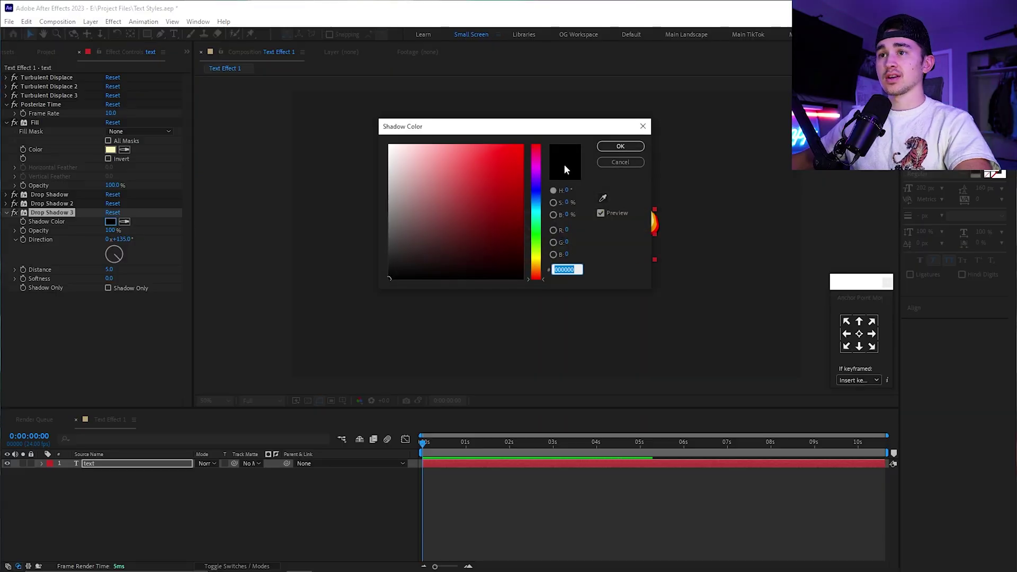
drag(492, 177, 554, 126)
click(537, 172)
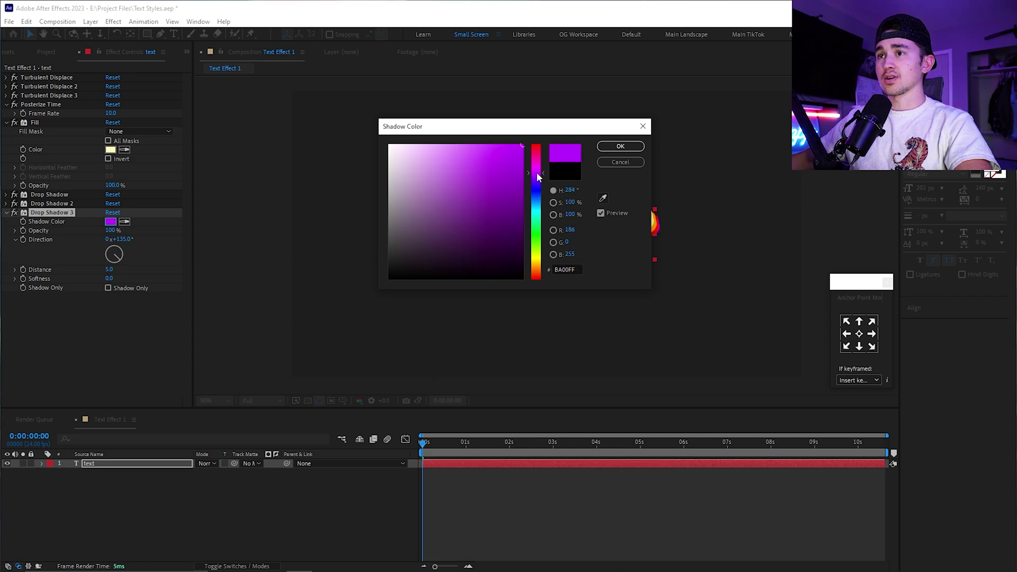
click(614, 147)
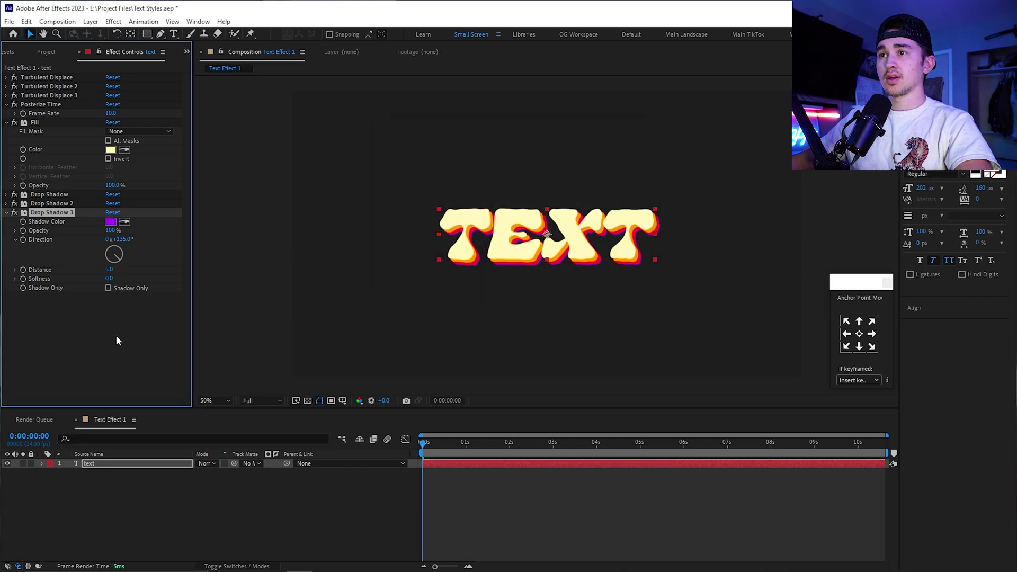
text(0)
key(Return)
key(period)
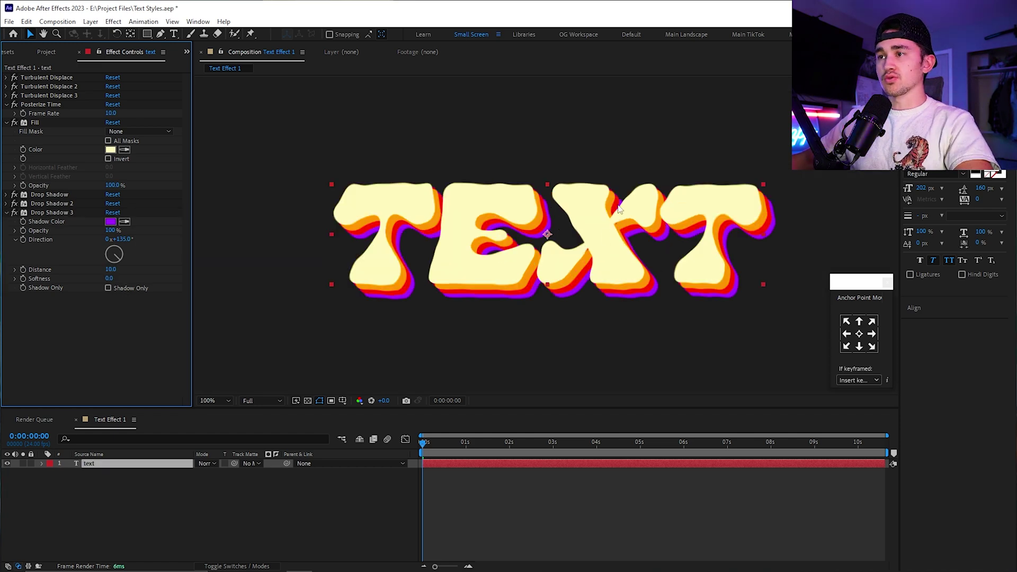
key(shift+slash)
Find the Add Grain effect and apply it to the text layer
key(ctrl+5)
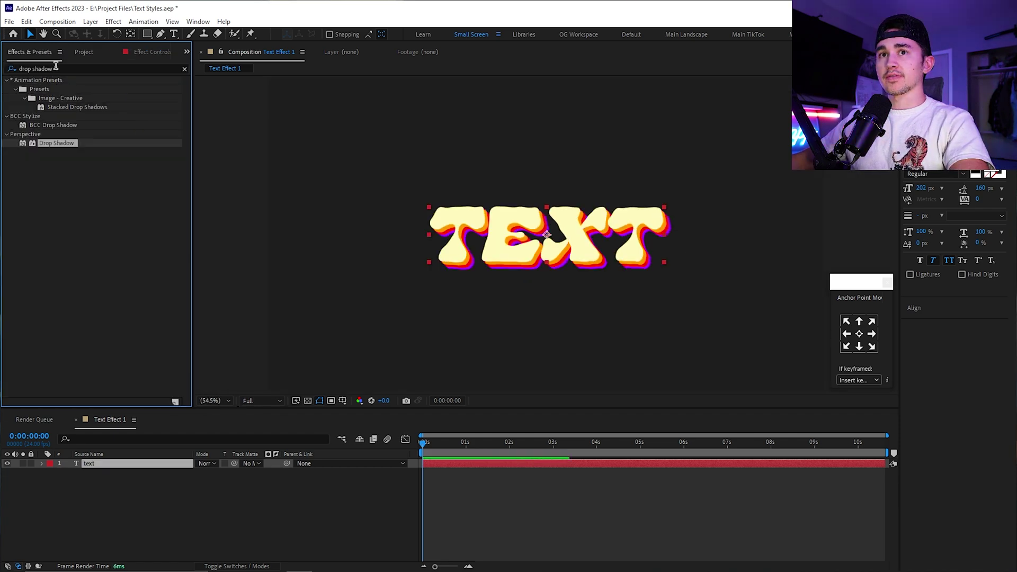
click(7, 70)
text(add grain)
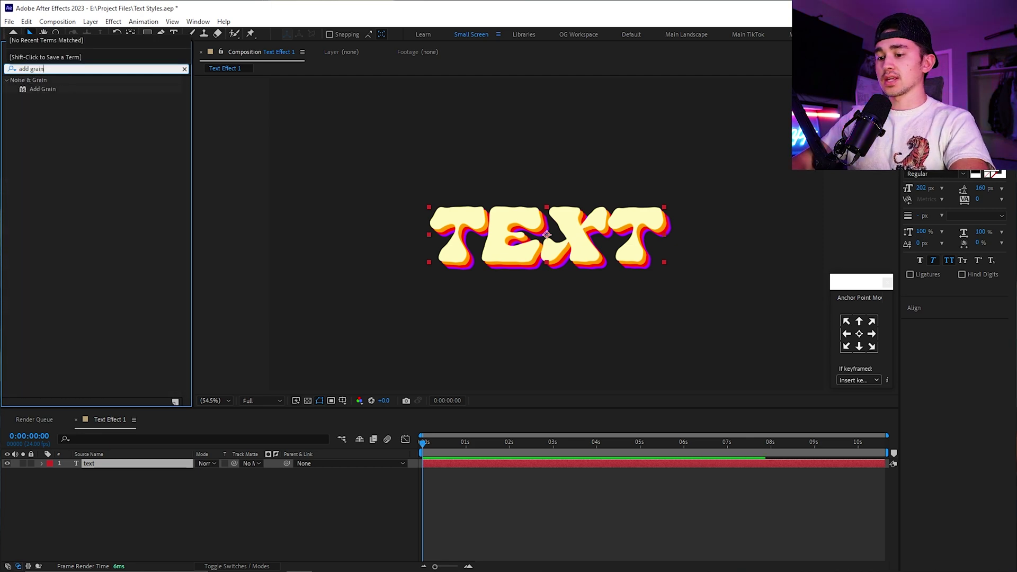
drag(43, 89, 430, 465)
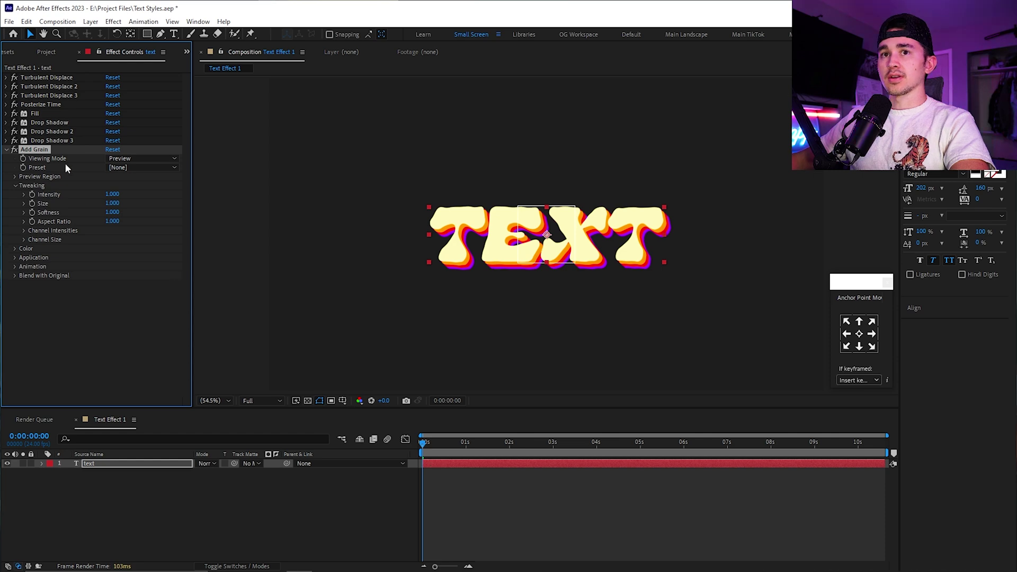
Set Add Grain's viewing mode to Final Output and open its preset choices
click(117, 160)
click(139, 193)
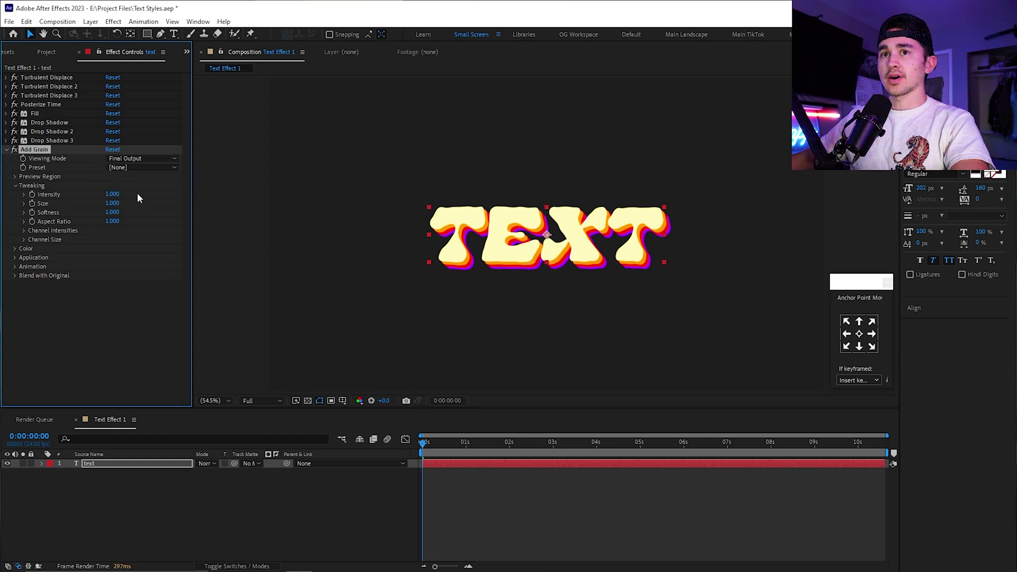
click(132, 168)
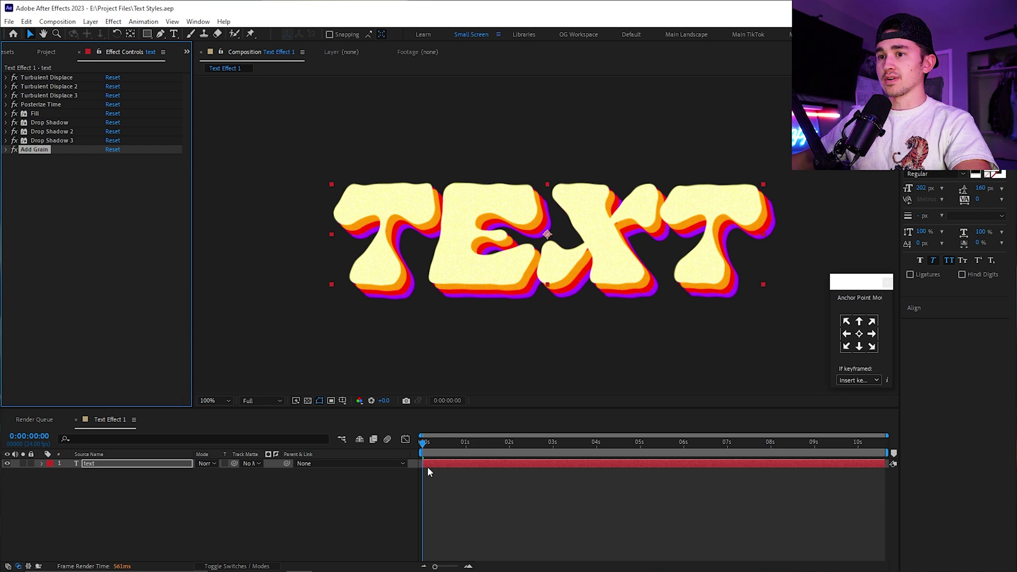
Add a Bevel and Emboss layer style to the text layer
right_click(427, 463)
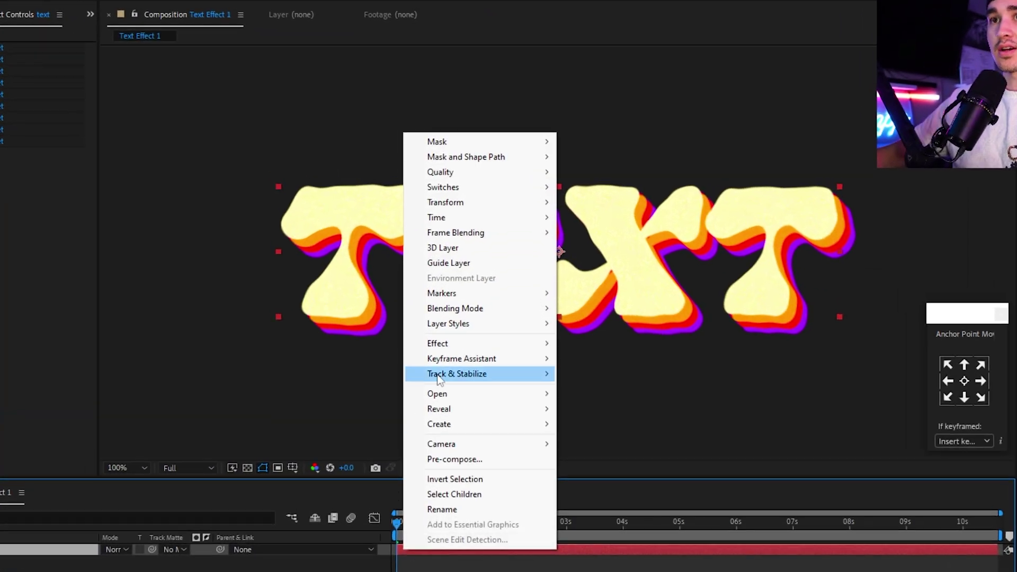
mouse_move(462, 326)
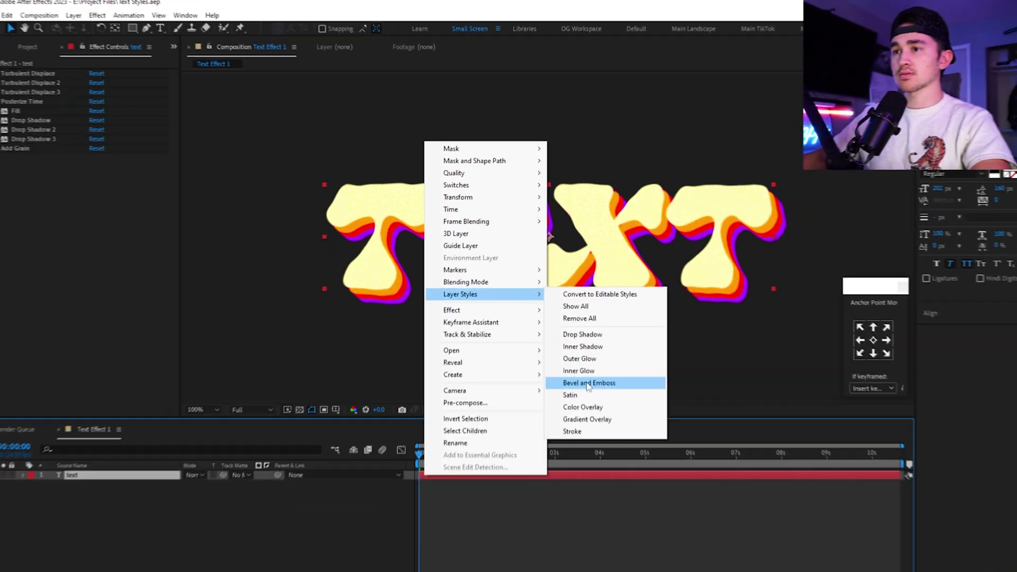
click(608, 435)
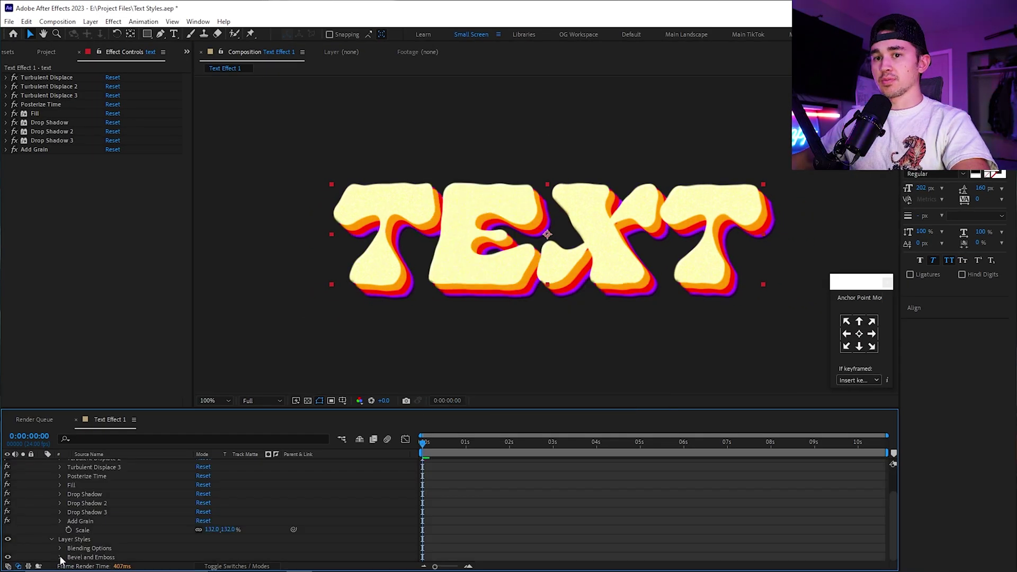
Set the Bevel and Emboss size to 19 and inspect the bevelled text
click(60, 558)
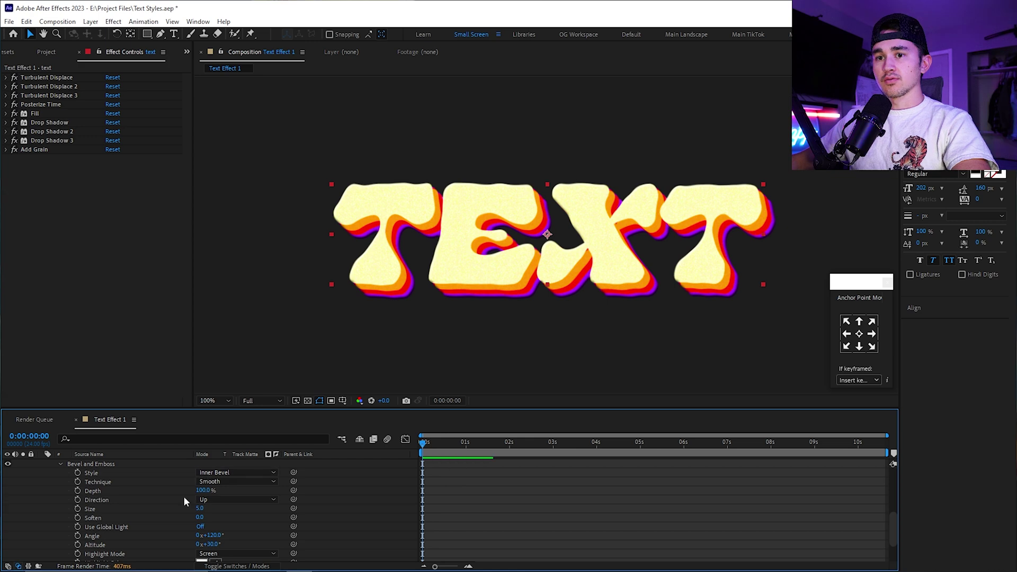
click(199, 509)
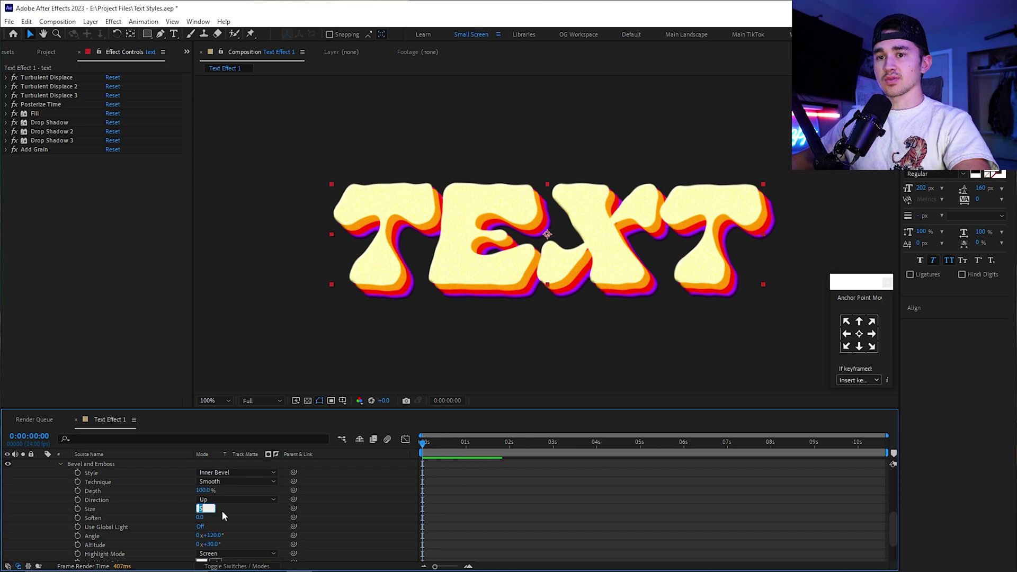
text(19)
key(Return)
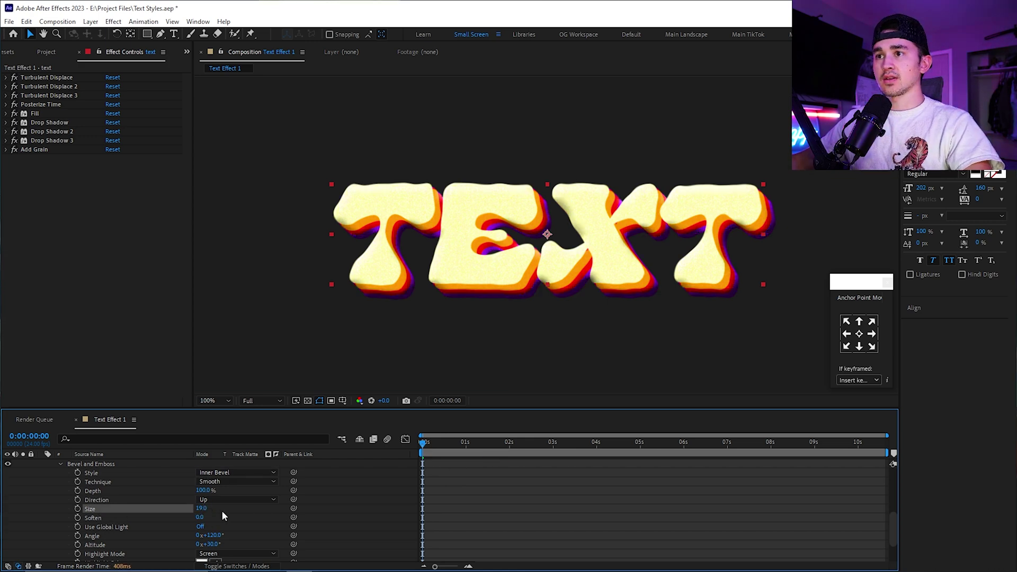
key(period)
key(comma)
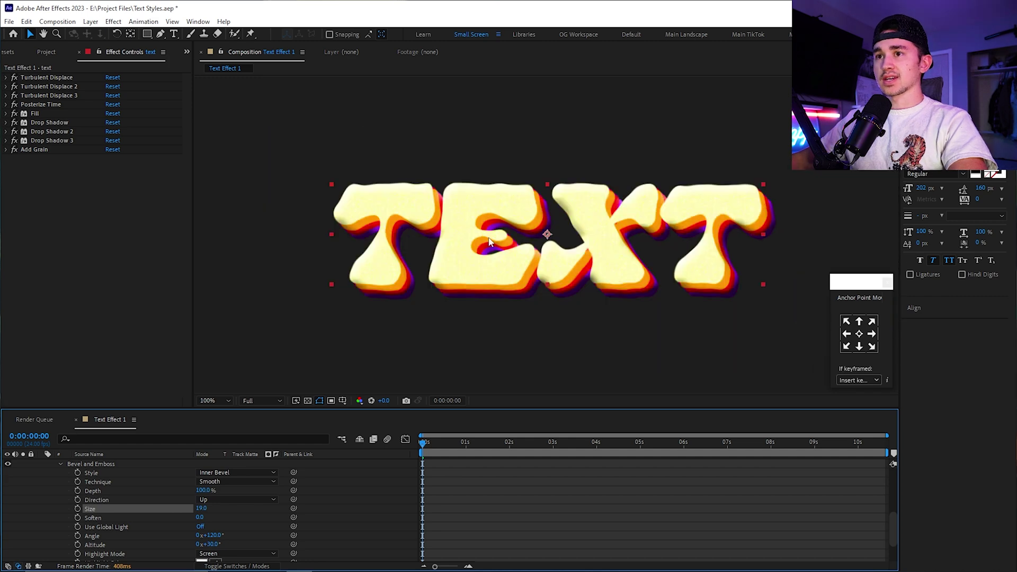
key(period)
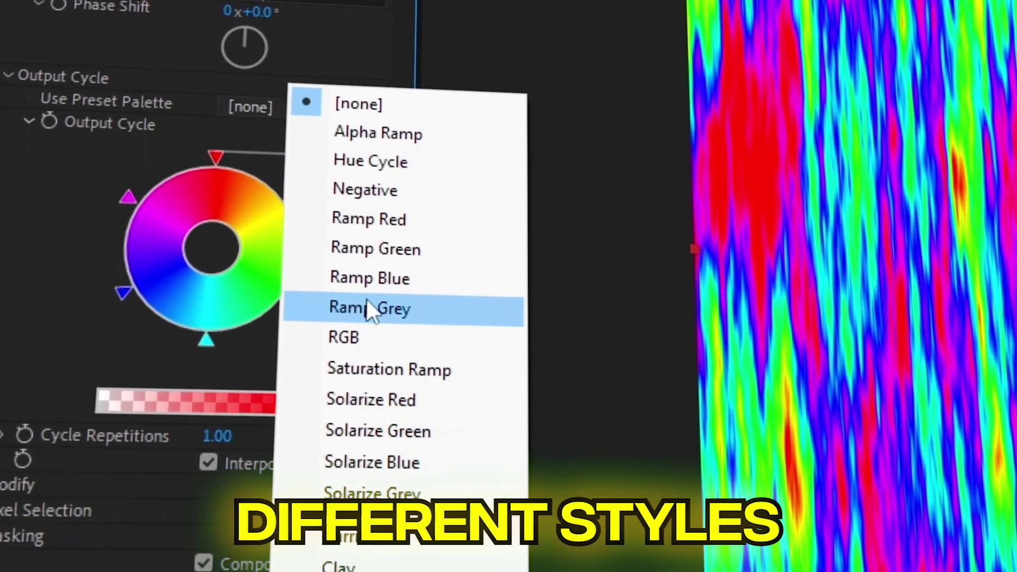
click(368, 333)
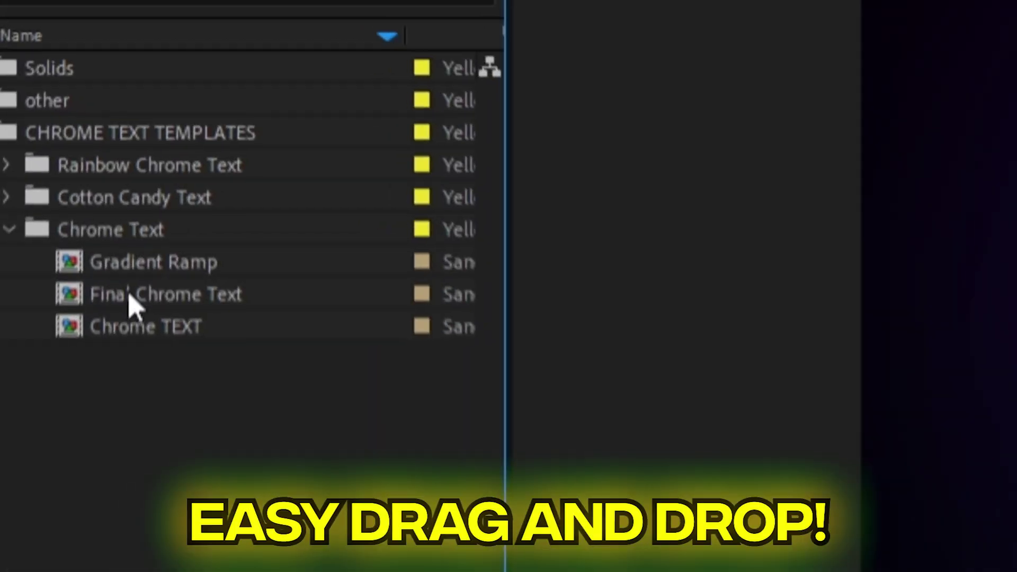
click(261, 297)
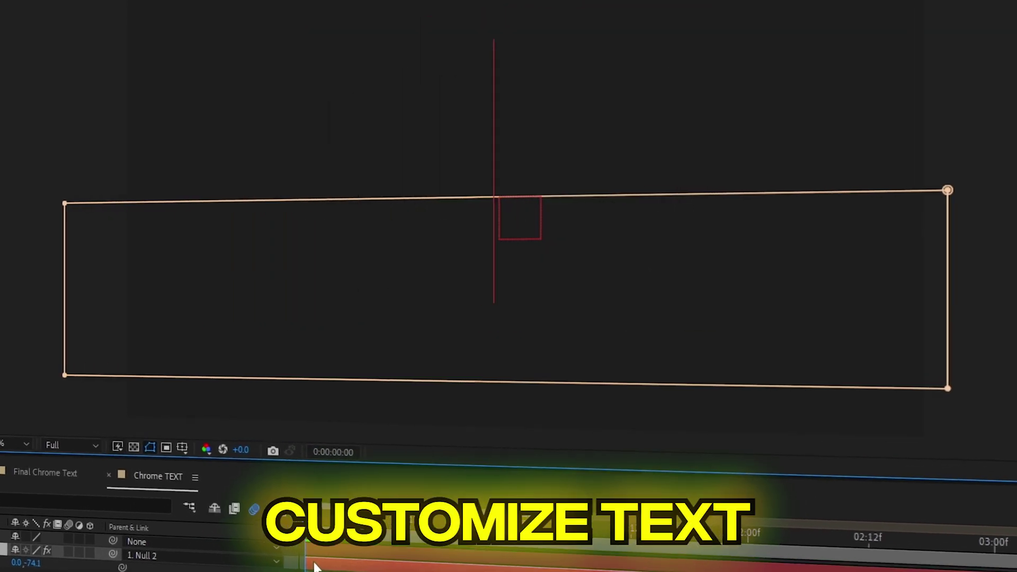
text(SHO)
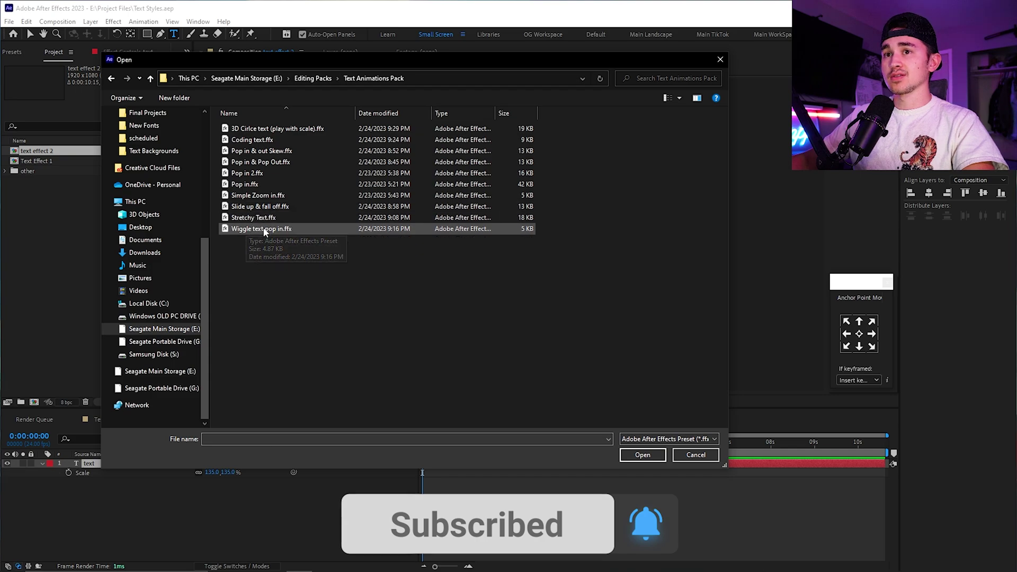
Apply the animation preset "Slide up & fall off.ffx" to the text layer in the text effect 2 composition and preview it
click(259, 206)
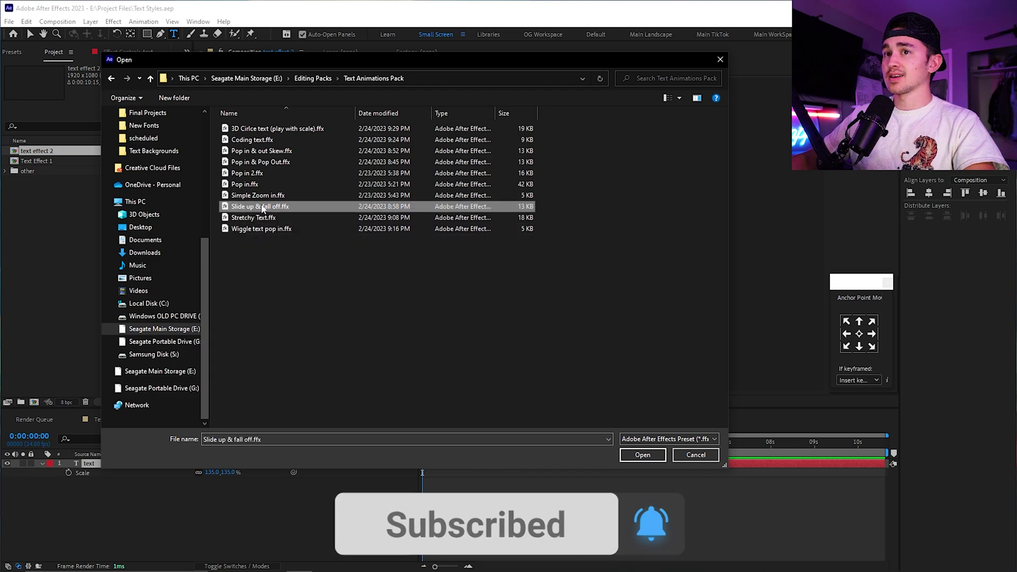
click(642, 455)
key(space)
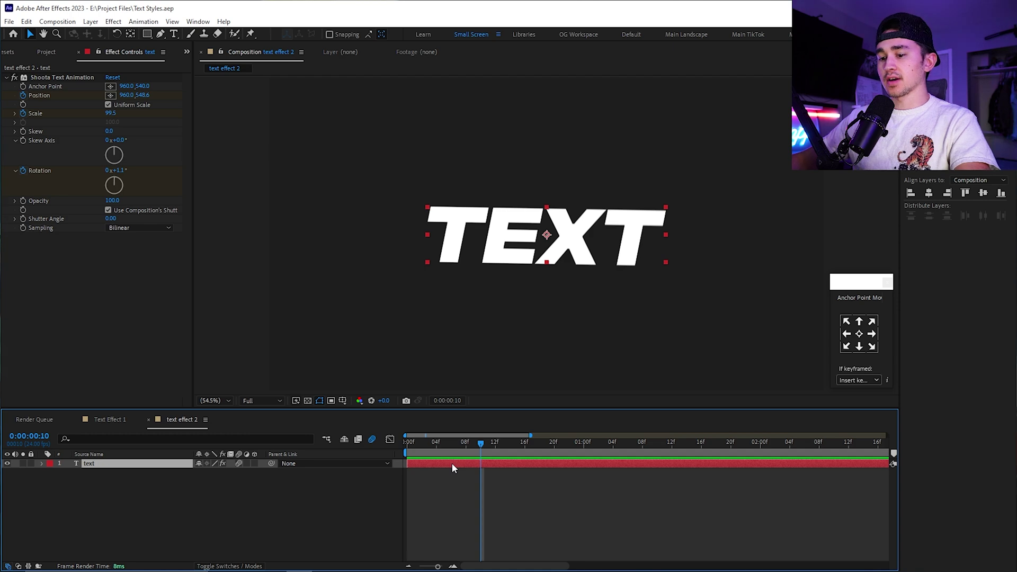
Duplicate the text layer and apply the Echo effect to the original layer underneath
key(ctrl+d)
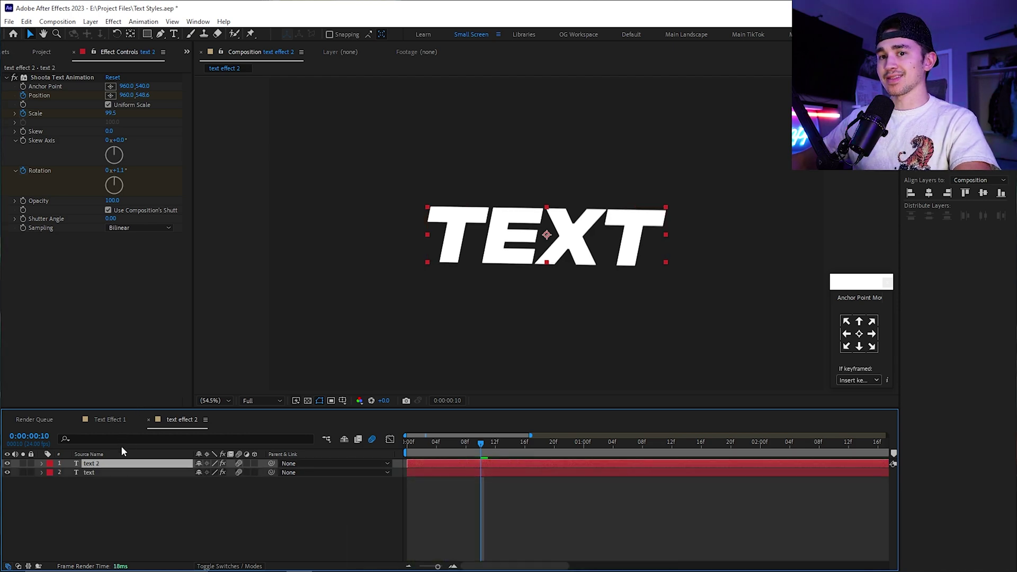
click(99, 471)
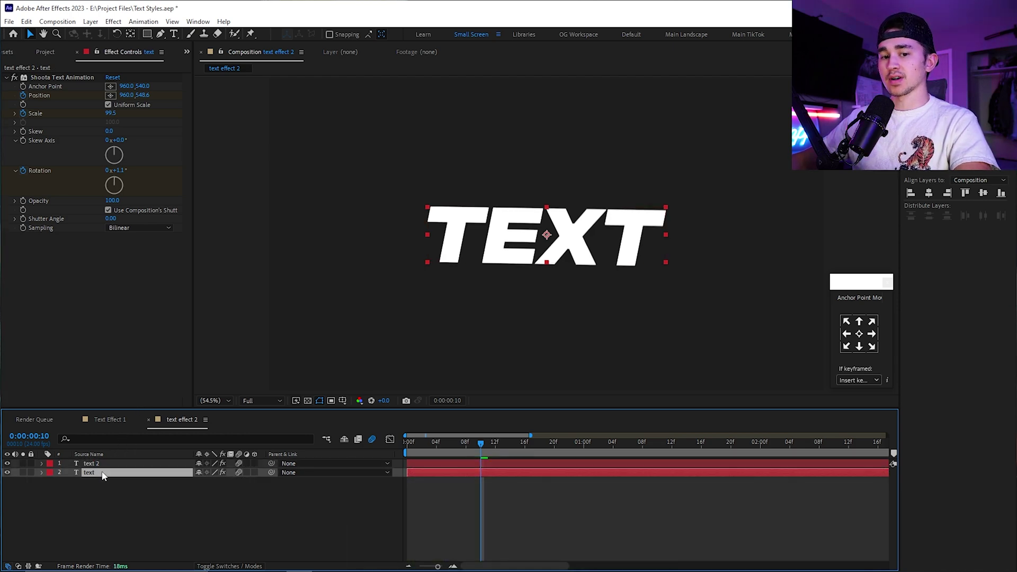
key(ctrl+5)
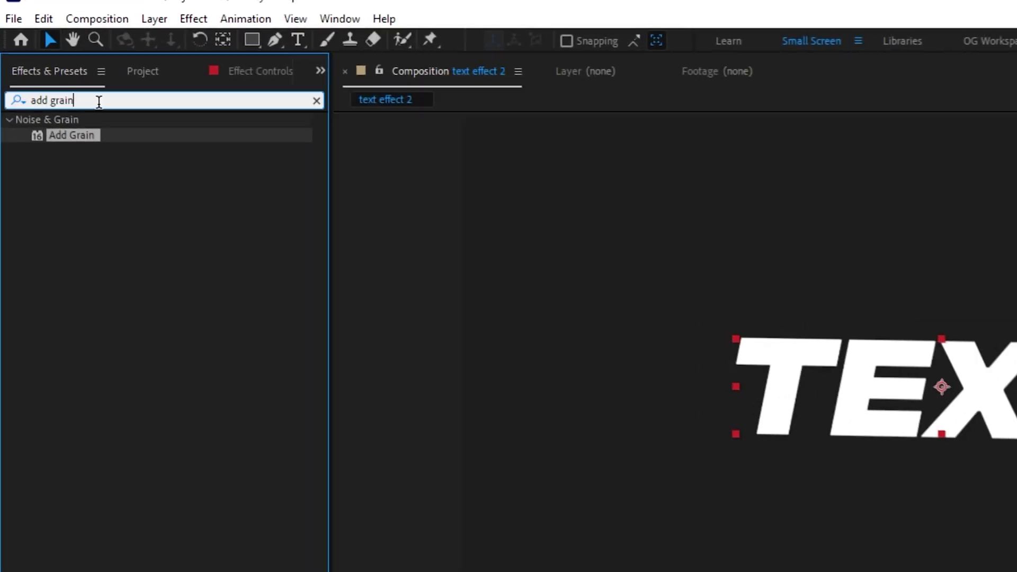
key(ctrl+a)
text(echo)
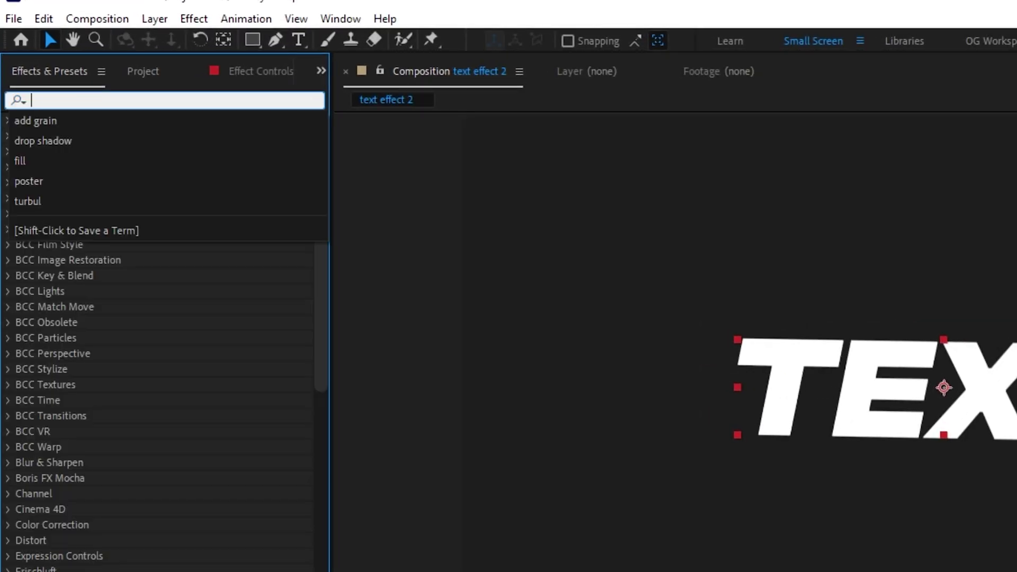
drag(60, 166, 435, 472)
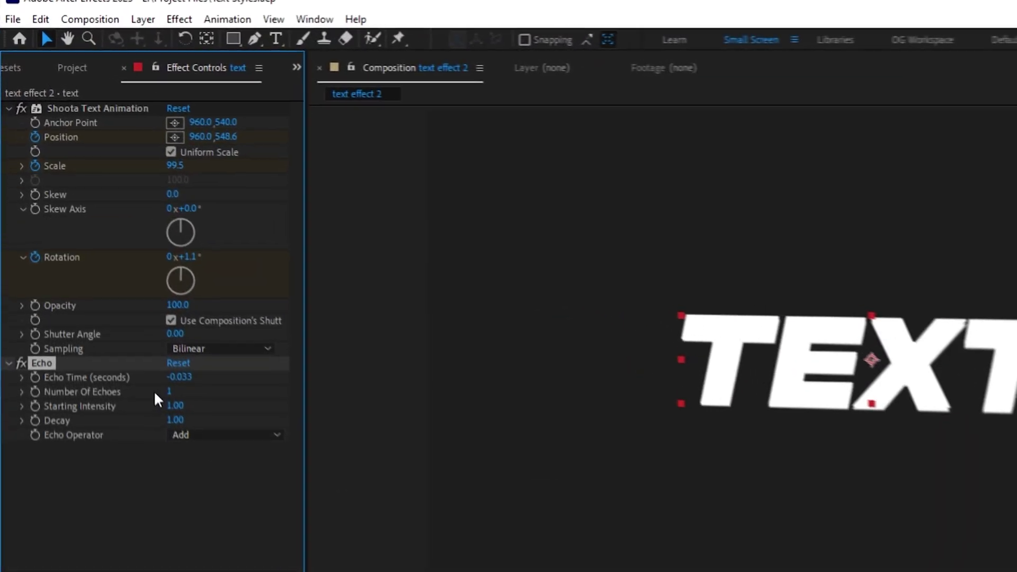
Set the Echo effect to 15 echoes, a decay of 0.61 and the Composite In Front operator, and preview the trail
click(169, 391)
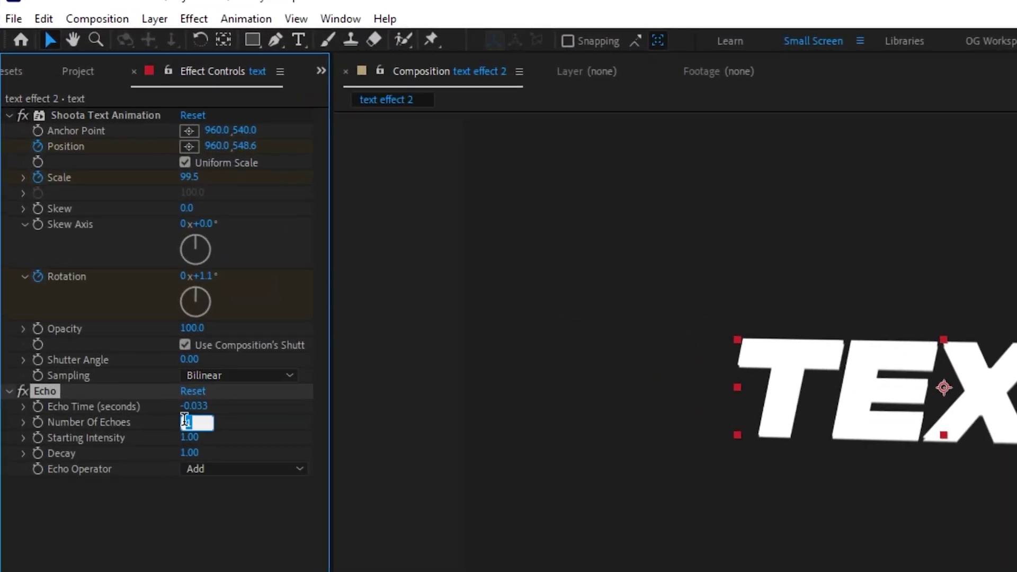
text(15)
key(Return)
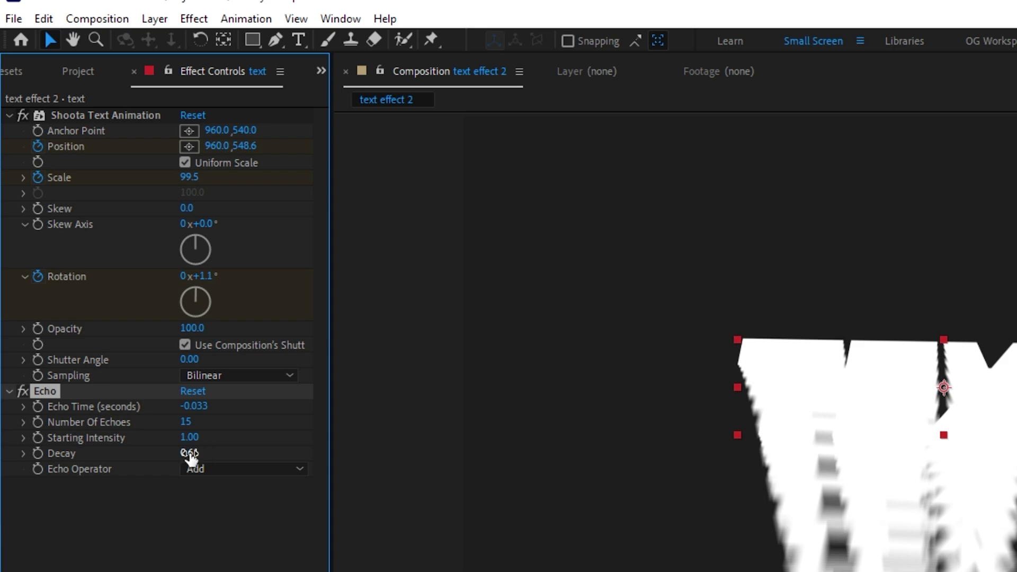
click(220, 470)
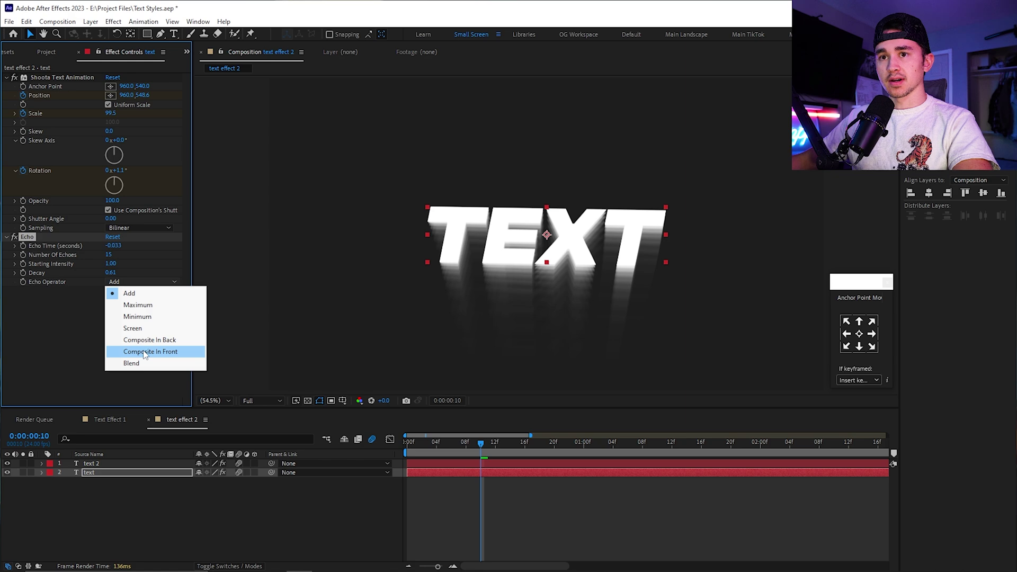
click(144, 352)
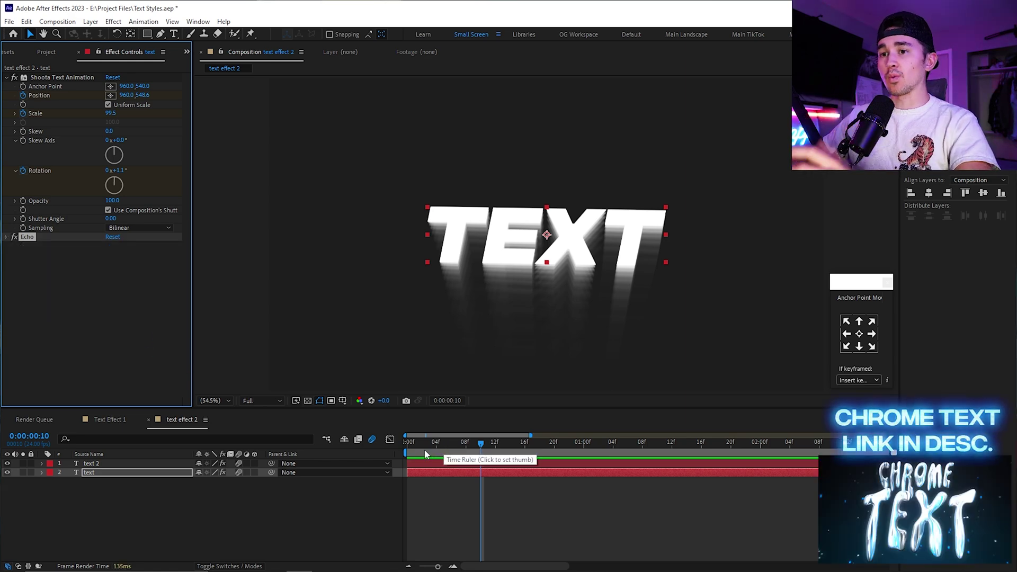
click(407, 450)
drag(411, 450, 459, 442)
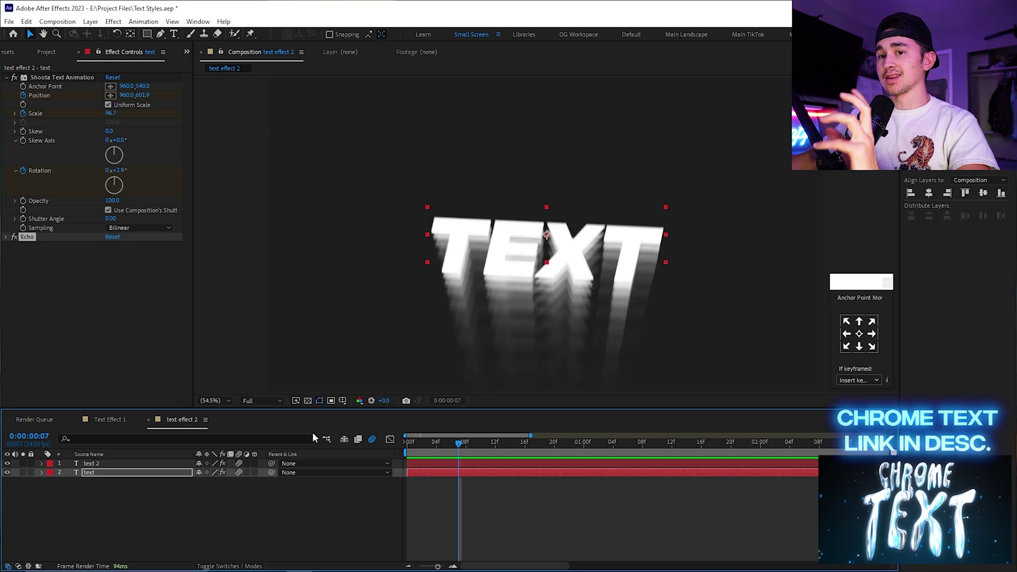
Hide the top text layer and apply 4-Color Gradient to the original text layer, sampling Color 2's light blue for Color 4
click(8, 463)
click(8, 52)
click(56, 69)
text(gra)
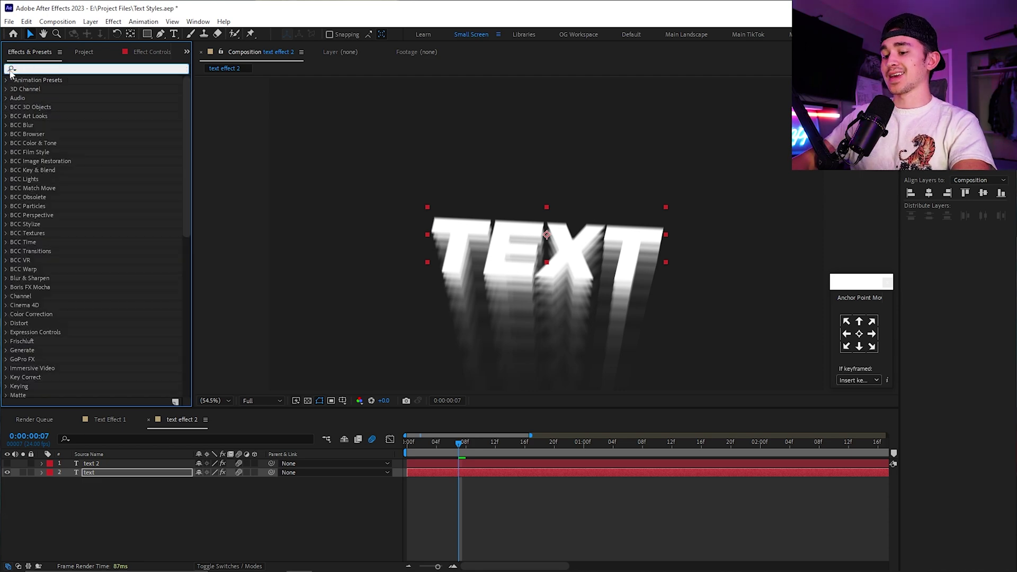
text(dien)
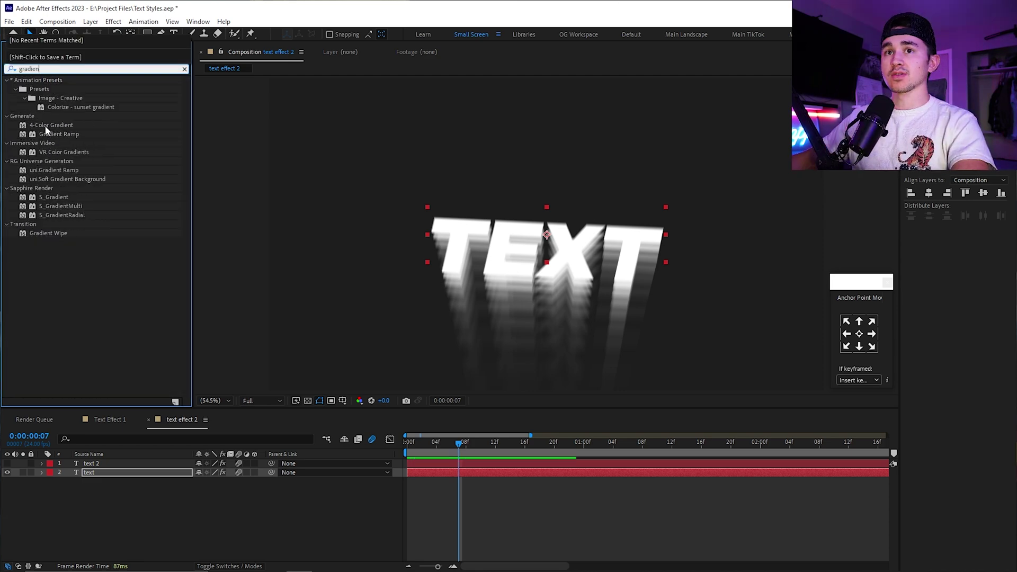
drag(51, 125, 415, 472)
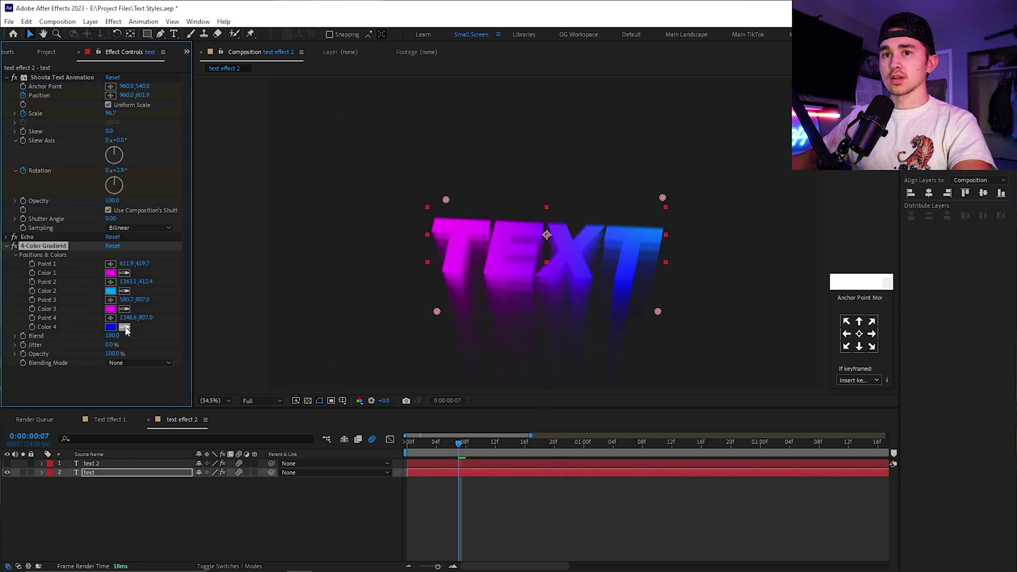
click(113, 289)
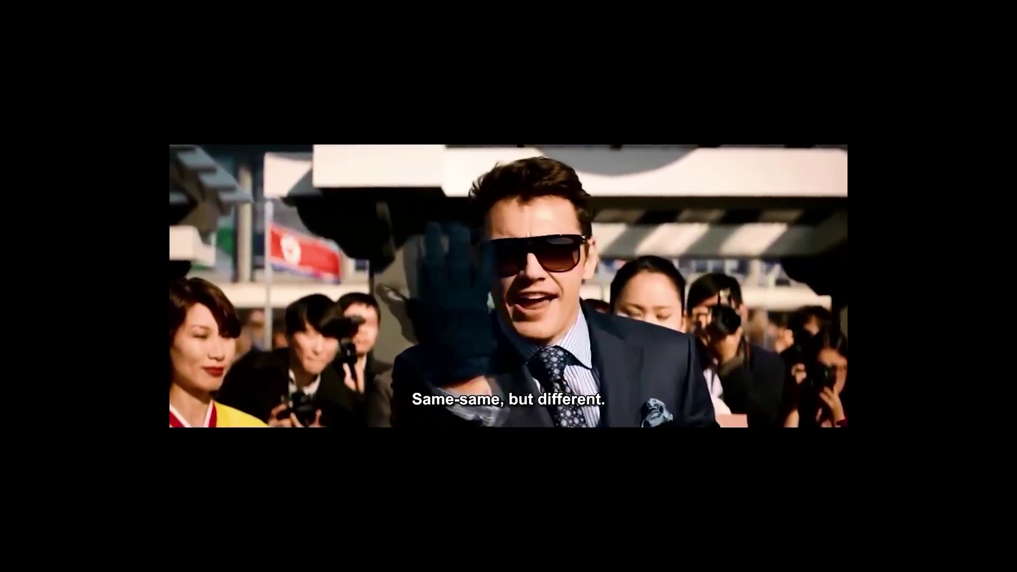
Apply the Deep Glow effect to the original text layer with the gradient
click(428, 472)
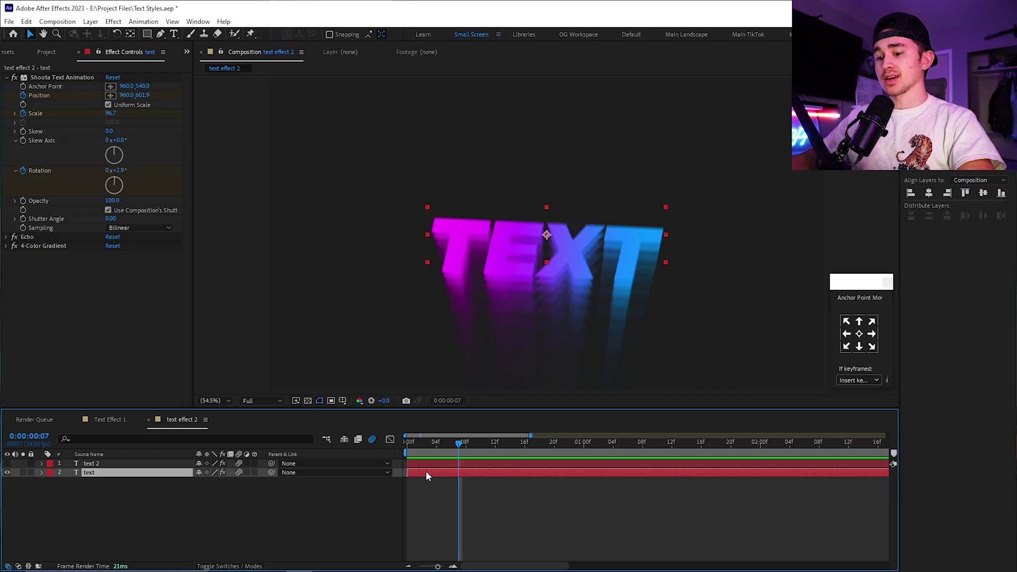
key(ctrl+space)
text(dee)
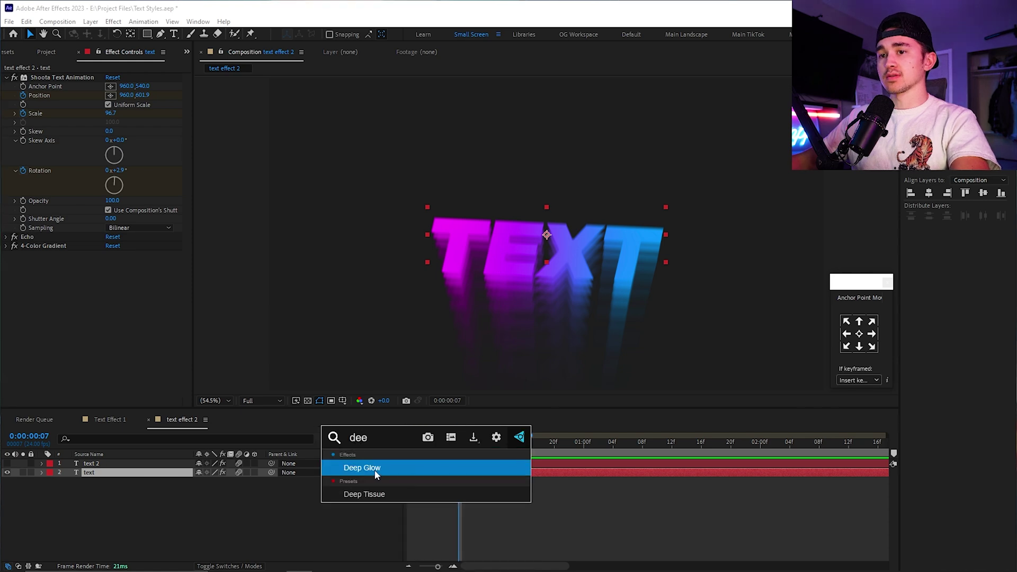
click(377, 468)
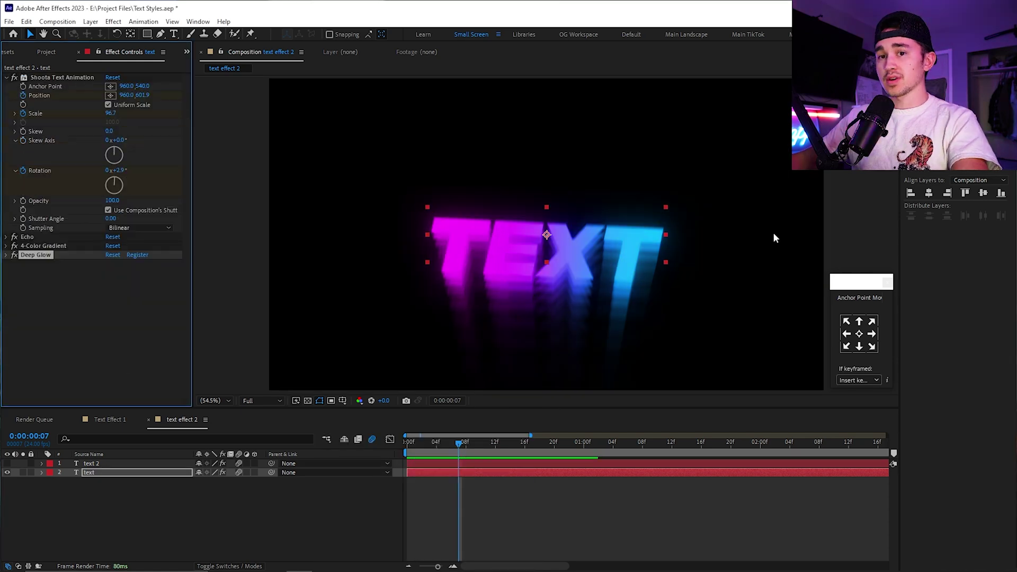
Show the top text layer again and play the animation from the first frame
click(7, 464)
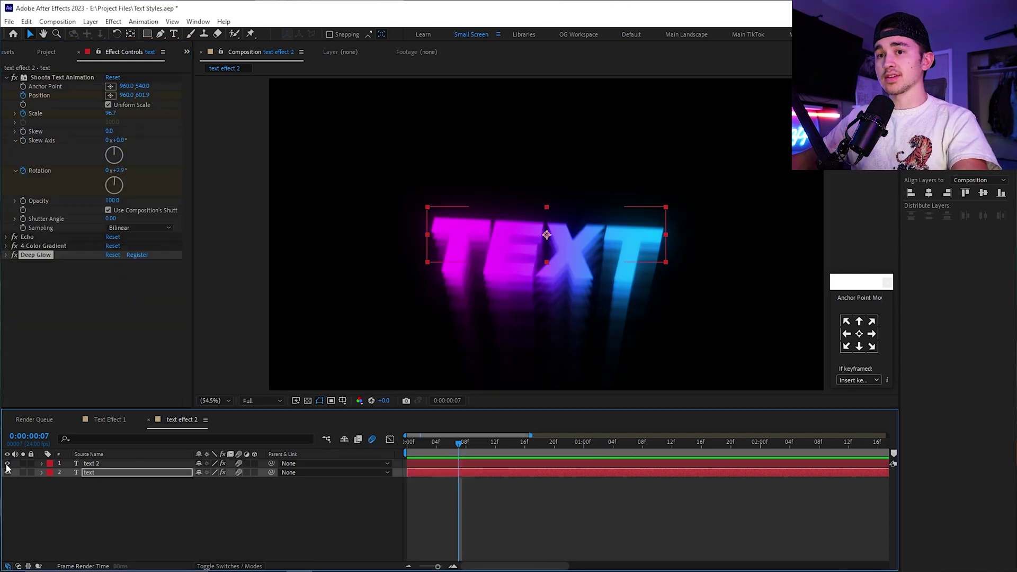
drag(440, 442, 404, 446)
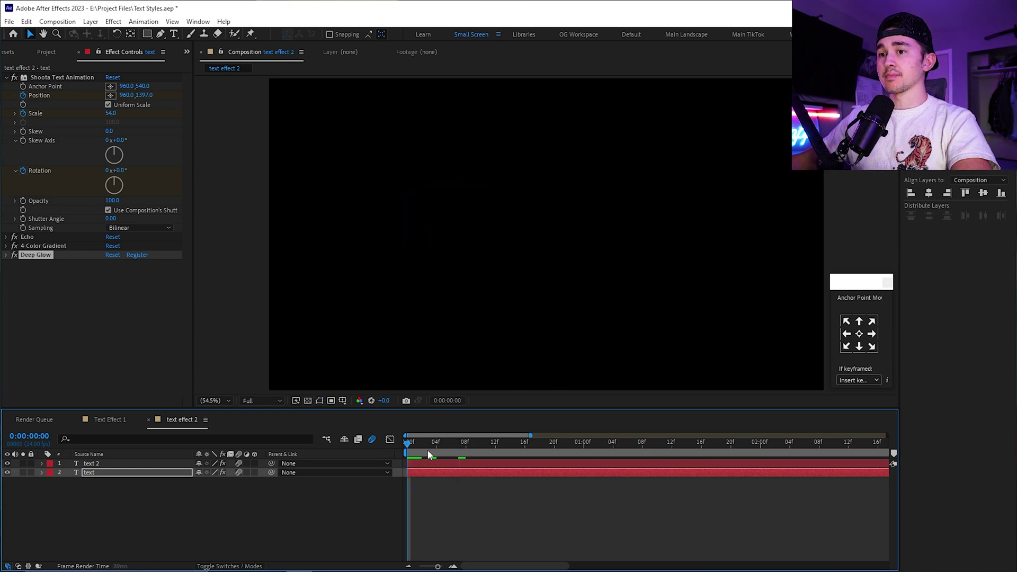
key(space)
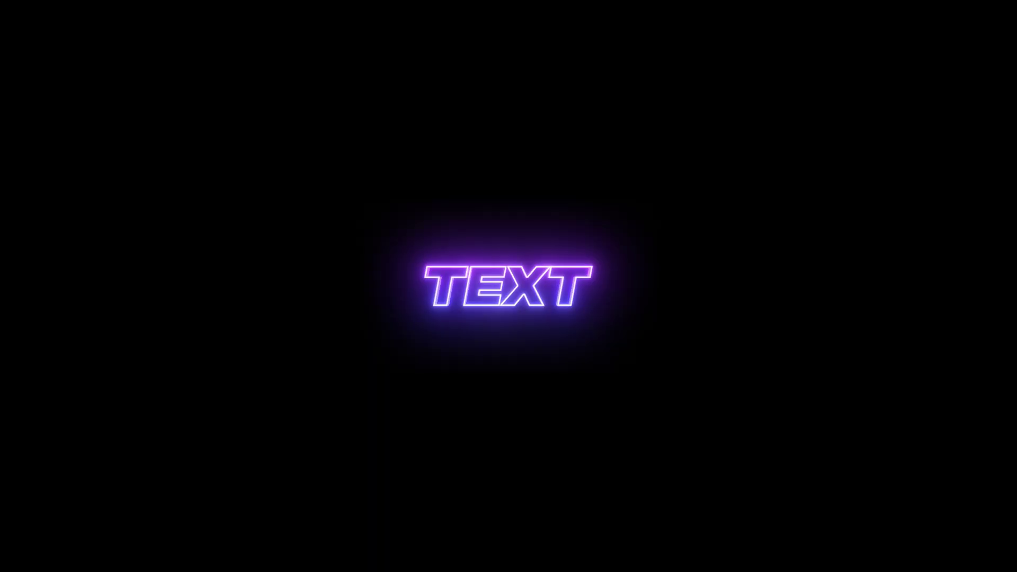
Turn the fresh text into an outline with no fill and a white 4 px stroke
click(418, 466)
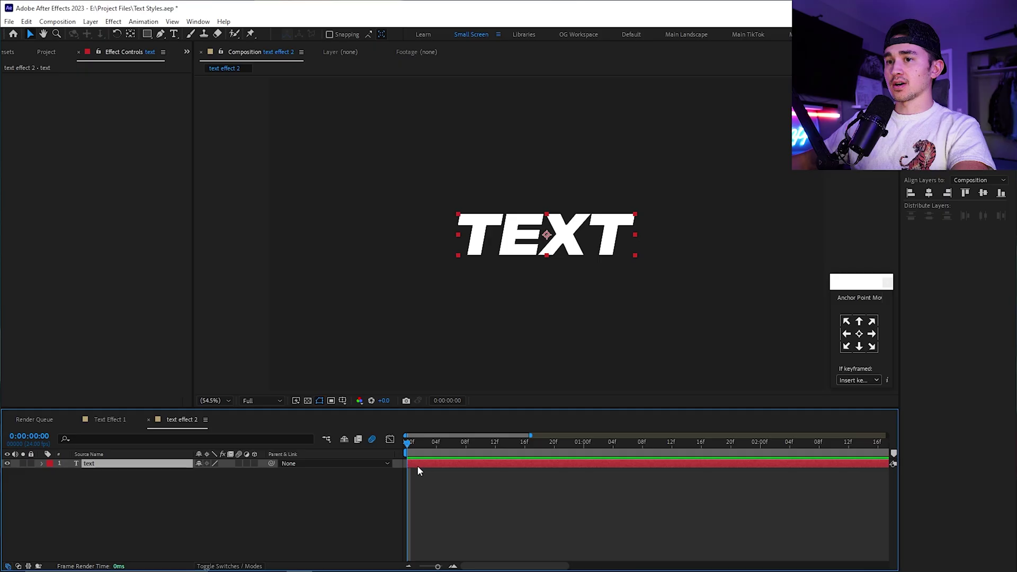
double_click(417, 465)
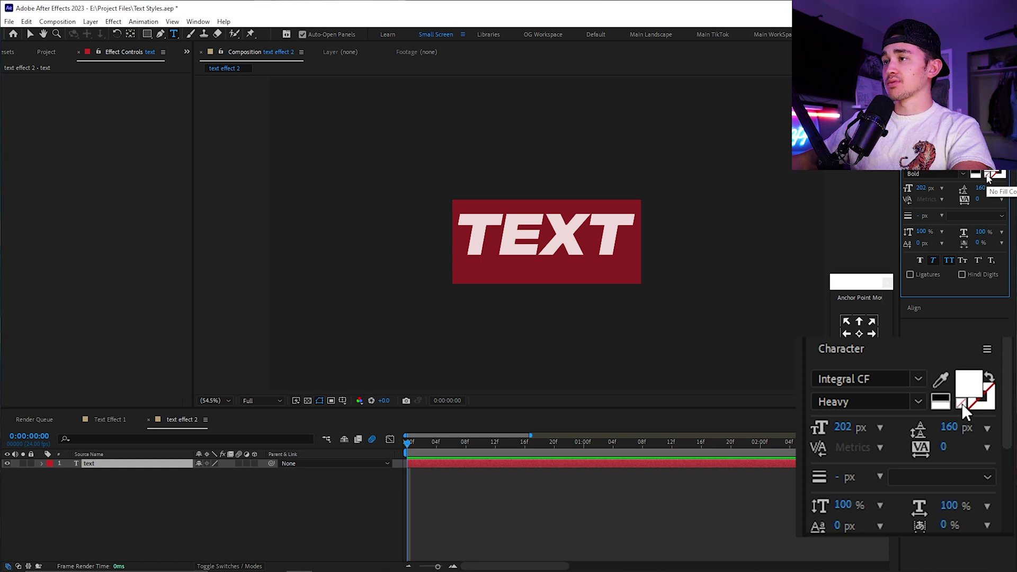
click(988, 178)
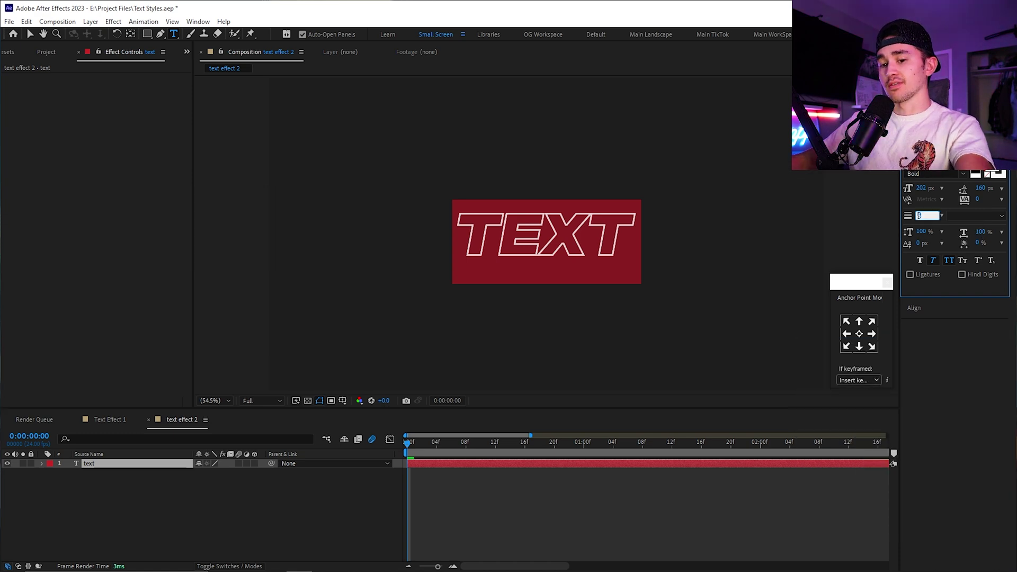
click(424, 477)
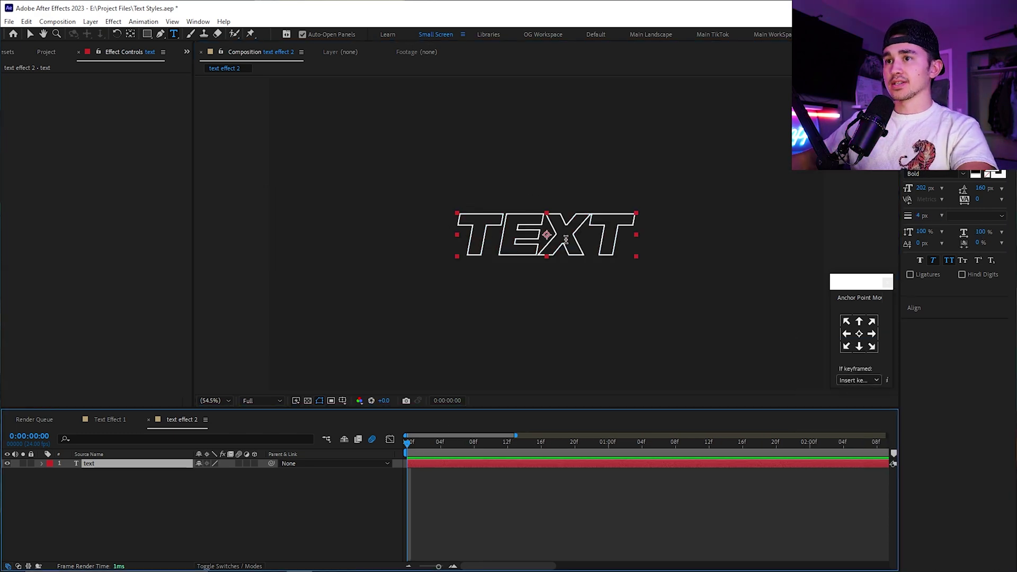
Keyframe the outlined text's Scale from 50% at the first frame to 197% at one second
key(v)
key(s)
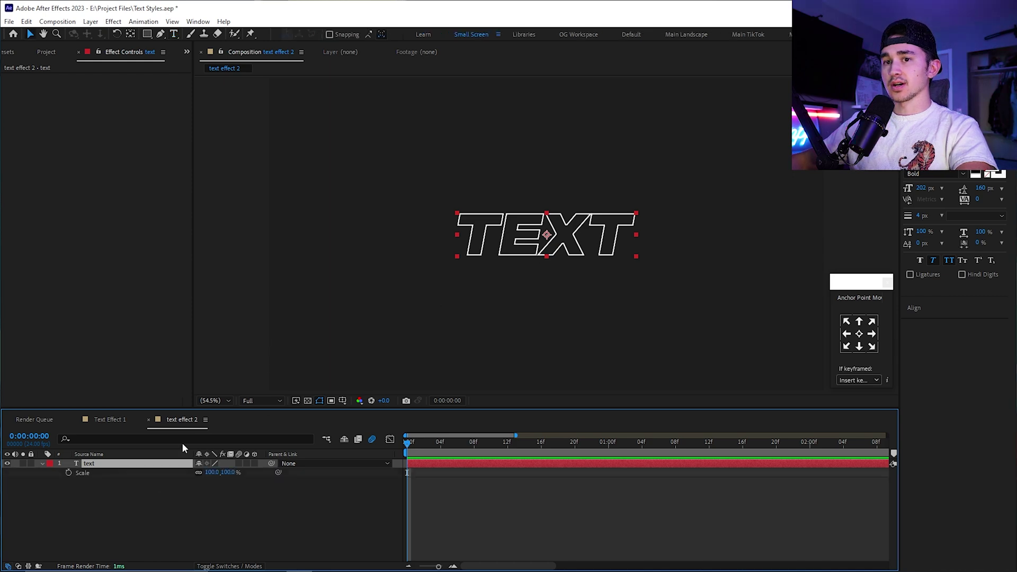
click(69, 473)
drag(229, 472, 202, 473)
drag(543, 442, 580, 445)
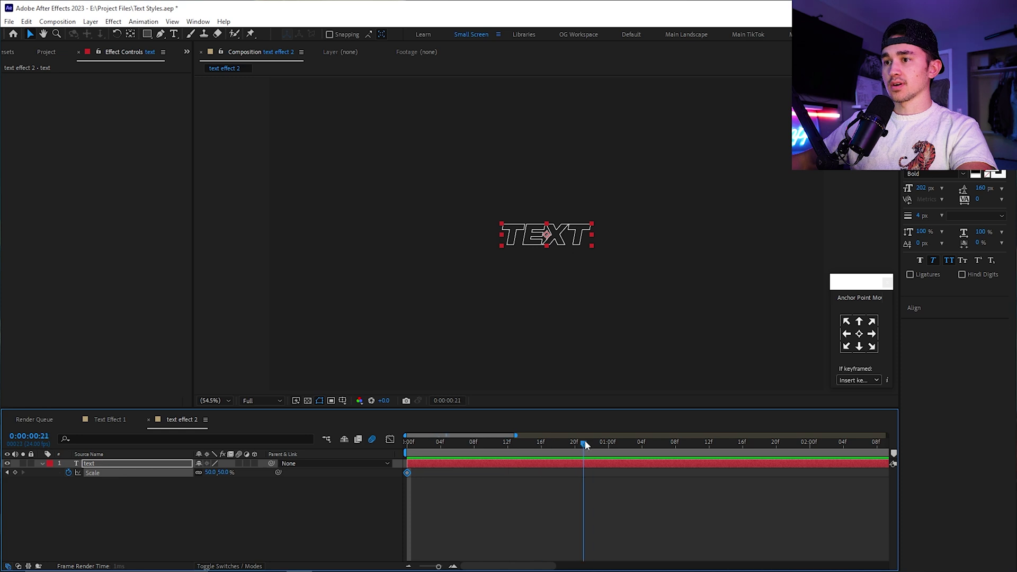
drag(222, 473, 267, 466)
text(0,11)
key(Return)
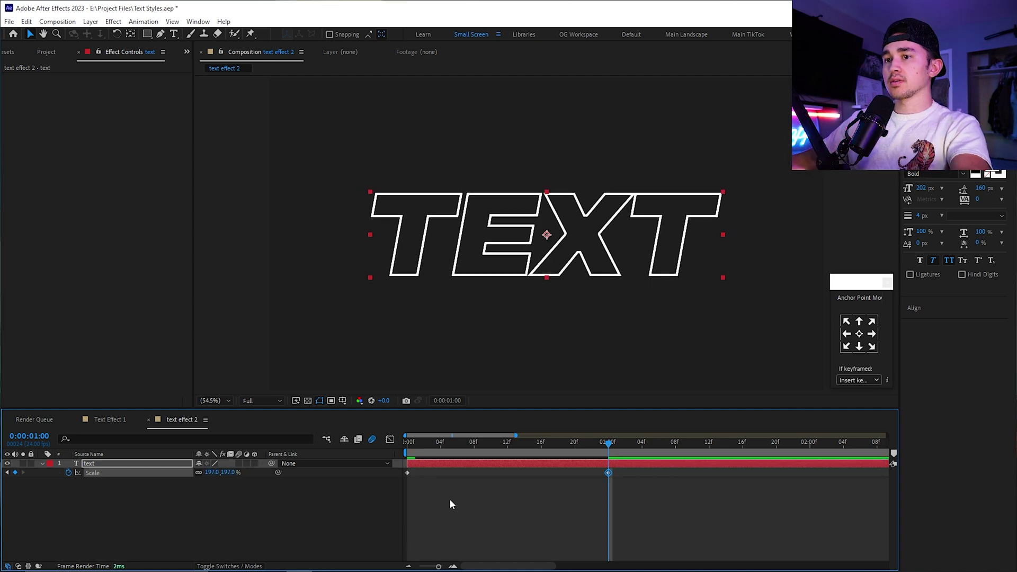
Shape the Scale speed graph into a sharp central peak, with about 83% influence on the first keyframe, and preview the motion
key(Home)
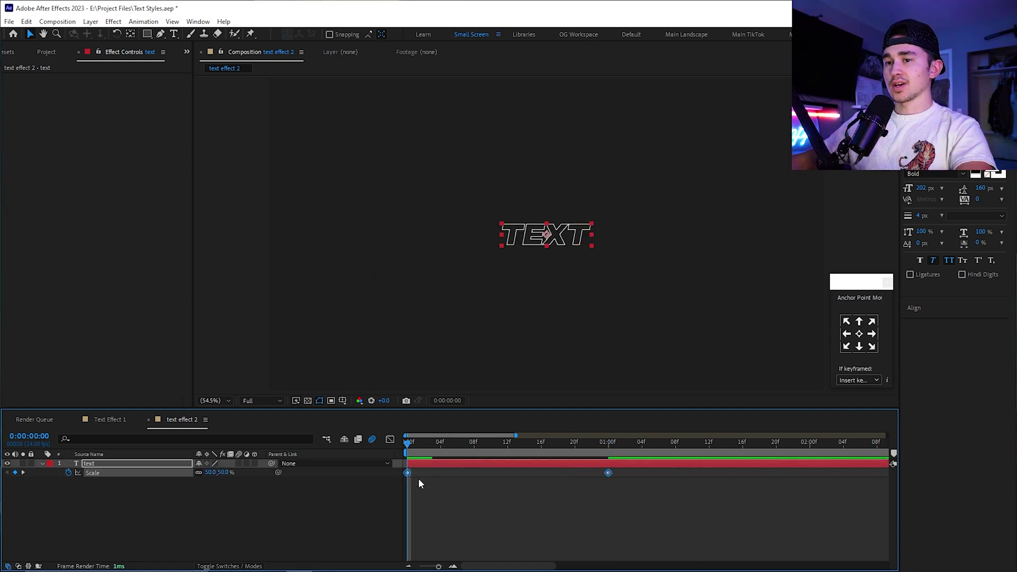
click(390, 440)
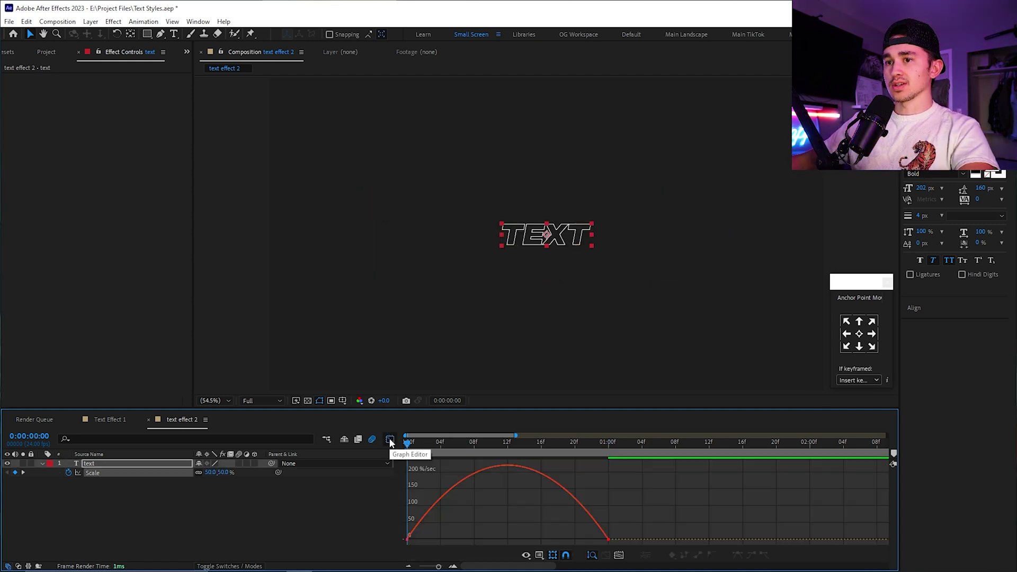
right_click(487, 500)
click(424, 537)
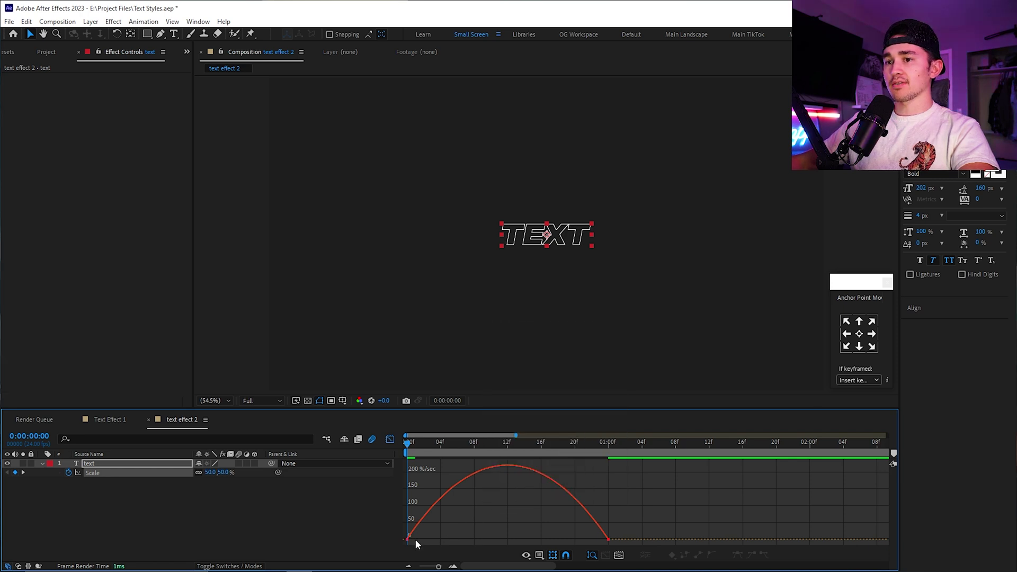
drag(439, 539, 466, 539)
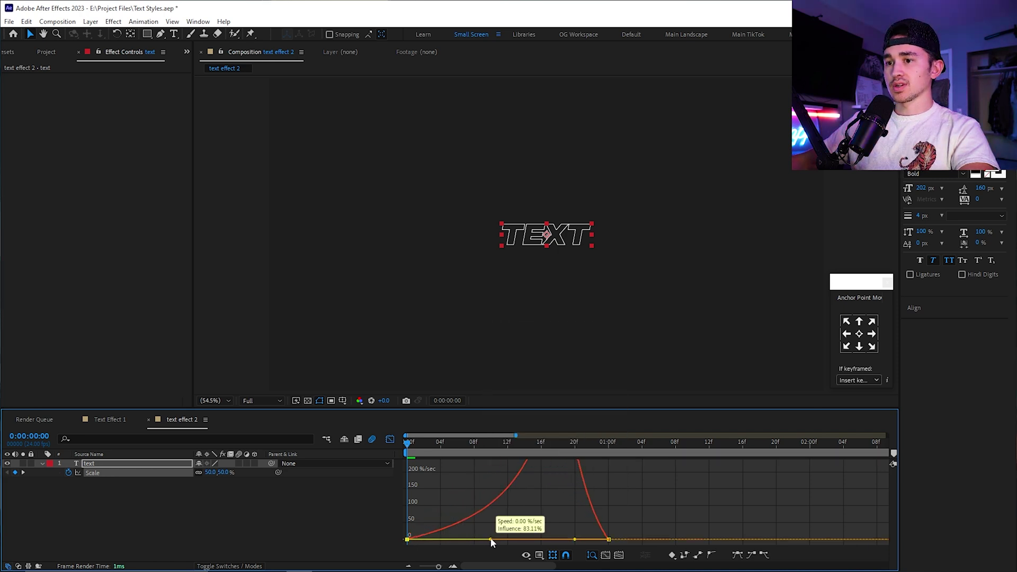
drag(575, 539, 532, 539)
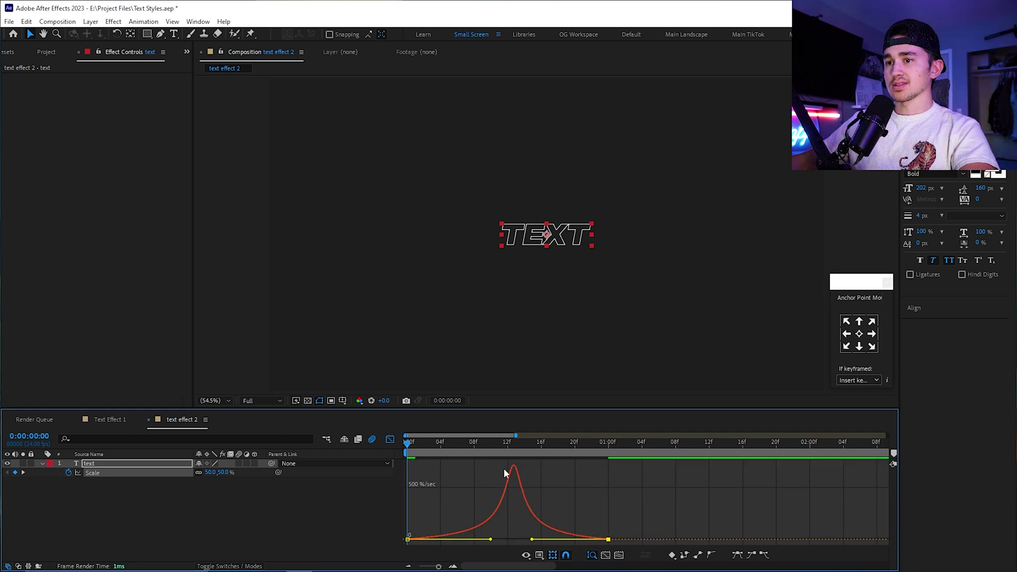
drag(532, 540, 525, 539)
key(space)
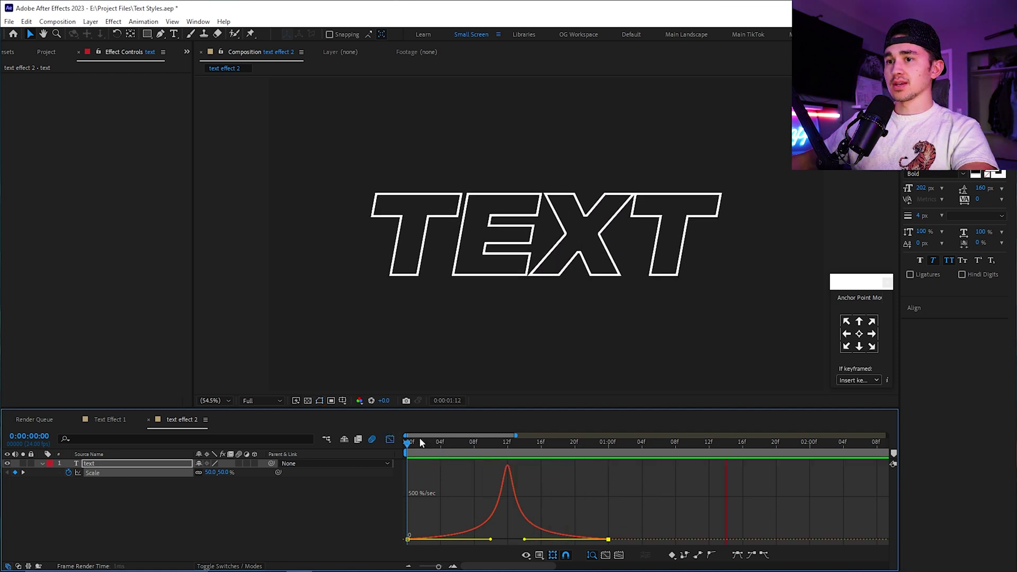
key(space)
click(389, 439)
Duplicate the outlined text layer and apply the Echo effect to the original layer underneath
click(428, 465)
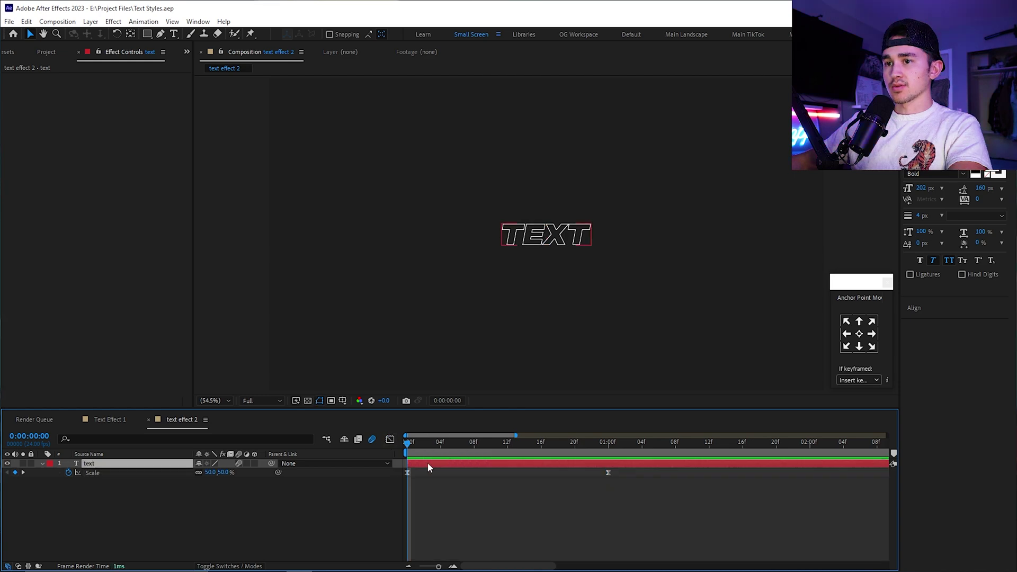
key(ctrl+d)
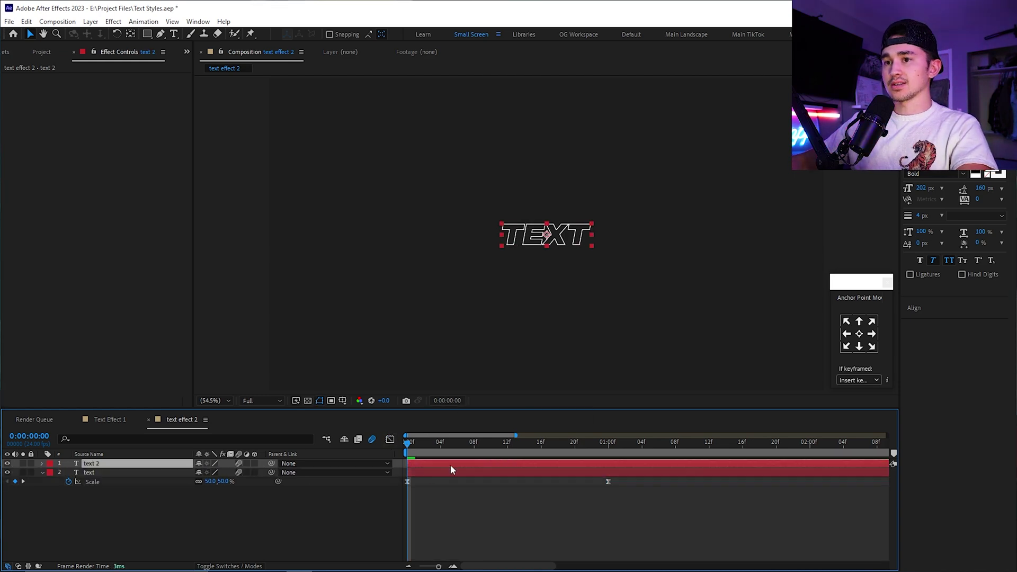
key(ctrl+5)
click(25, 68)
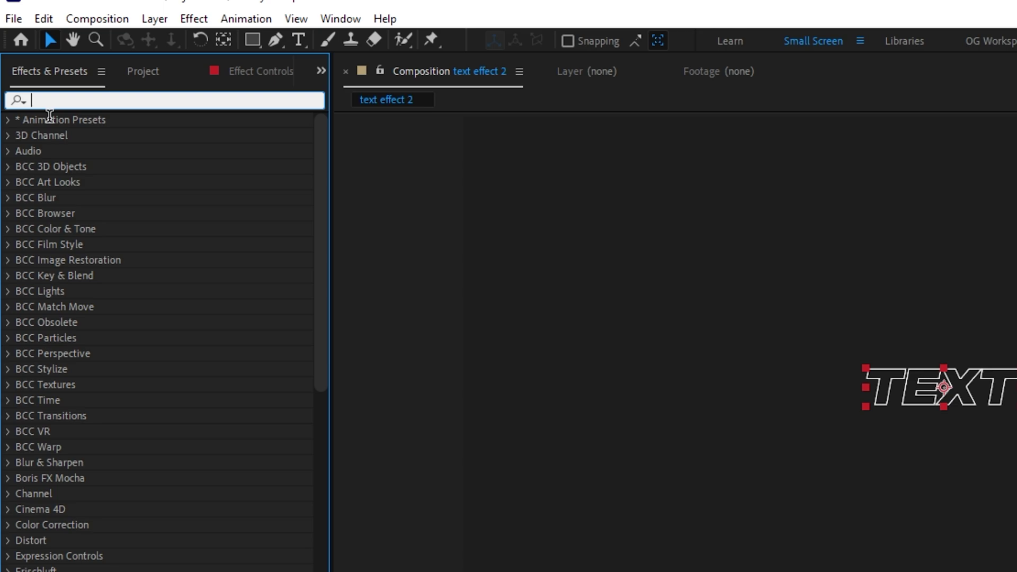
text(echo)
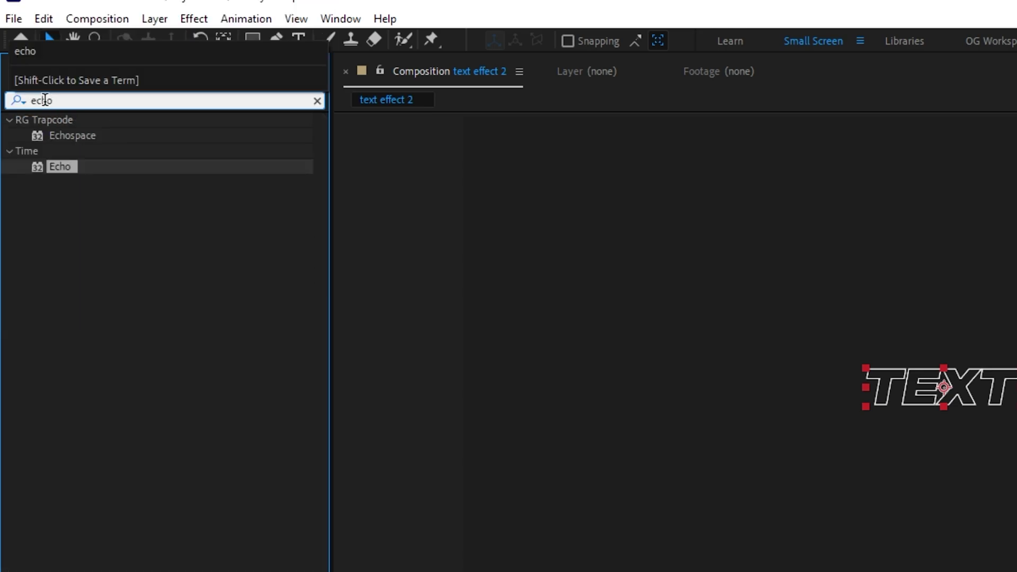
drag(59, 166, 411, 470)
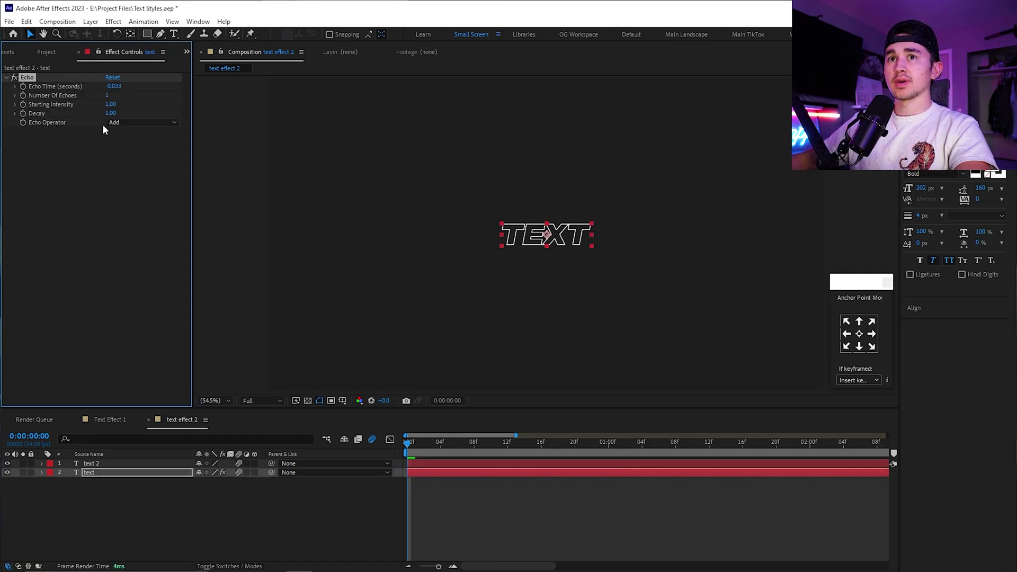
Set the Echo effect to 20 echoes with a decay of 0.90 and the Screen operator, and preview the trail
click(106, 95)
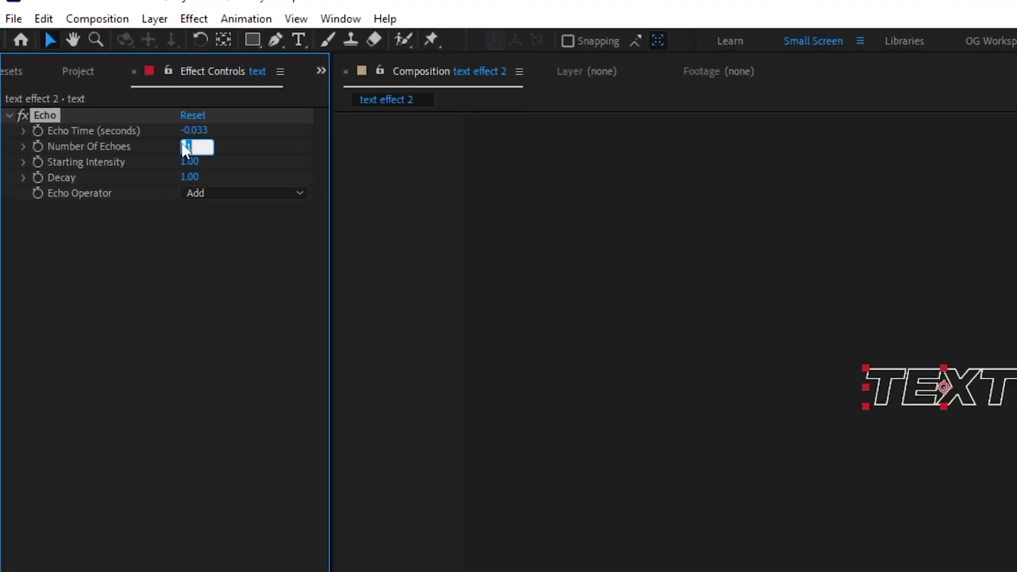
text(20)
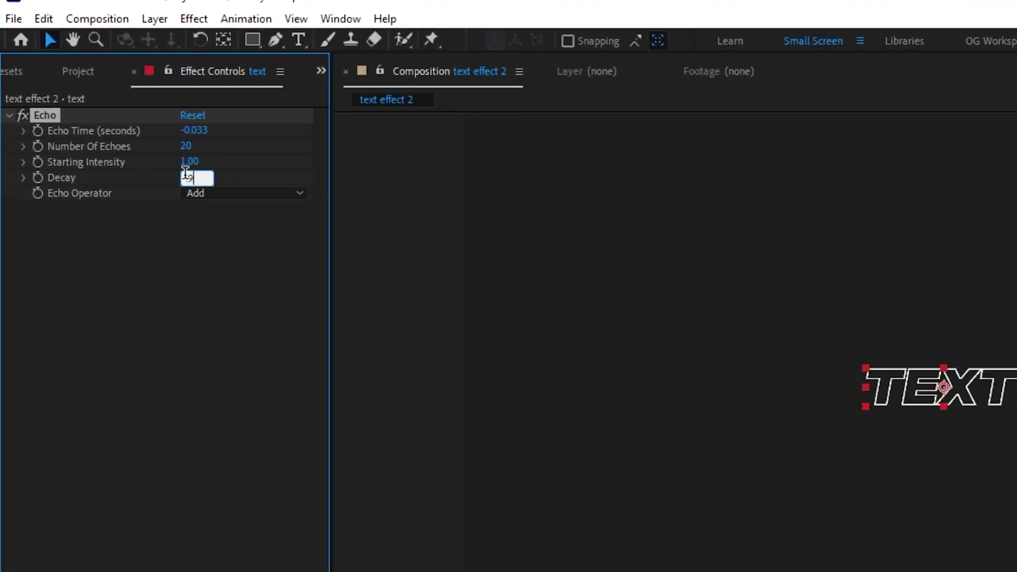
click(212, 194)
click(234, 274)
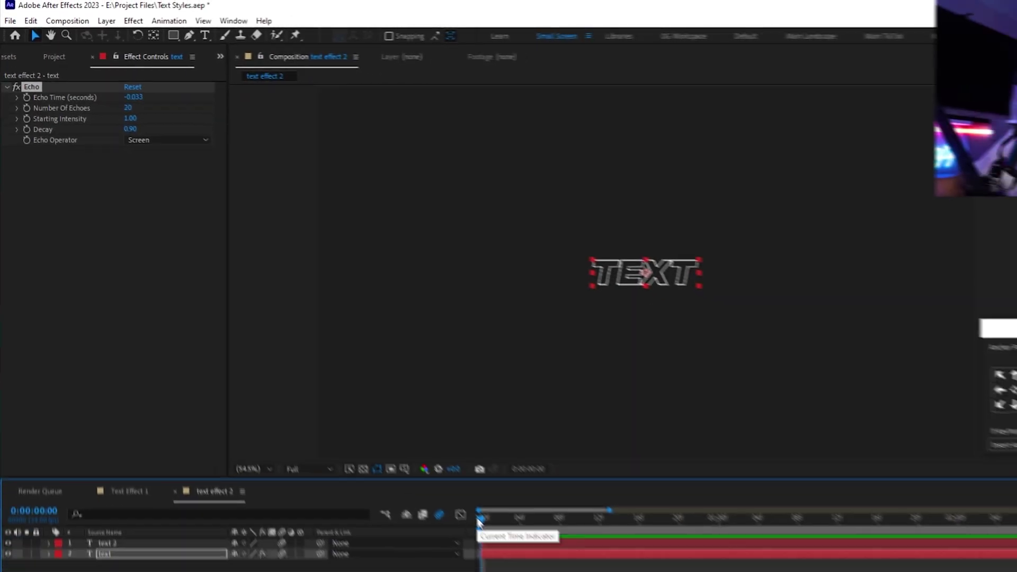
key(space)
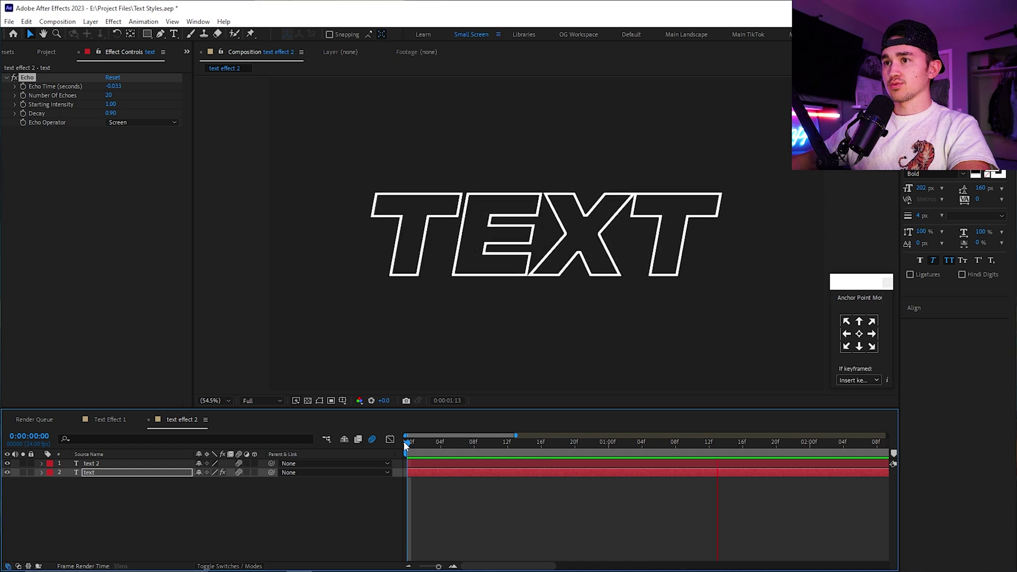
click(501, 448)
Add an adjustment layer above both text layers and apply Deep Glow to it
right_click(443, 494)
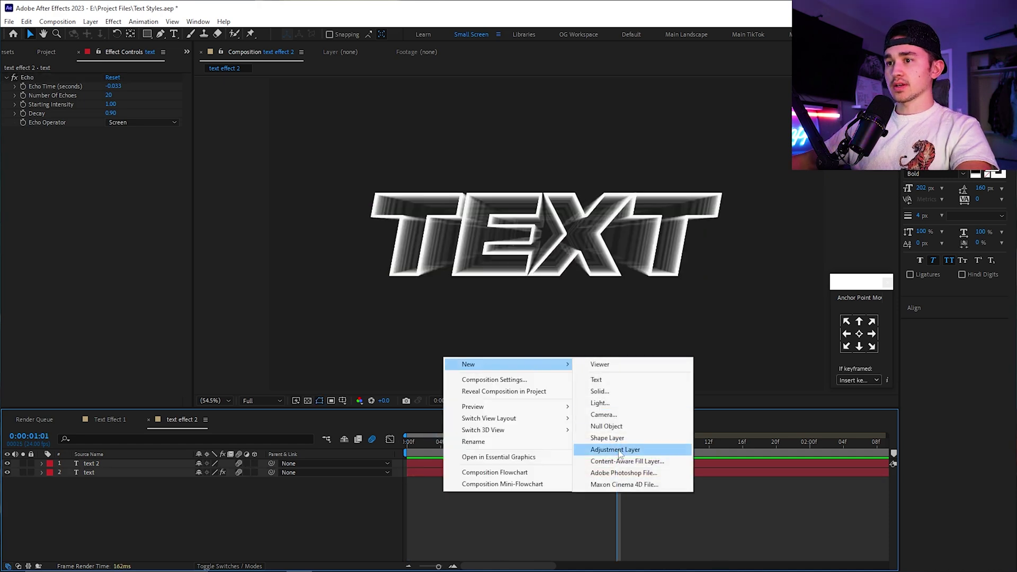
click(614, 447)
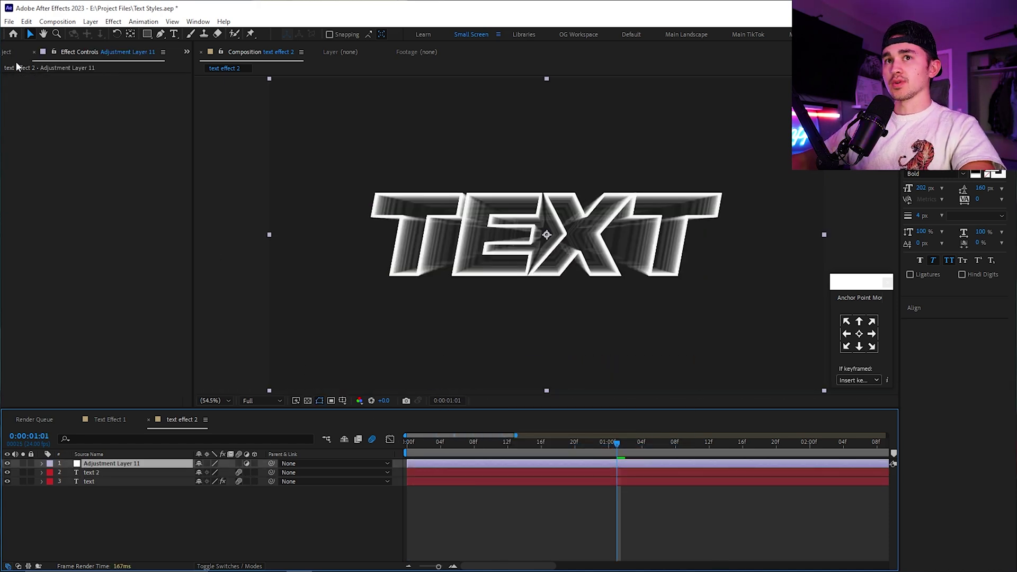
key(ctrl+space)
text(dee)
click(456, 449)
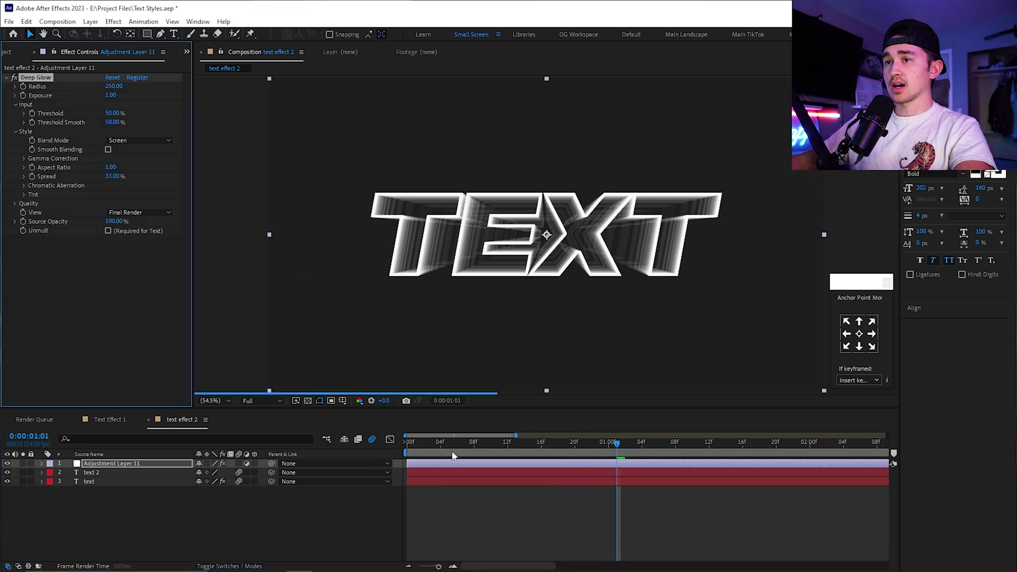
Apply Gradient Ramp to the echoed text layer and set its start color to magenta F600FF
click(459, 482)
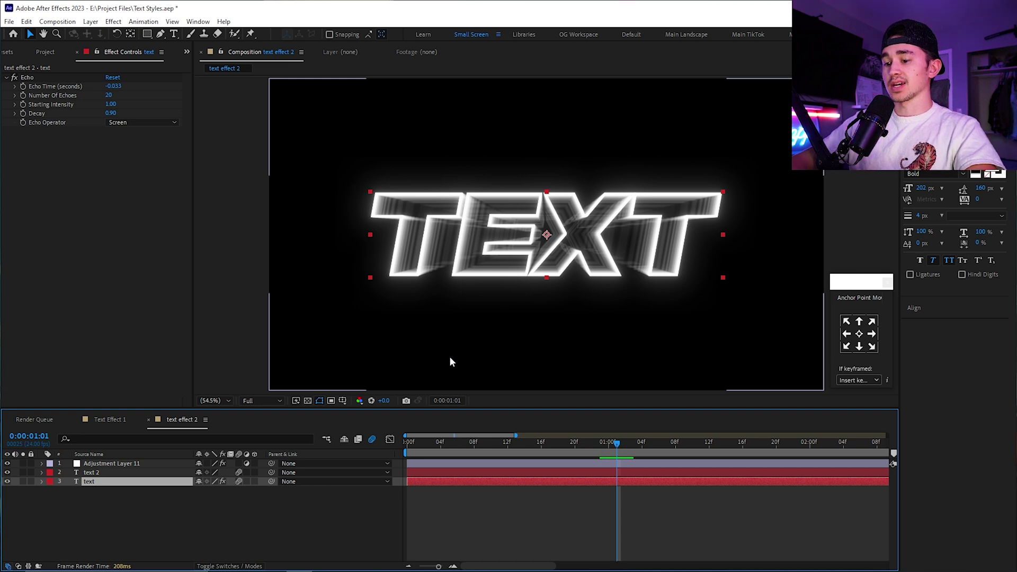
key(ctrl+space)
text(gra)
click(405, 389)
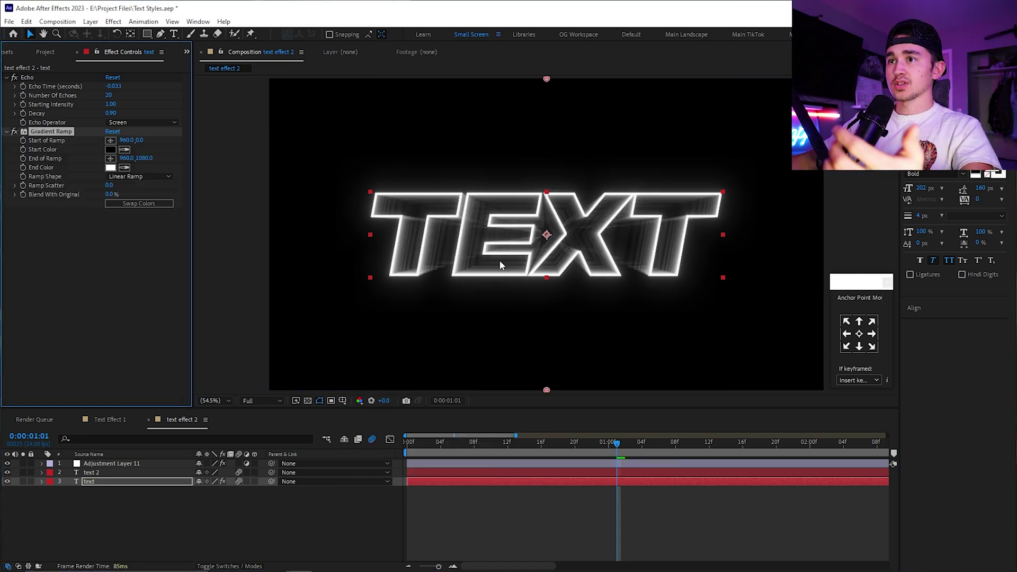
click(110, 150)
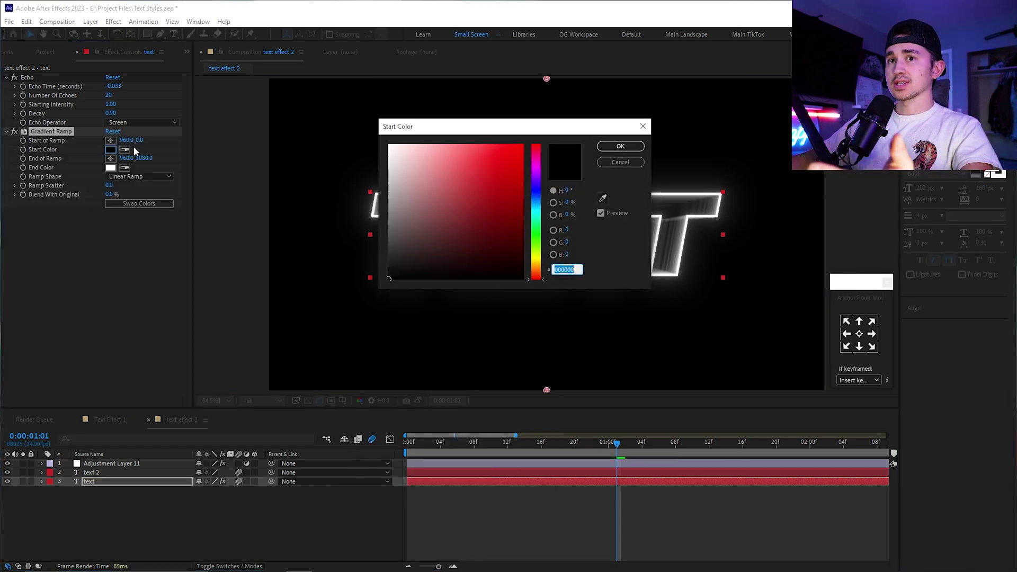
click(536, 168)
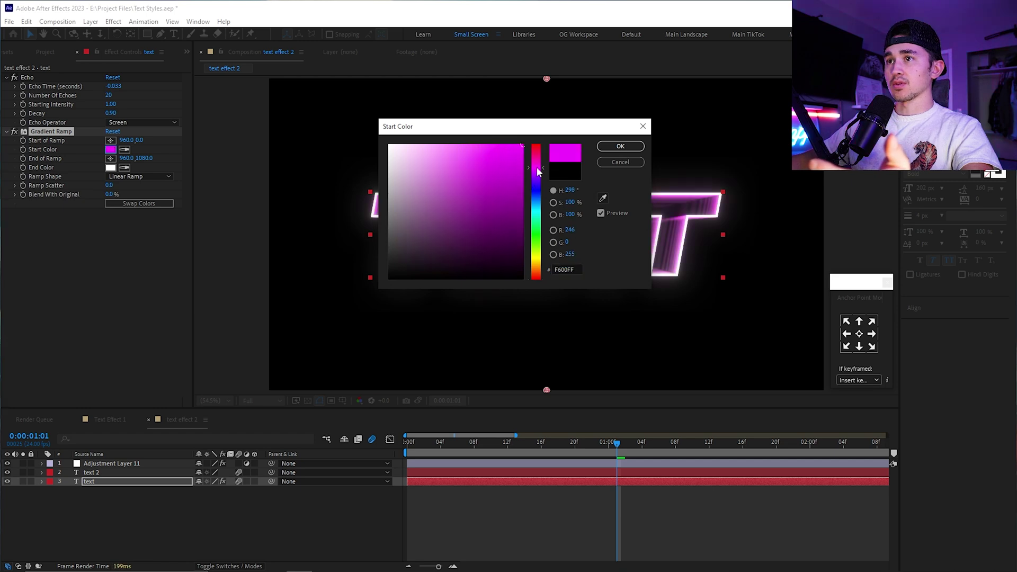
click(604, 148)
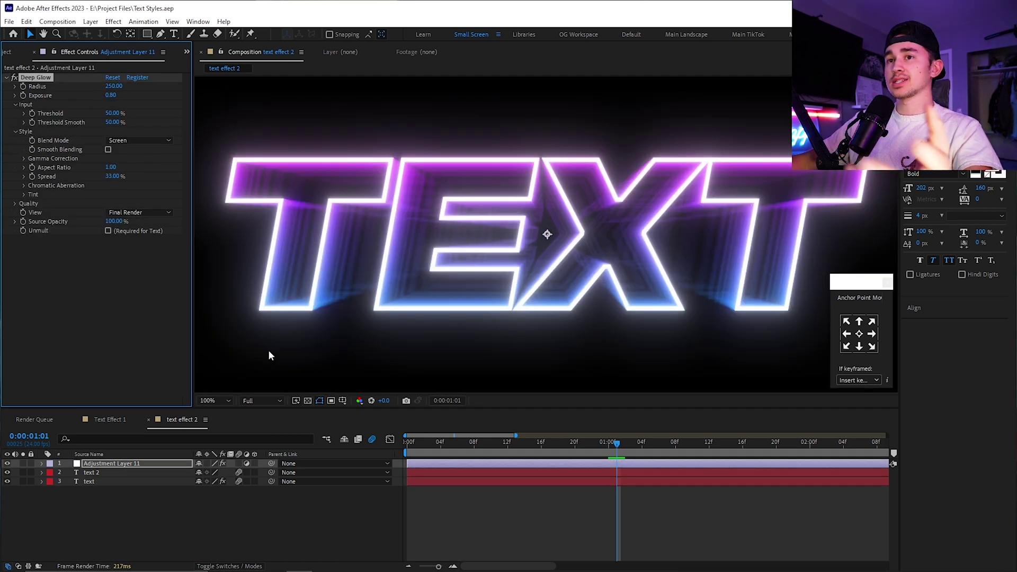
Raise the number of echoes on the echoed text layer to 40
click(449, 479)
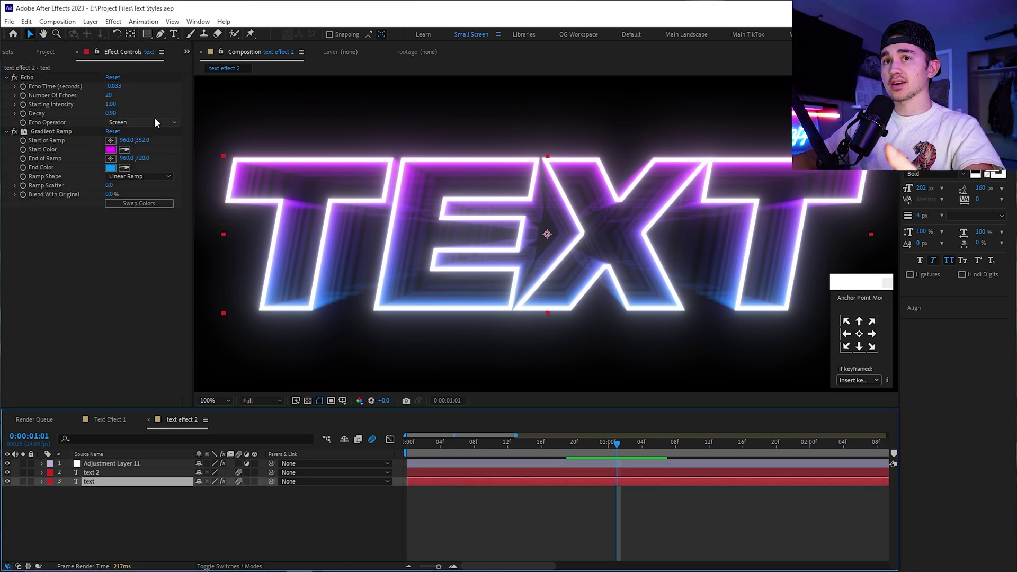
text(40)
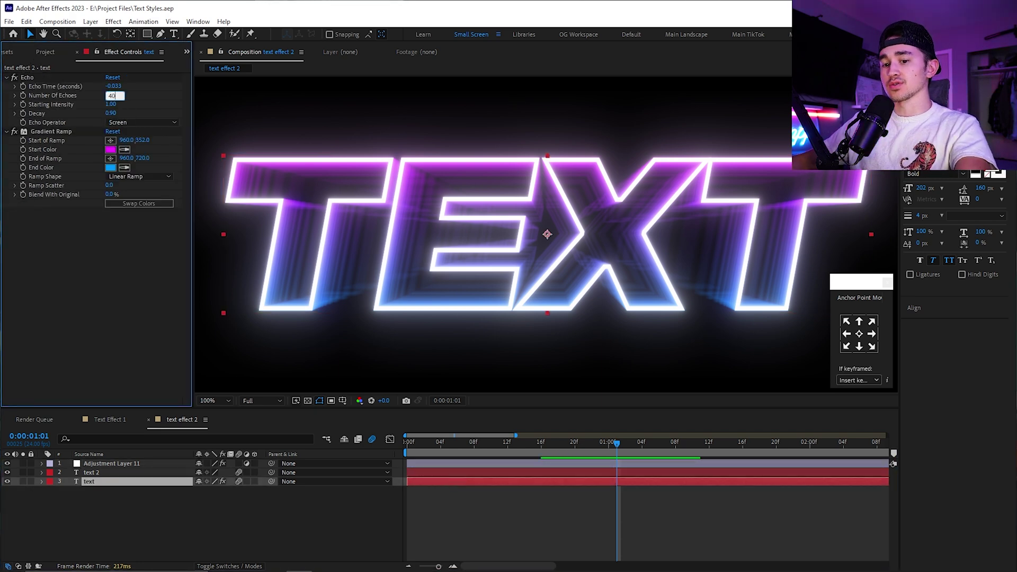
key(Return)
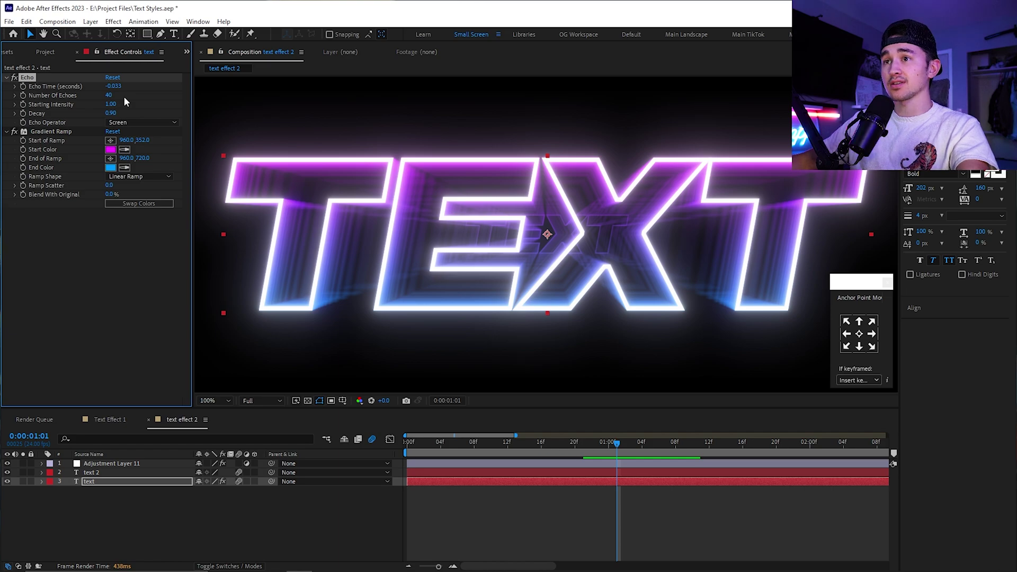
click(113, 96)
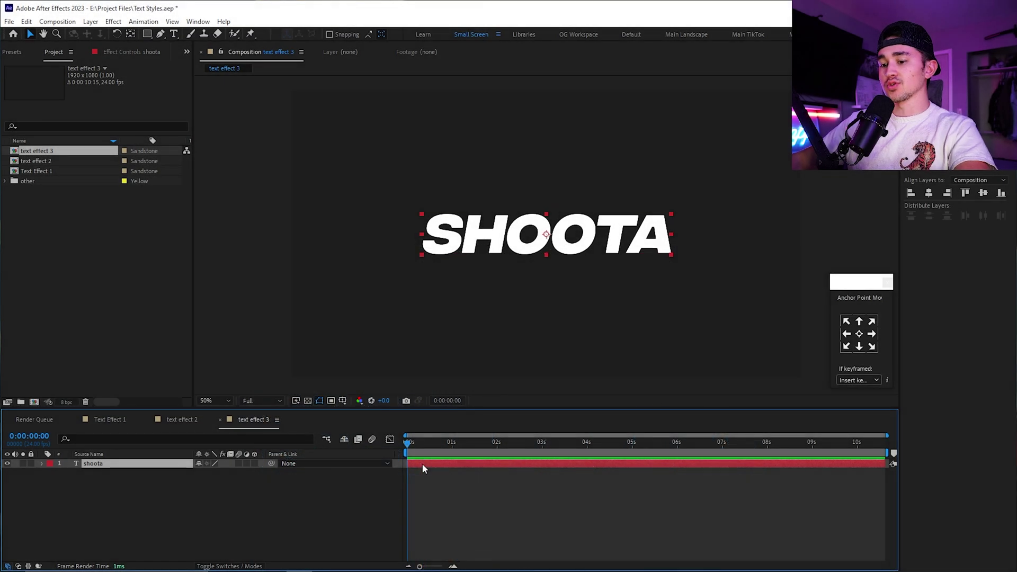
Duplicate the SHOOTA text layer and raise the original copy to a vertical position of 357
key(ctrl+d)
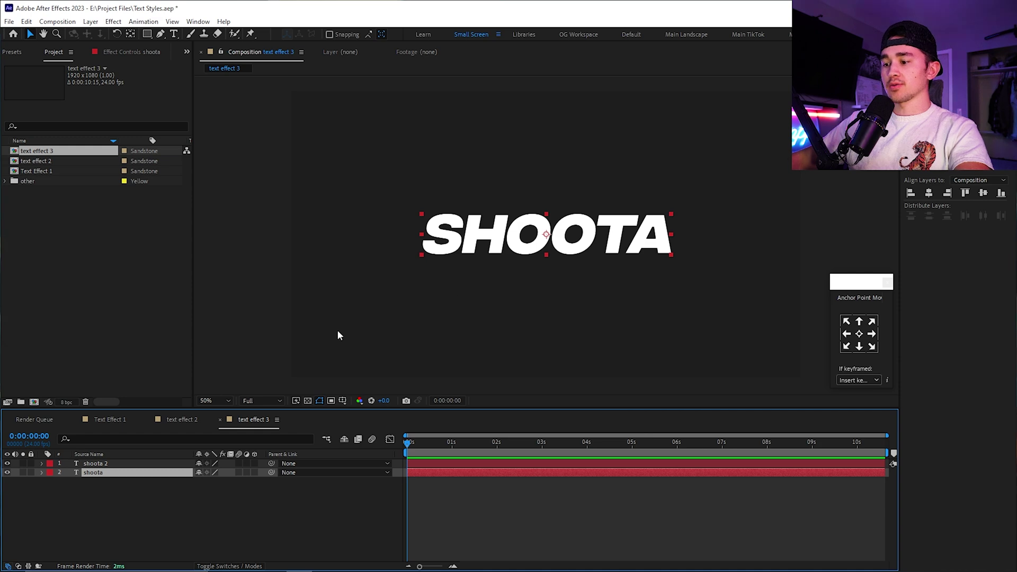
drag(218, 481, 116, 480)
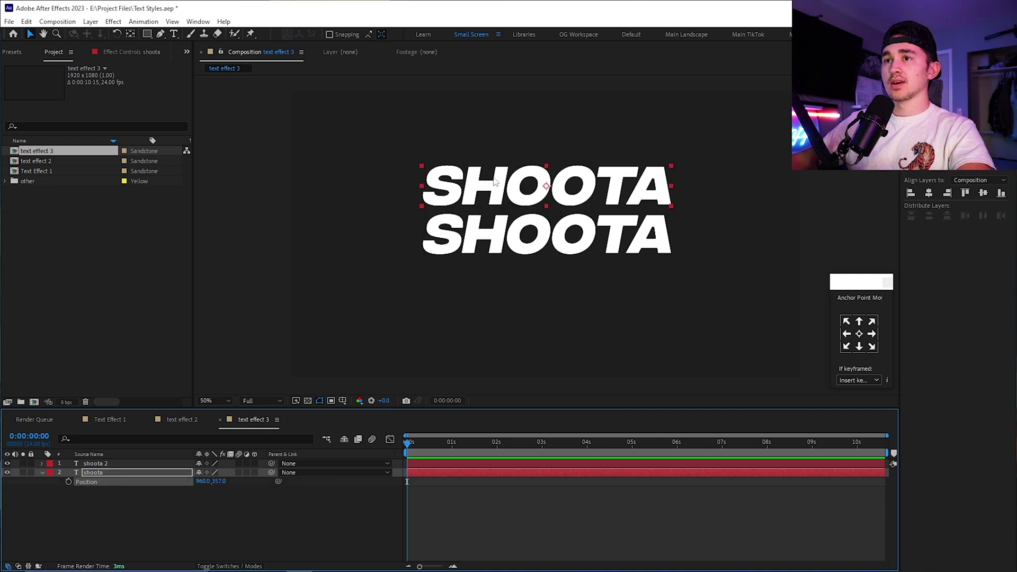
Draw a rectangular mask across the raised SHOOTA copy that hides the tops of its letters
click(147, 34)
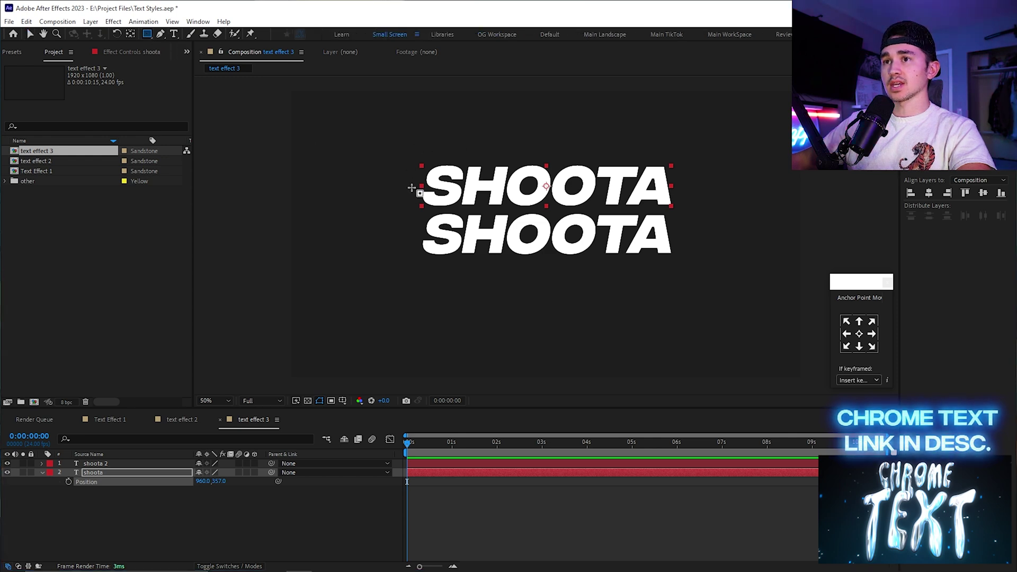
key(slash)
drag(290, 138, 809, 205)
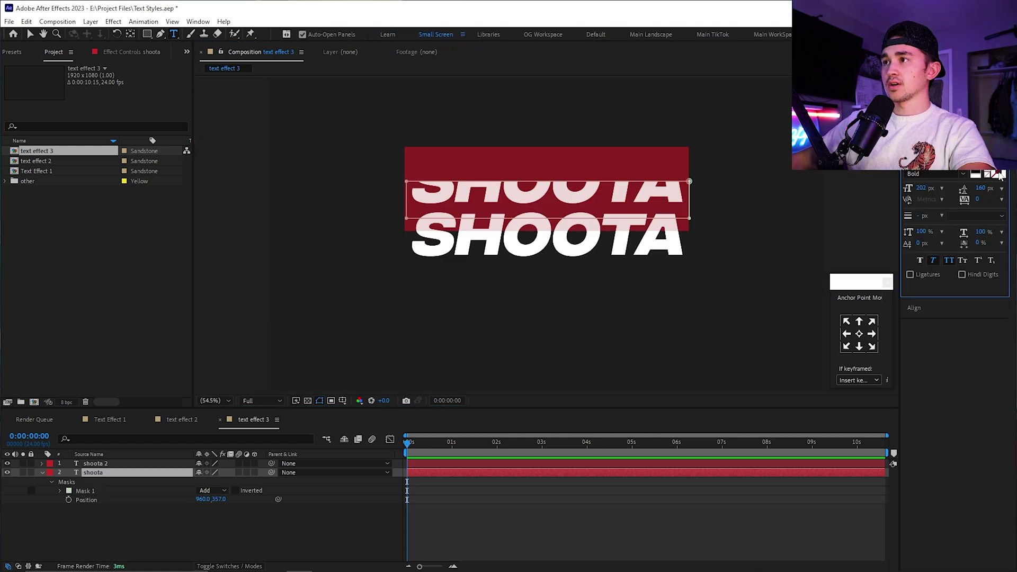
Turn the masked SHOOTA copy into an outline with a white 4 px stroke and no fill
click(1000, 176)
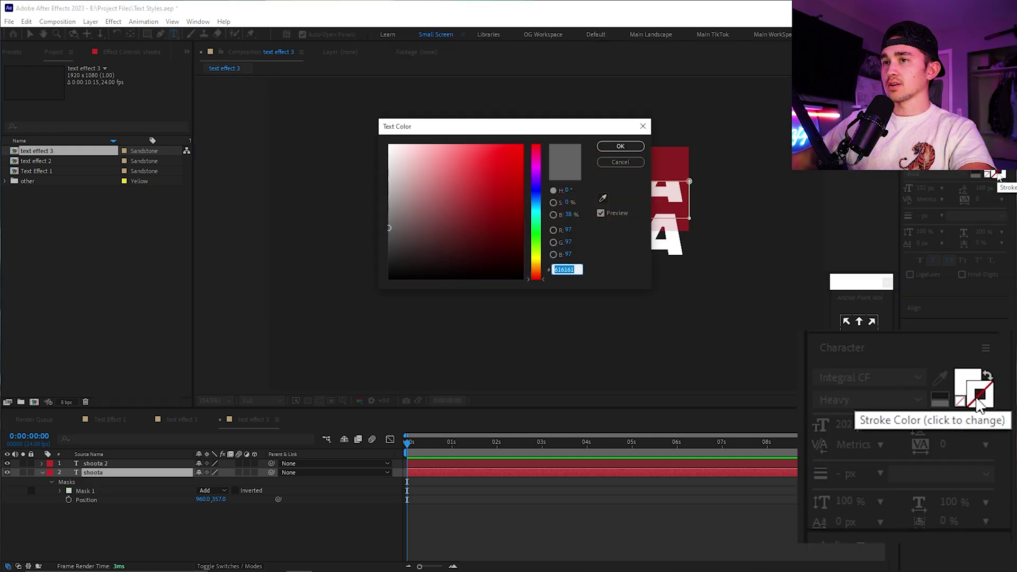
click(621, 146)
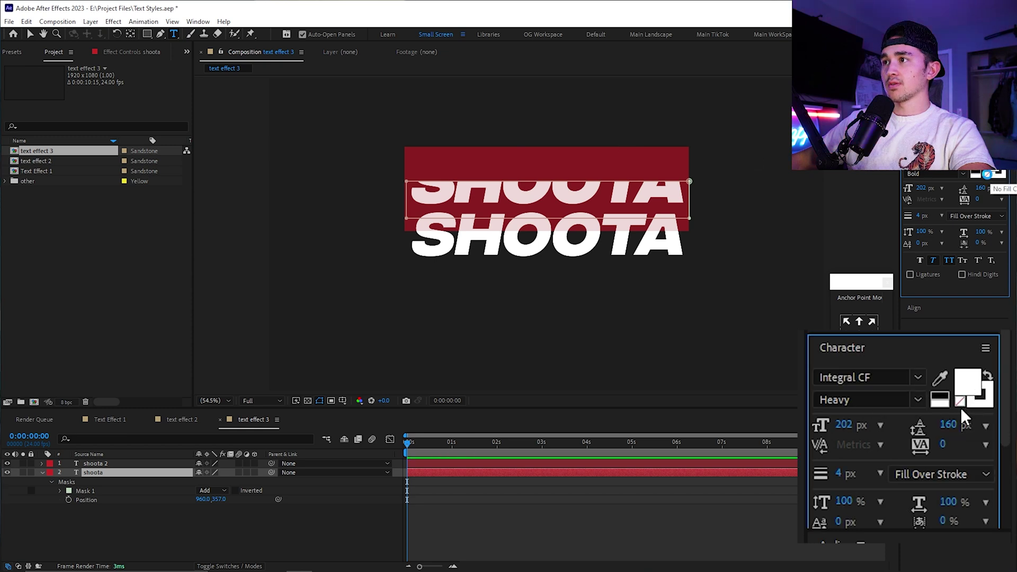
click(988, 177)
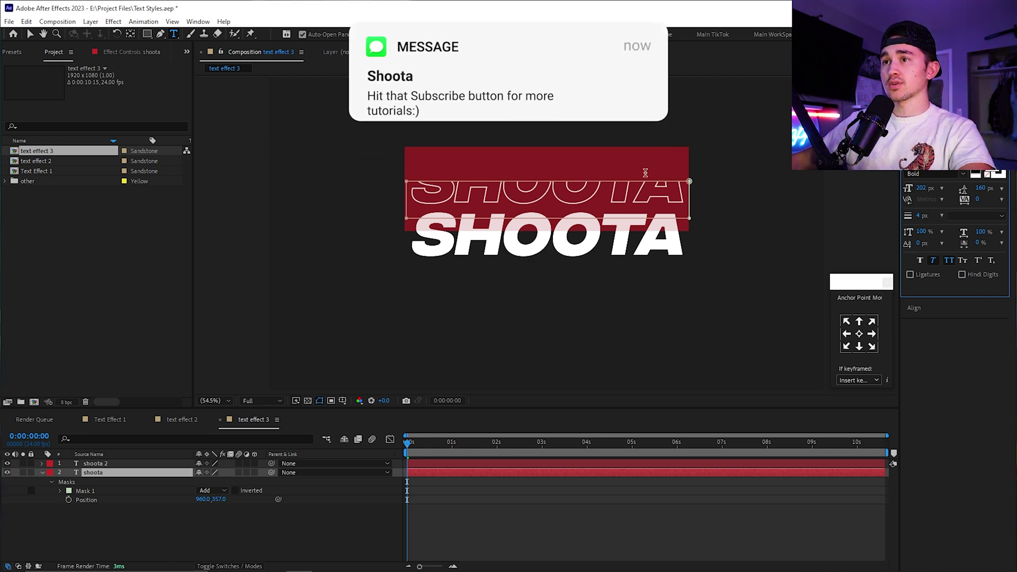
Feather the outlined text's mask by 19 pixels
click(116, 476)
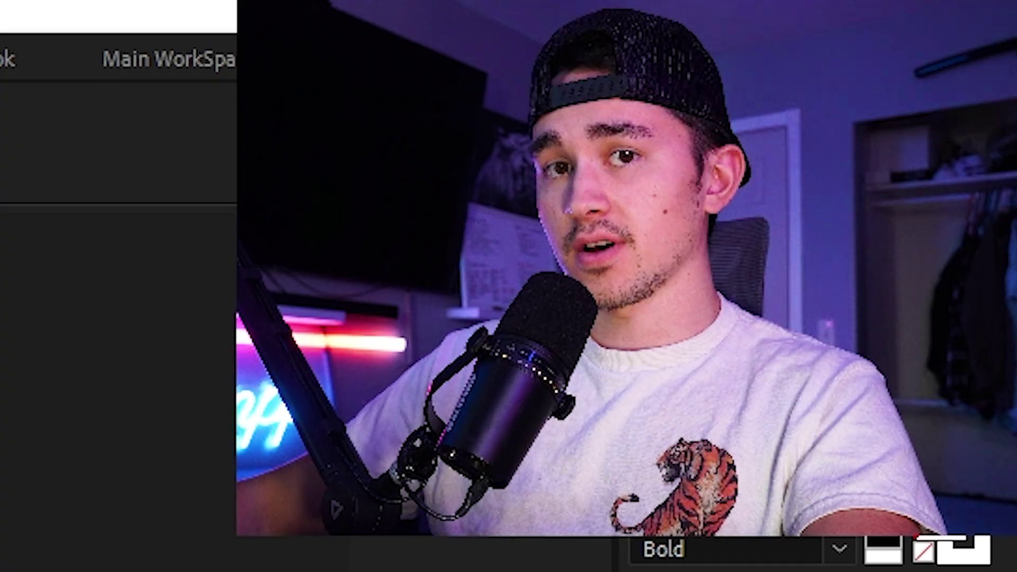
key(f)
click(218, 491)
text(19)
key(Return)
key(v)
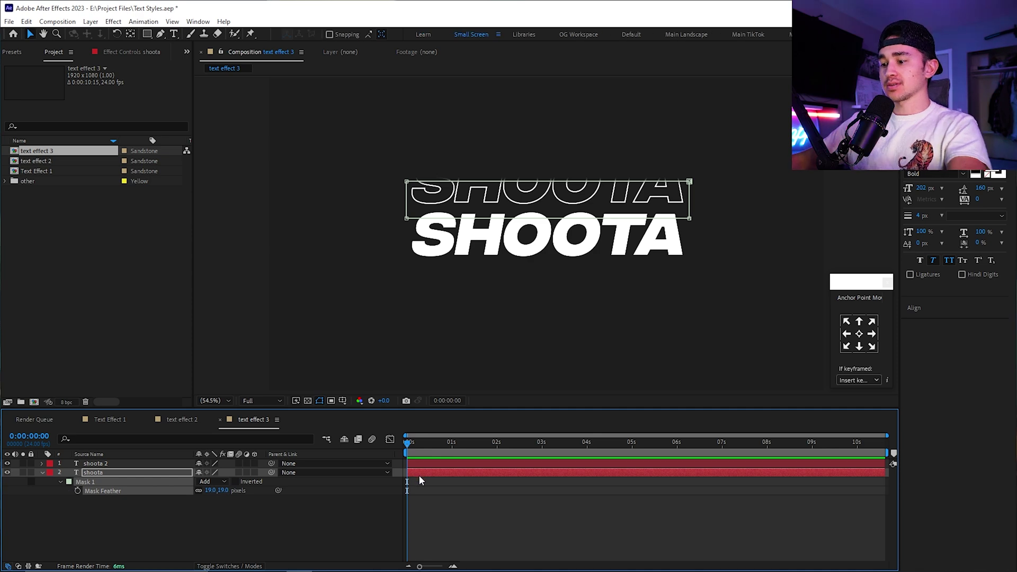
Move the outlined SHOOTA copy just below the solid text, at a vertical position of 627
key(p)
drag(219, 481, 395, 451)
key(slash)
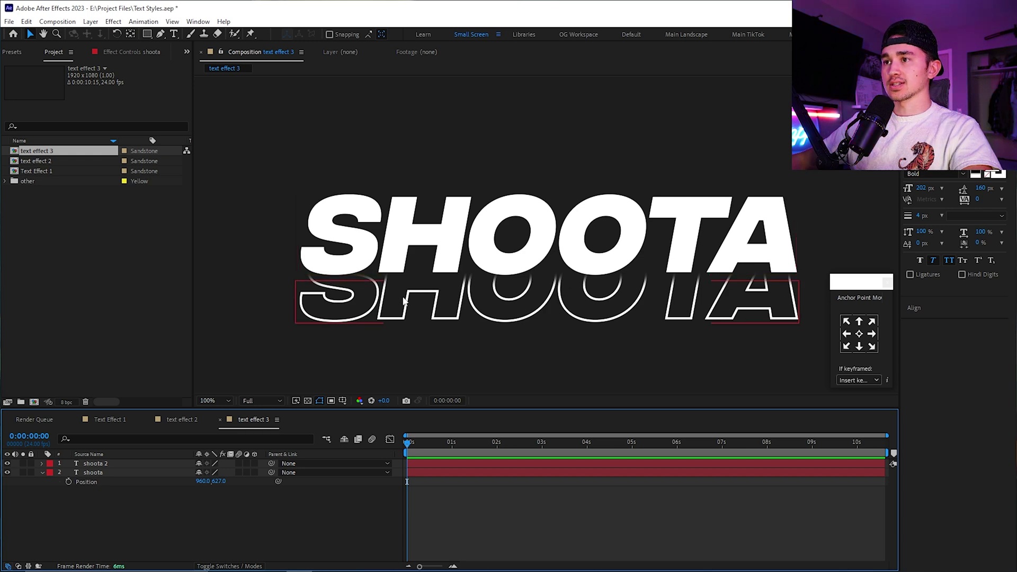
click(758, 289)
key(comma)
key(comma)
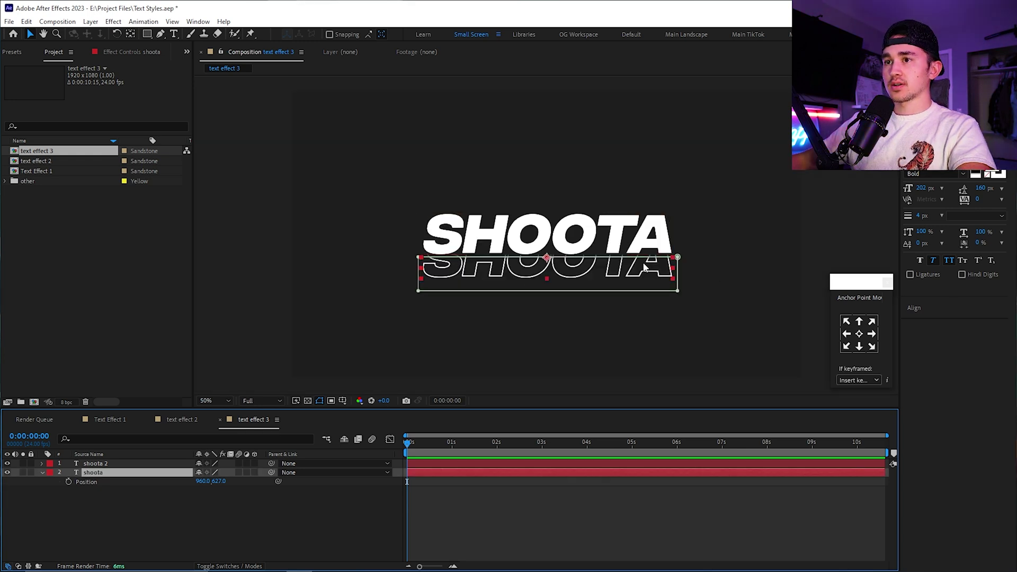
Find the CC RepeTile effect and apply it to the outlined text layer
click(12, 51)
click(11, 68)
text(rep)
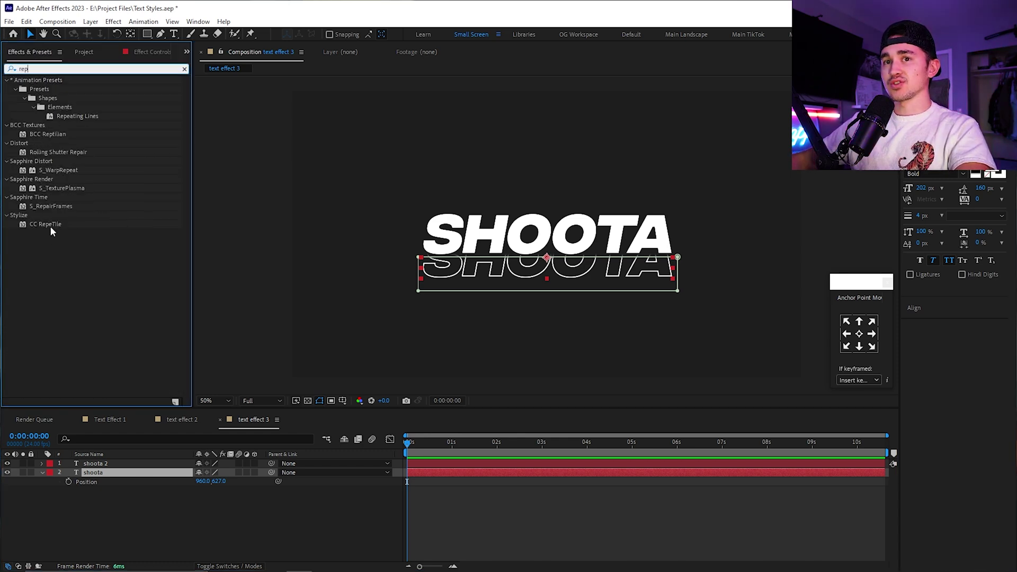
drag(46, 225, 415, 472)
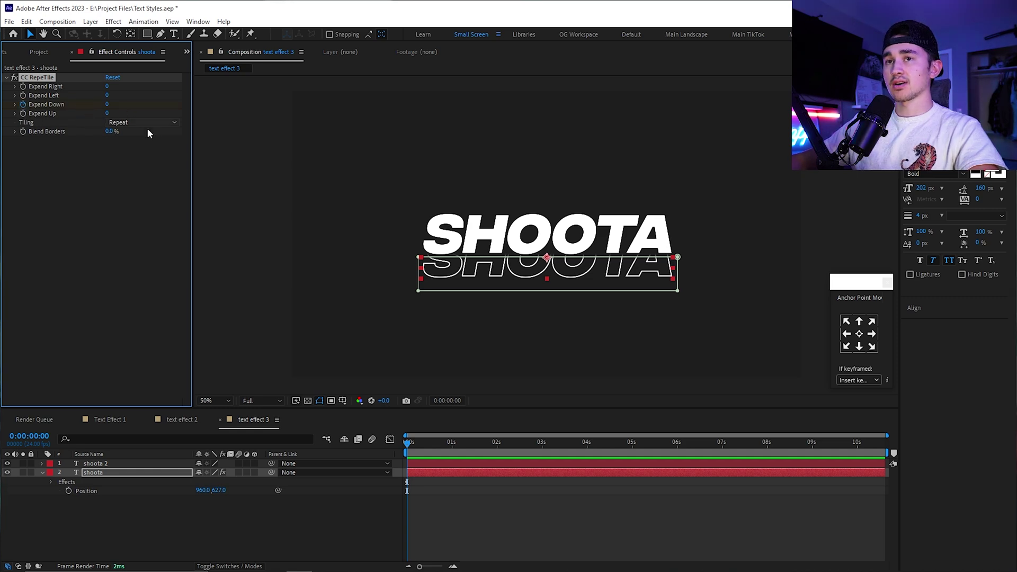
Keyframe CC RepeTile's Expand Down to 425 at one second and preview the repeating outlines from the first frame
key(u)
key(equal)
key(equal)
drag(477, 441, 615, 440)
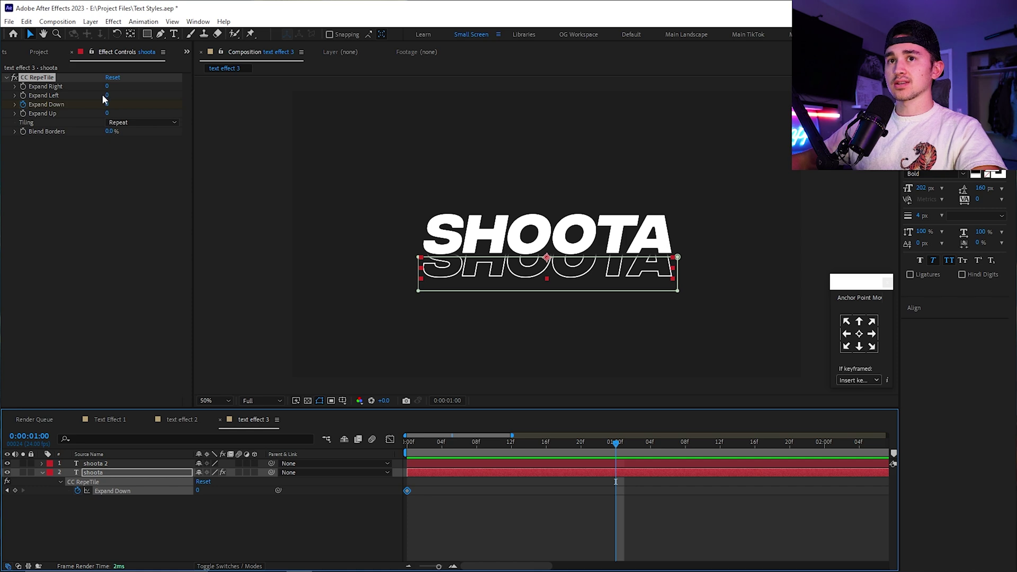
click(108, 103)
text(4)
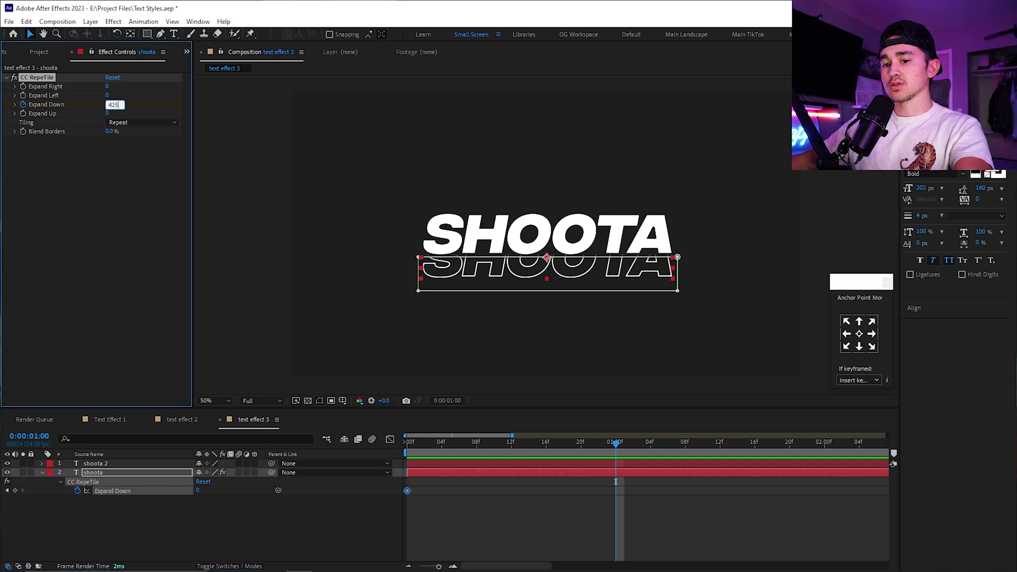
text(25)
key(Return)
click(408, 443)
key(space)
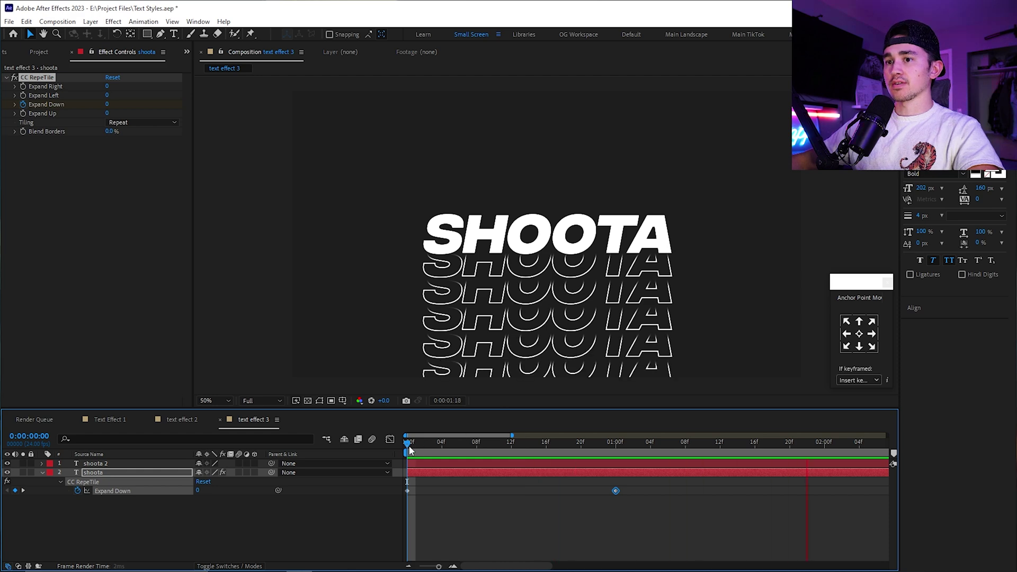
Stop the preview and apply Easy Ease to both Expand Down keyframes of the outlined text layer
key(space)
click(386, 494)
key(F9)
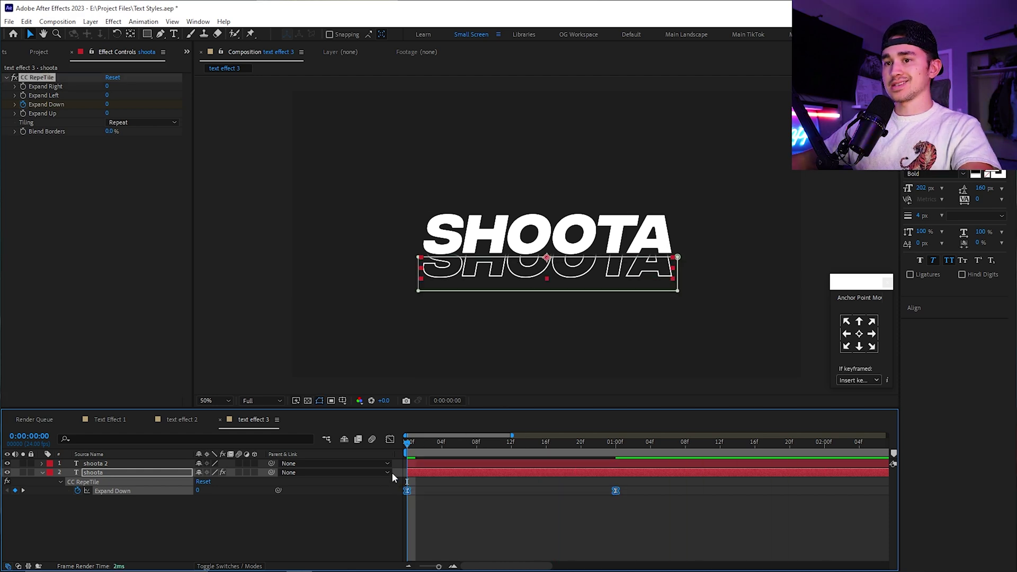
Reshape the Expand Down value graph for a fast start and a long, gradual slowdown into the last keyframe
click(389, 440)
right_click(469, 518)
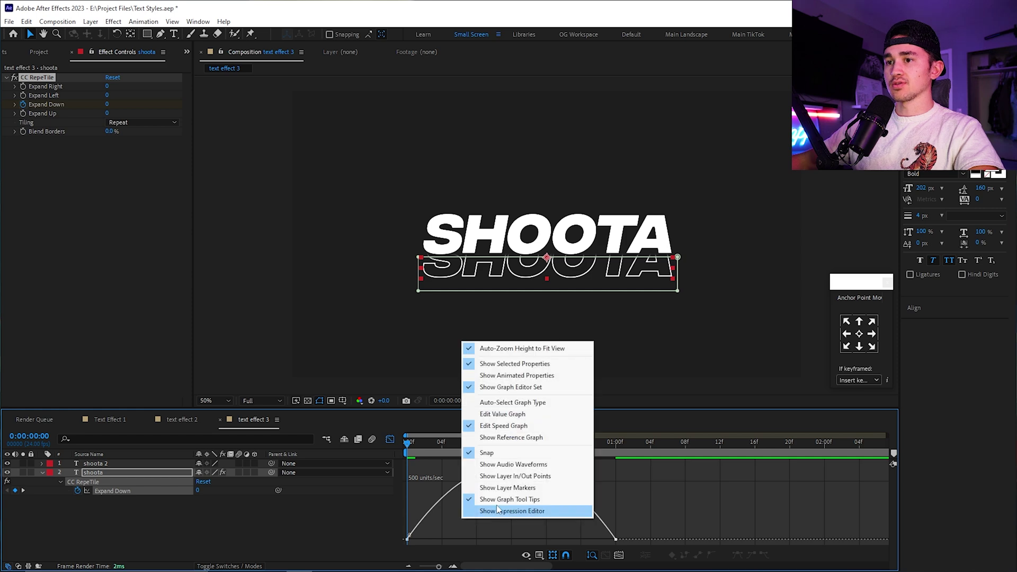
click(498, 413)
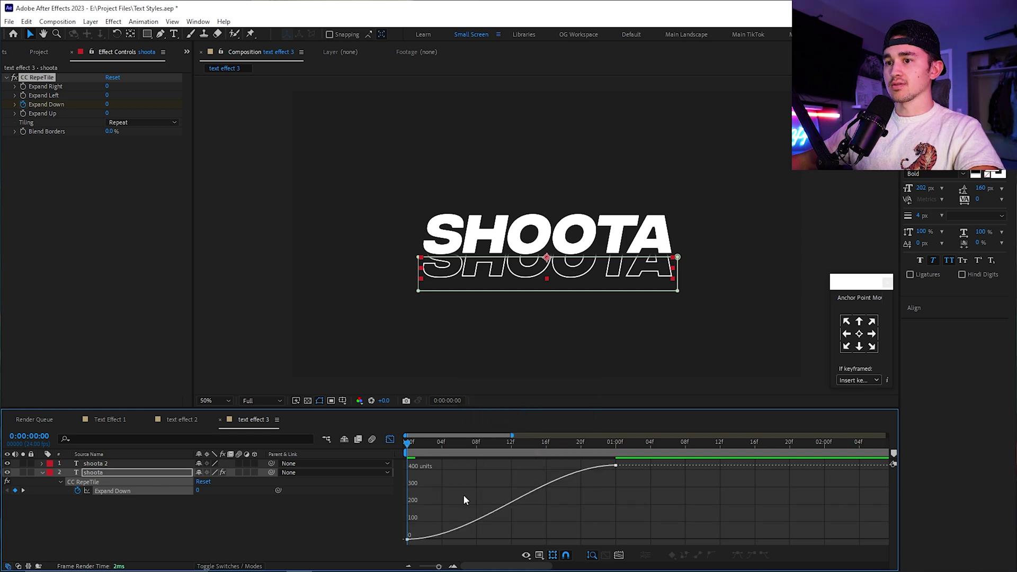
click(407, 539)
drag(477, 540, 381, 542)
drag(546, 466, 384, 465)
key(shift+F3)
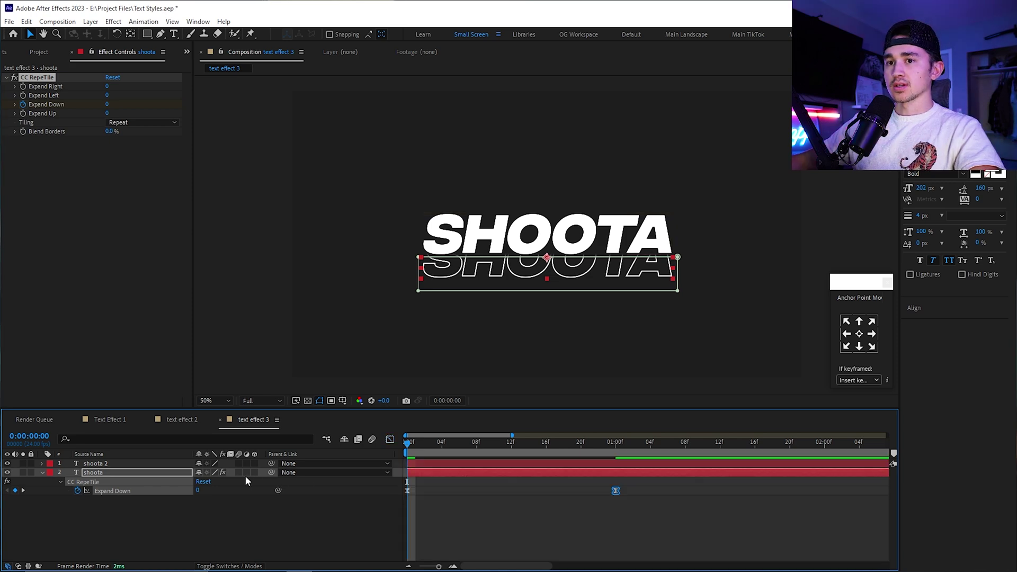
Enable motion blur on the outlined text layer and pre-compose it as shoota Comp 2 with all attributes moved
click(239, 472)
click(420, 473)
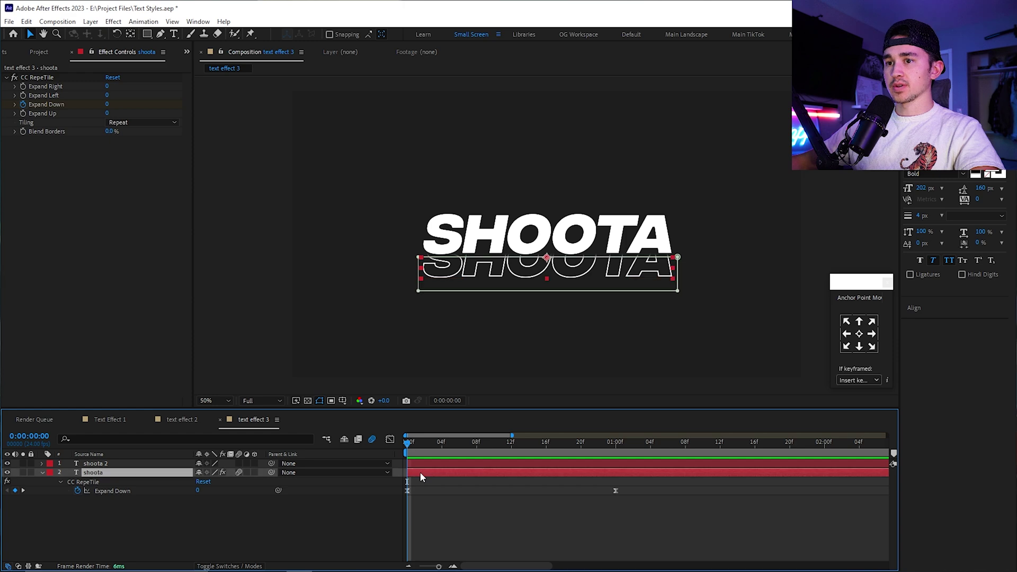
right_click(421, 472)
click(439, 391)
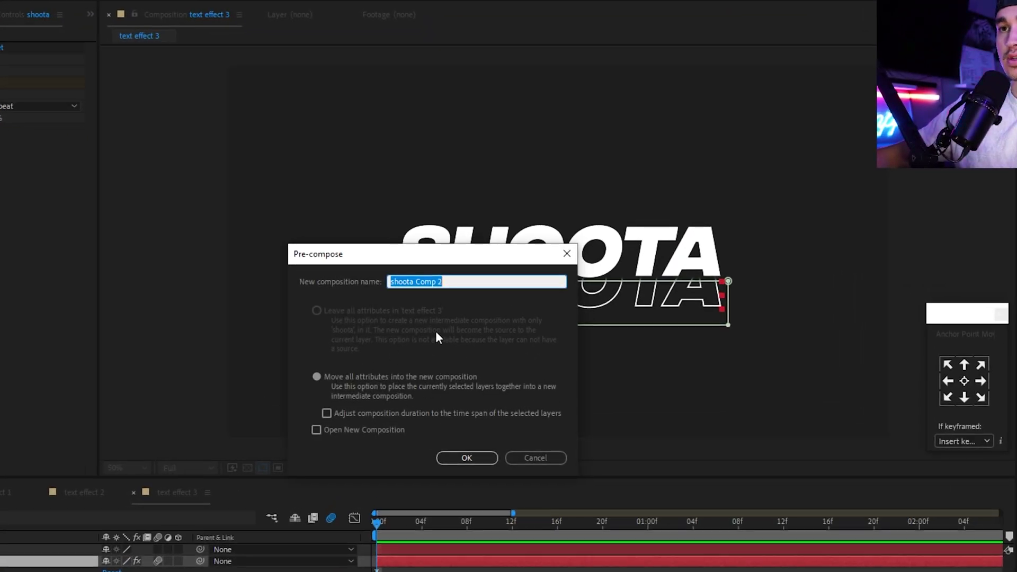
click(466, 458)
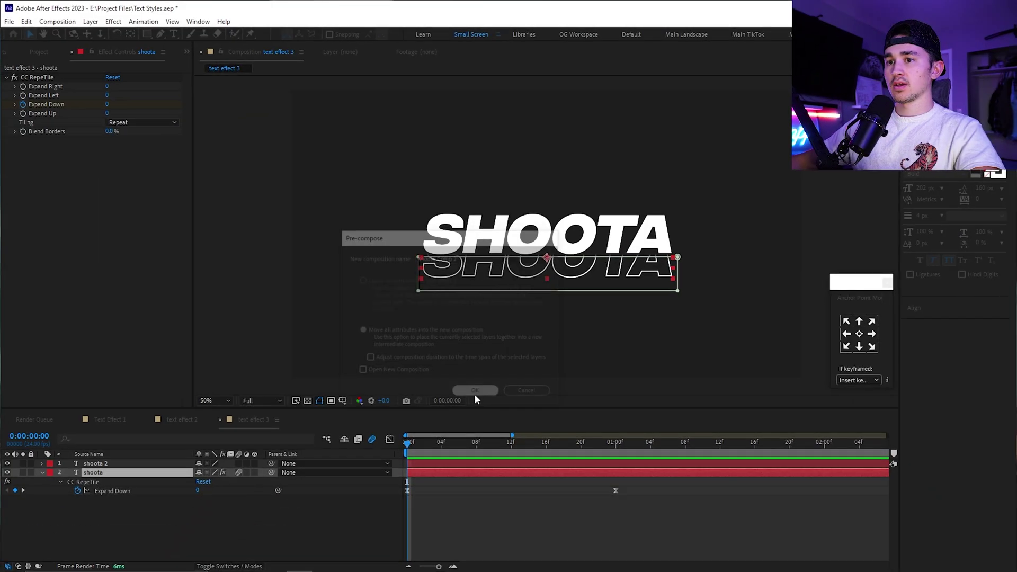
Open shoota Comp 2 and add an adjustment layer above the outlined text
double_click(403, 549)
right_click(428, 503)
mouse_move(447, 375)
click(588, 461)
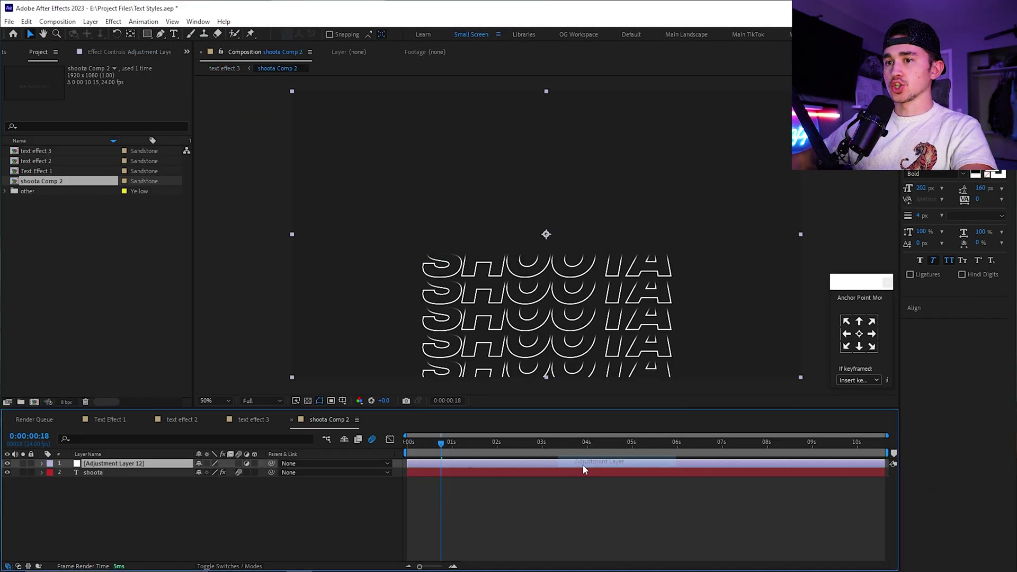
Find the Gradient Ramp effect and apply it to the new adjustment layer
click(5, 51)
click(8, 69)
text(gradient)
drag(61, 229, 428, 468)
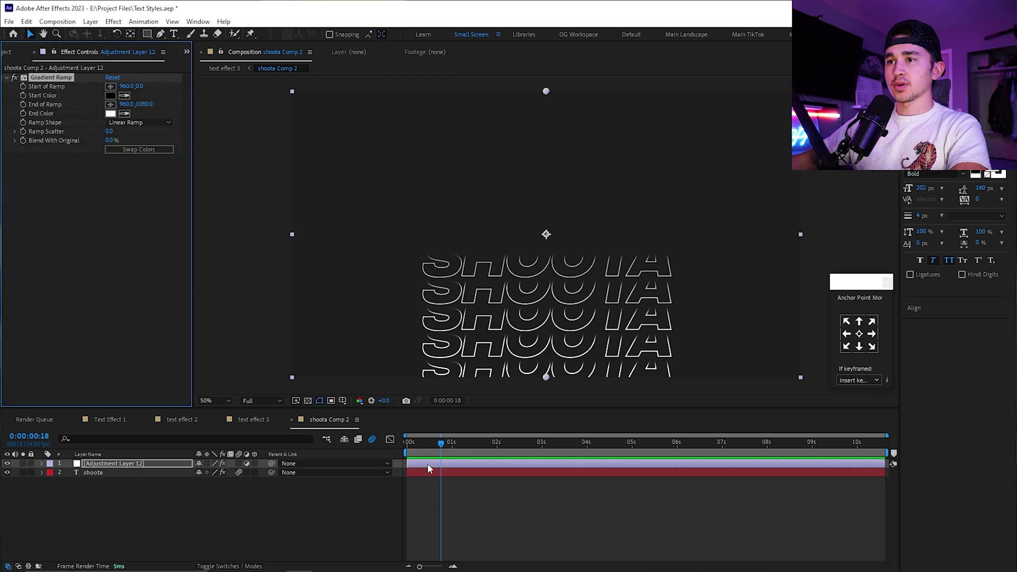
Set the Gradient Ramp's start color to white
click(110, 95)
drag(466, 167, 389, 145)
click(617, 146)
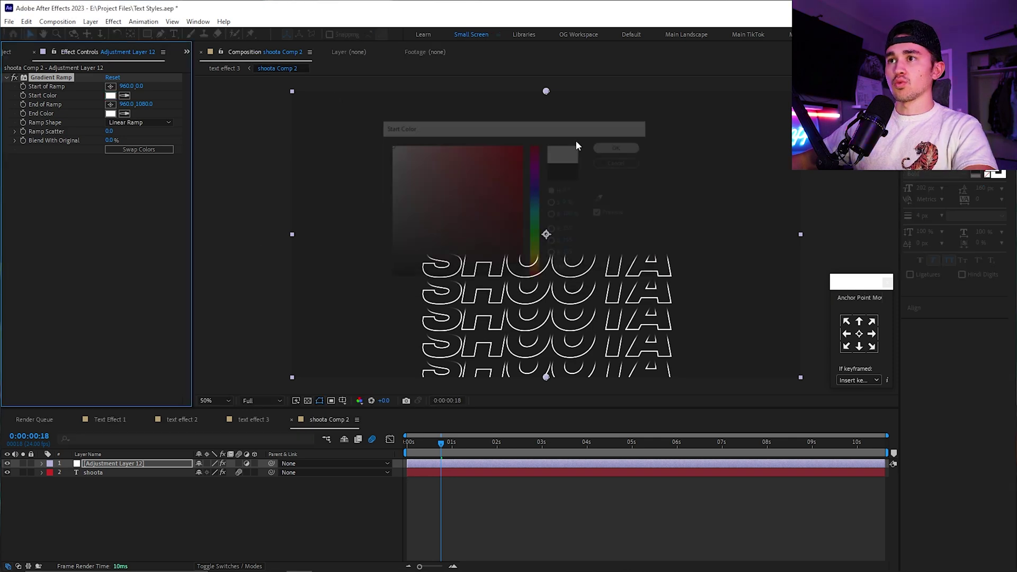
Set the ramp's end color to bright blue, with the ramp starting at 960, 681 and ending at 960, 1253
click(111, 113)
drag(437, 221, 390, 279)
click(538, 208)
drag(470, 215, 545, 122)
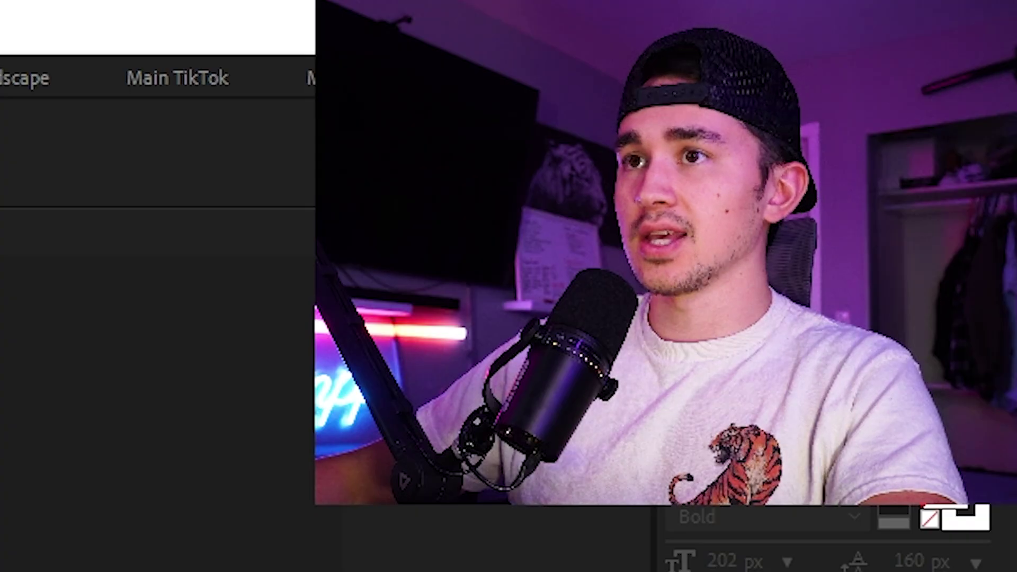
click(617, 147)
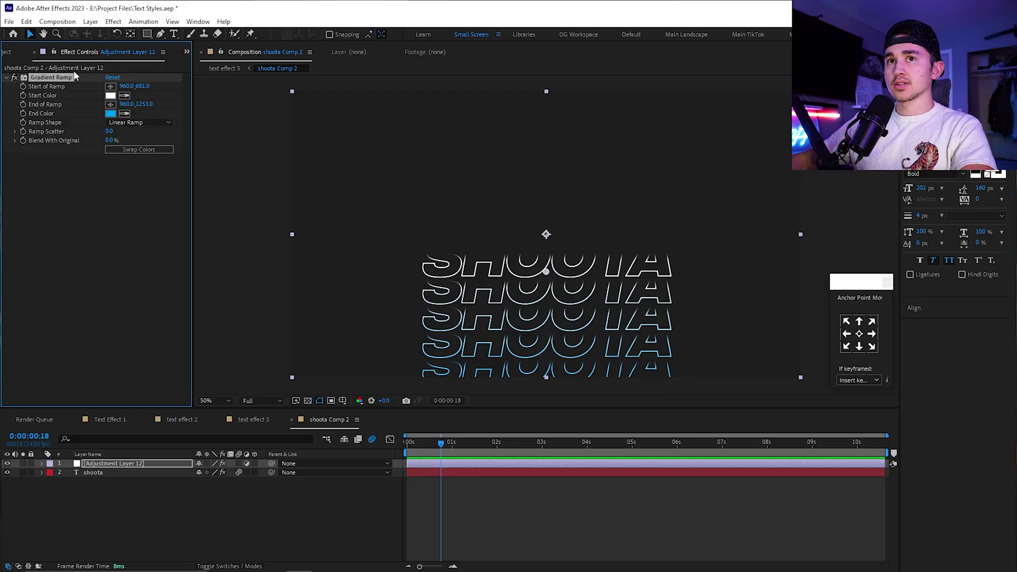
Apply Deep Glow to the adjustment layer and return to the text effect 3 composition
click(15, 53)
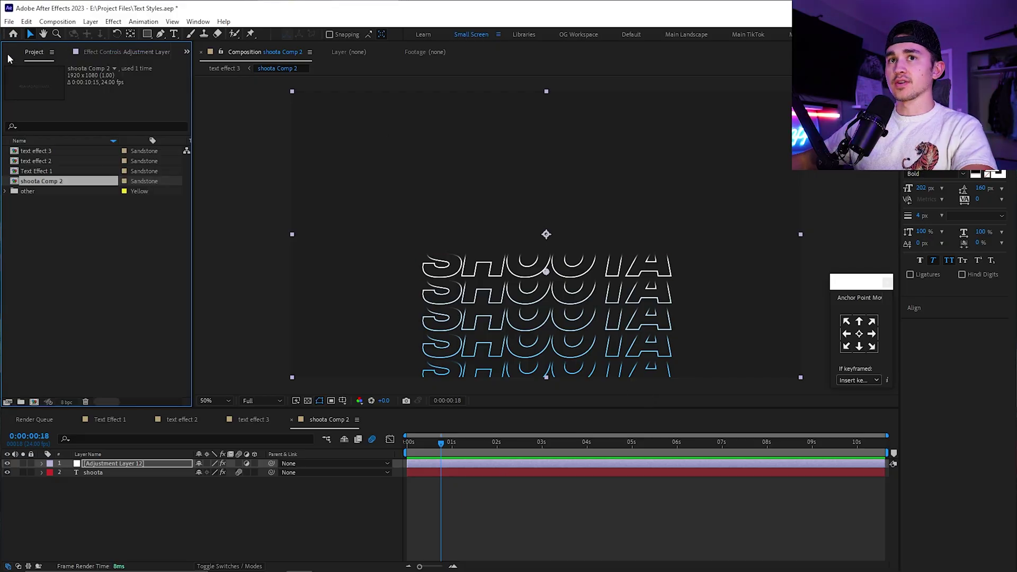
drag(53, 134, 313, 148)
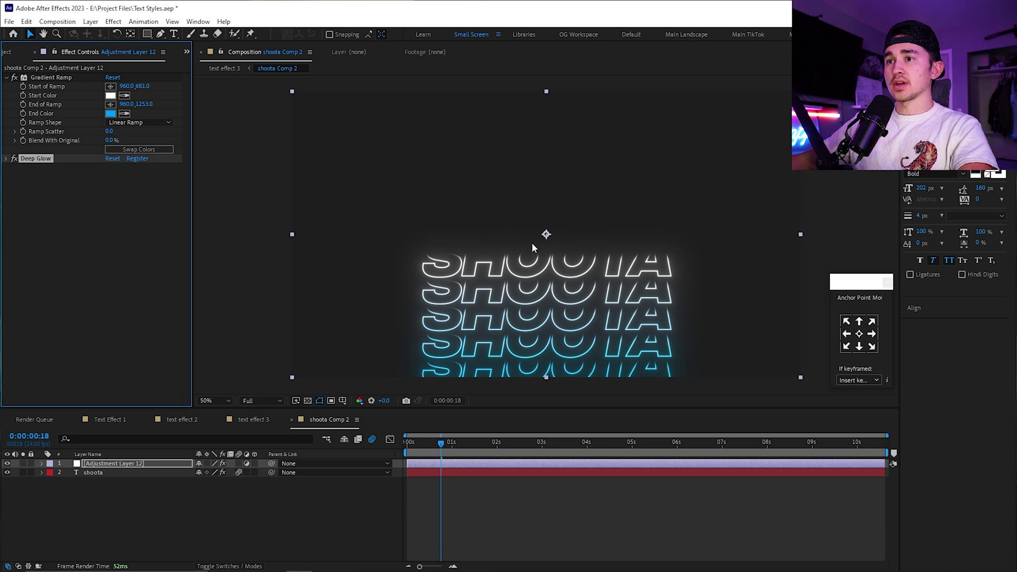
click(253, 420)
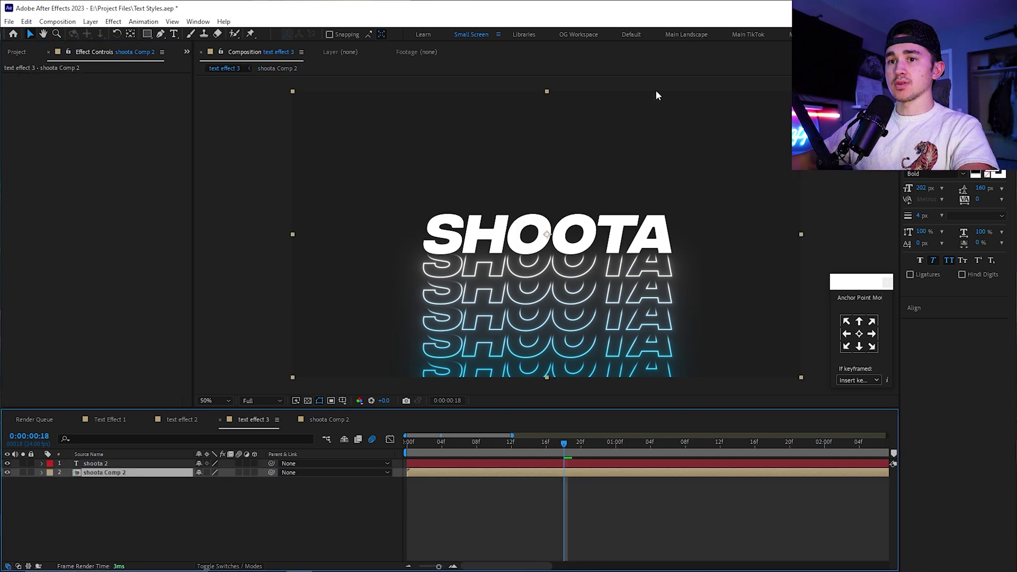
Hide the shoota Comp 2 layer and keyframe the solid text's Scale at 5% on the first frame
click(449, 464)
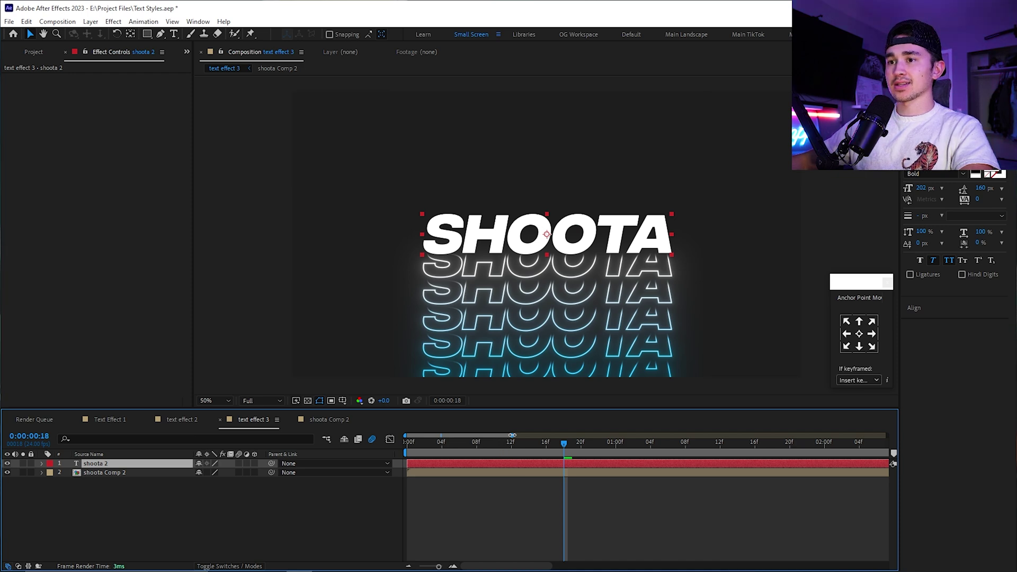
drag(512, 435, 456, 435)
key(Home)
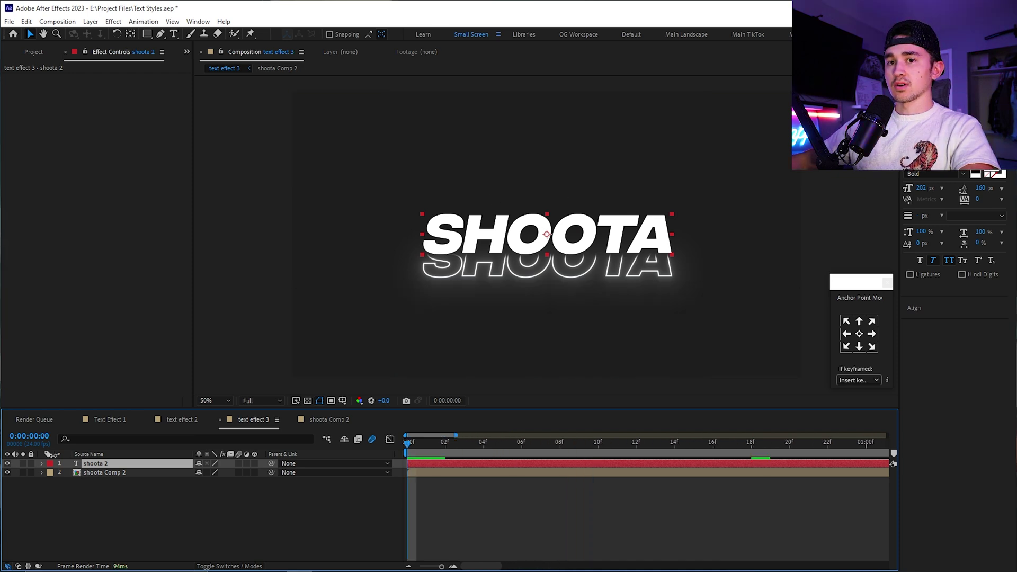
click(8, 473)
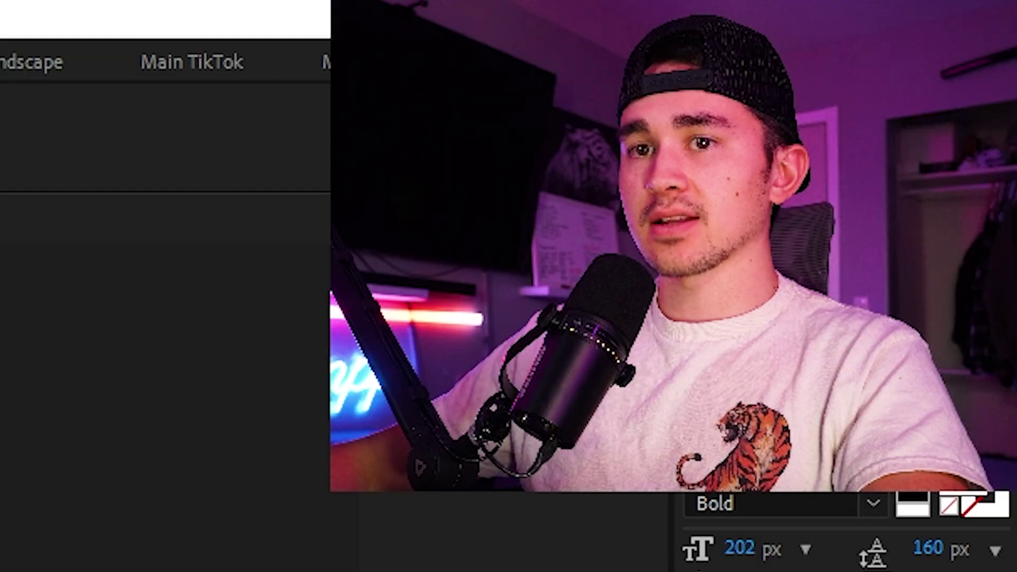
key(s)
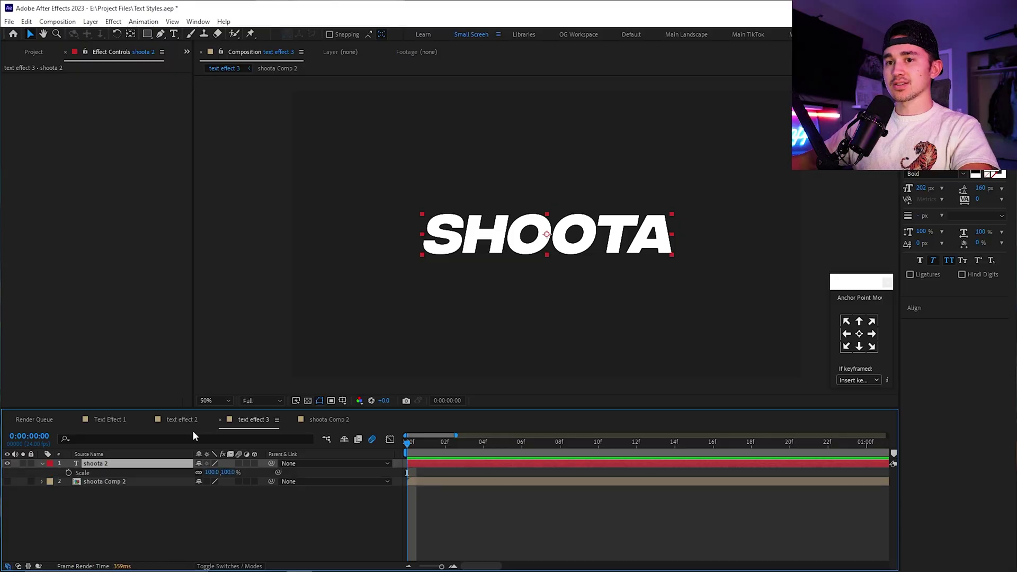
click(68, 472)
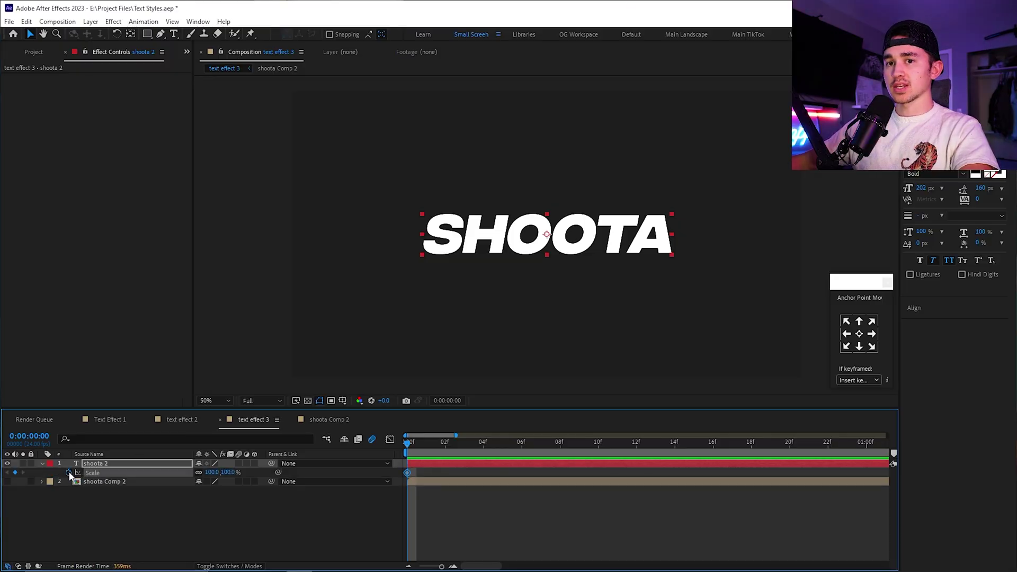
click(229, 472)
key(Return)
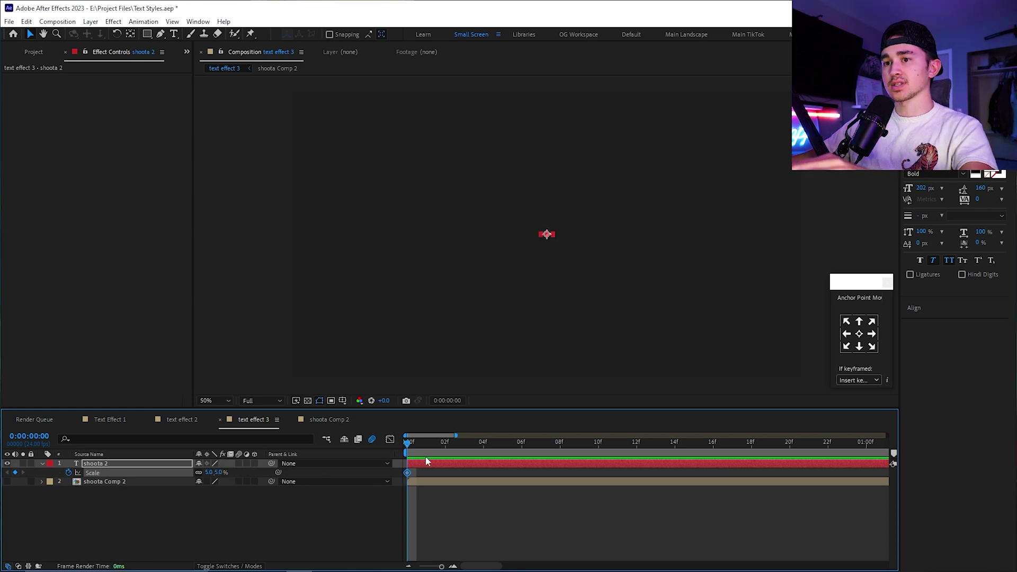
Add a Scale keyframe of 125% for the solid text at frame 18
key(minus)
drag(442, 443, 558, 442)
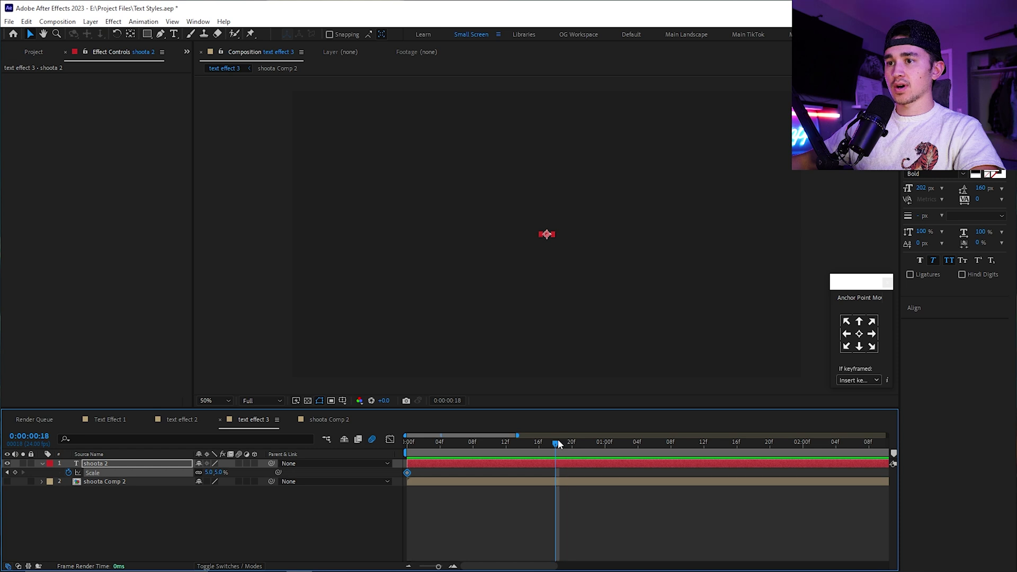
click(220, 472)
text(12)
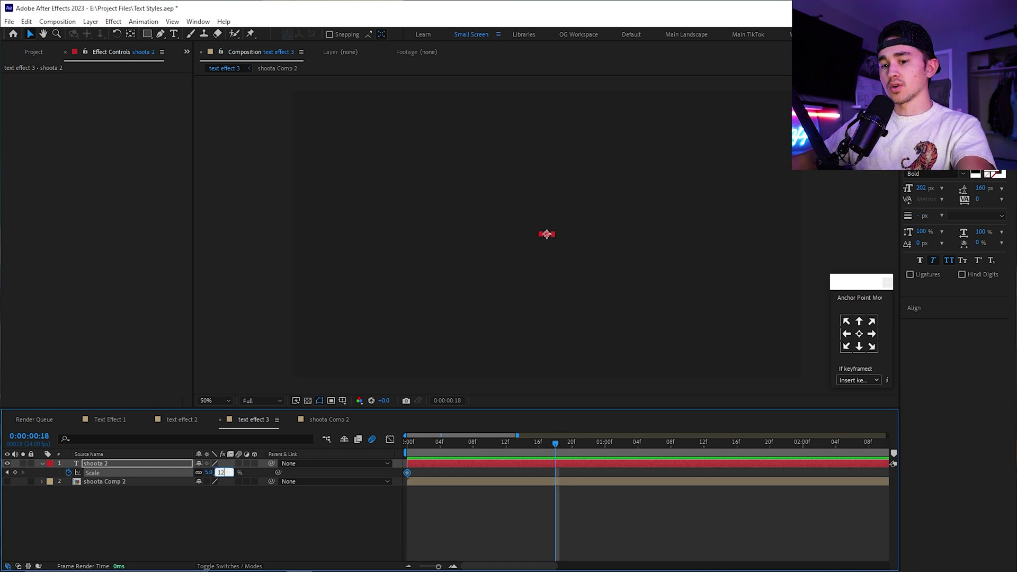
text(5)
key(Return)
Keyframe the solid text's Scale at 100% at 0:00:01:02 and apply Easy Ease to all three Scale keyframes
drag(555, 443, 621, 444)
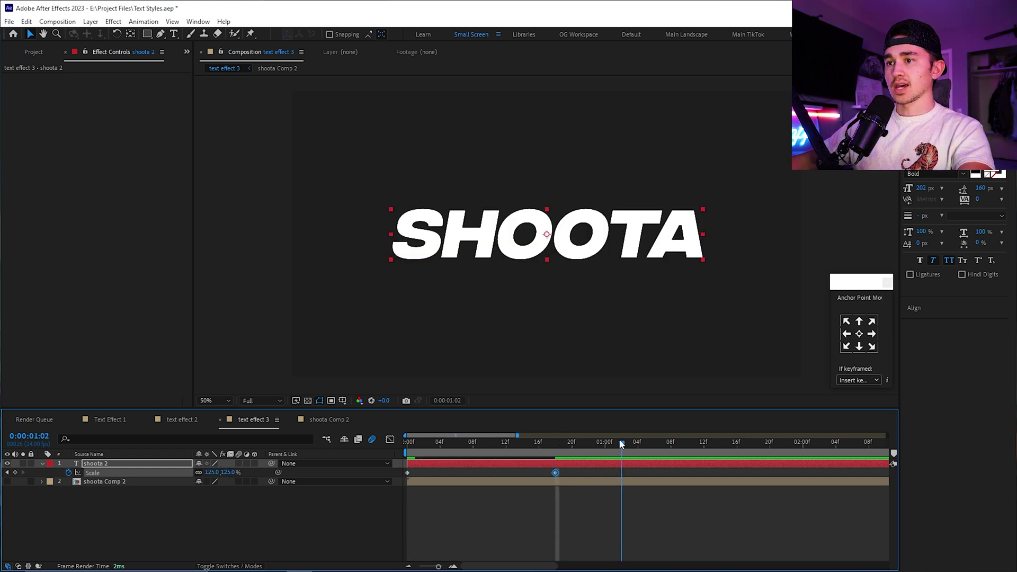
text(100)
key(Return)
drag(630, 468, 403, 480)
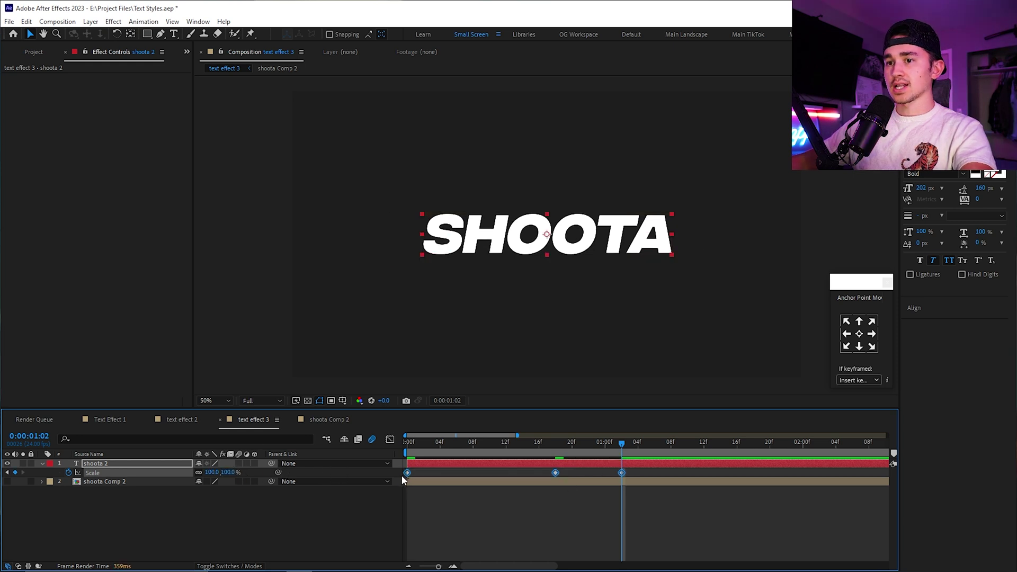
key(F9)
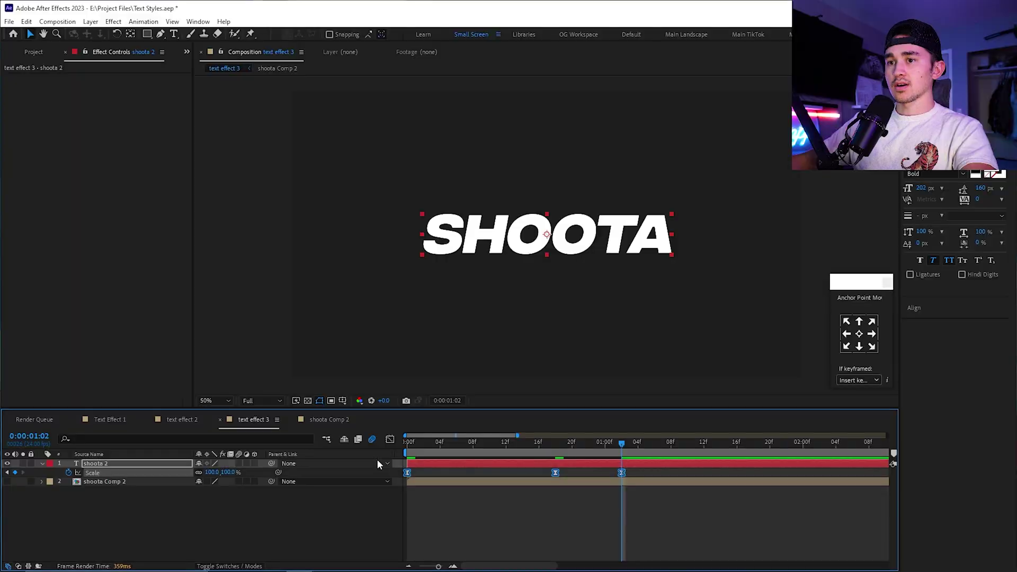
Reshape the Scale speed graph with a sharp peak at the start and a second sharp peak midway between the last two keyframes
click(389, 440)
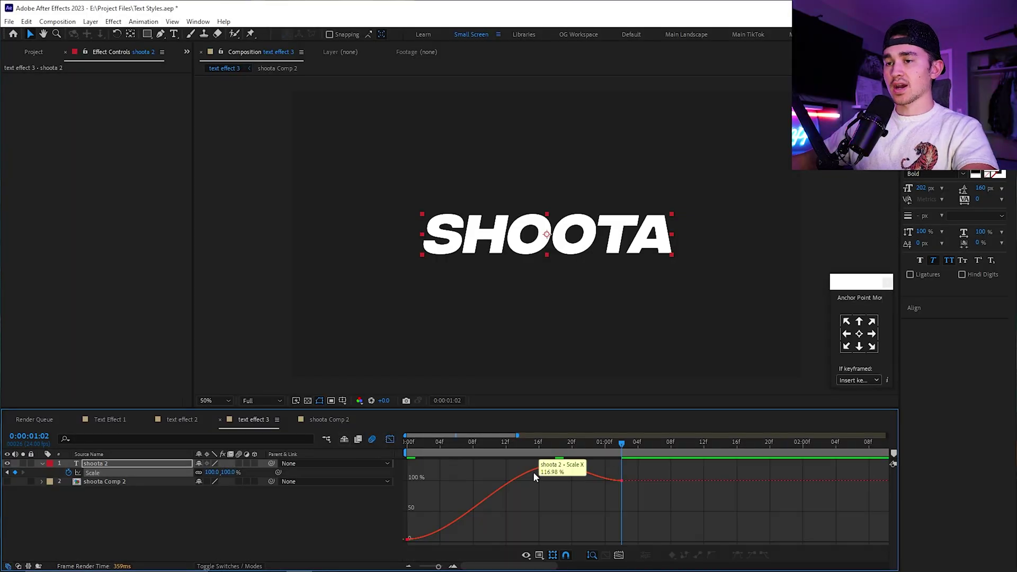
right_click(492, 516)
click(533, 423)
mouse_move(408, 517)
drag(432, 517, 401, 517)
drag(531, 515, 462, 517)
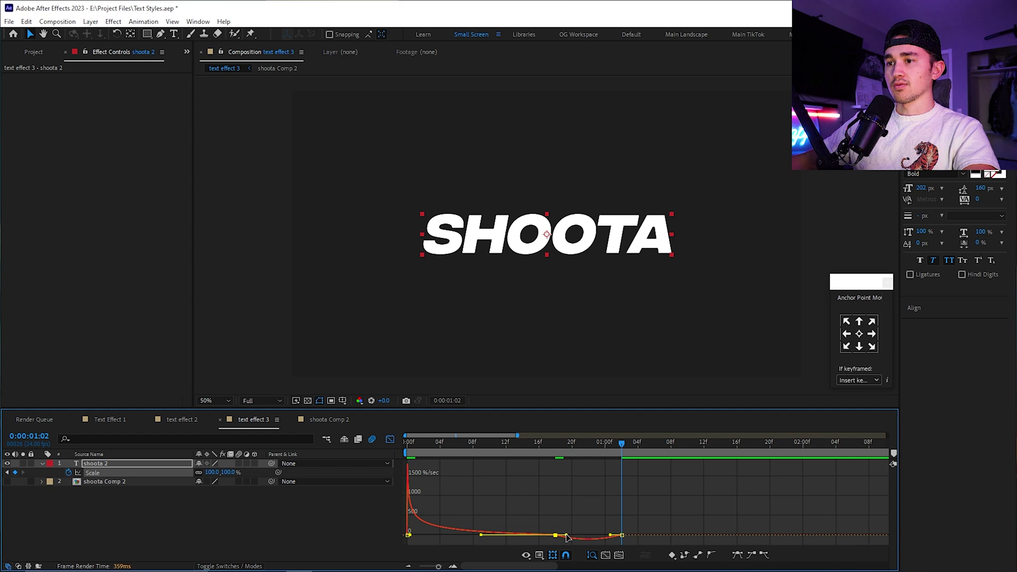
mouse_move(567, 536)
mouse_down()
mouse_move(602, 531)
mouse_move(585, 532)
mouse_up()
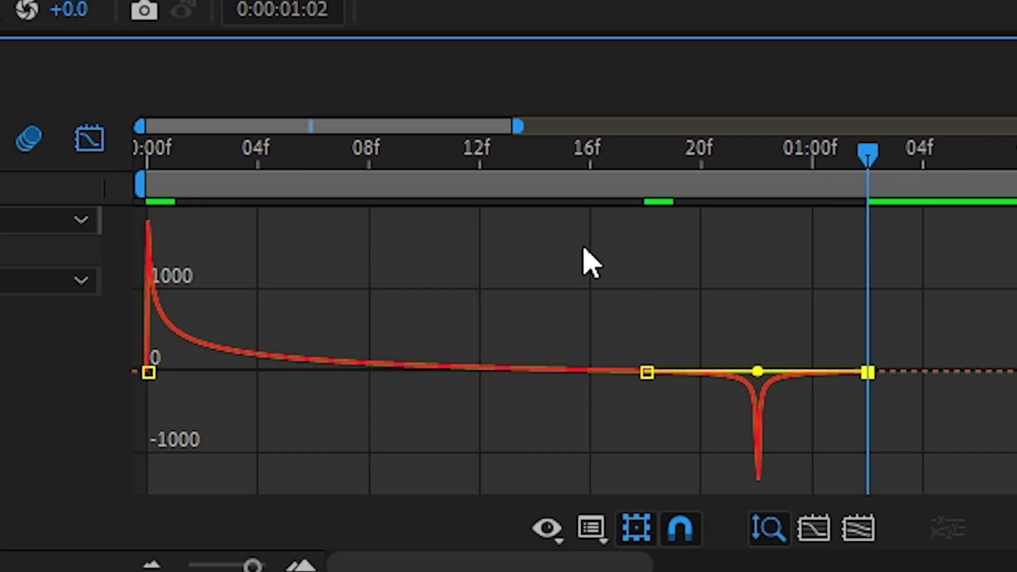
key(shift+F3)
Turn on motion blur for the solid text, preview its scale animation from the start, and stop at frame 18
key(Home)
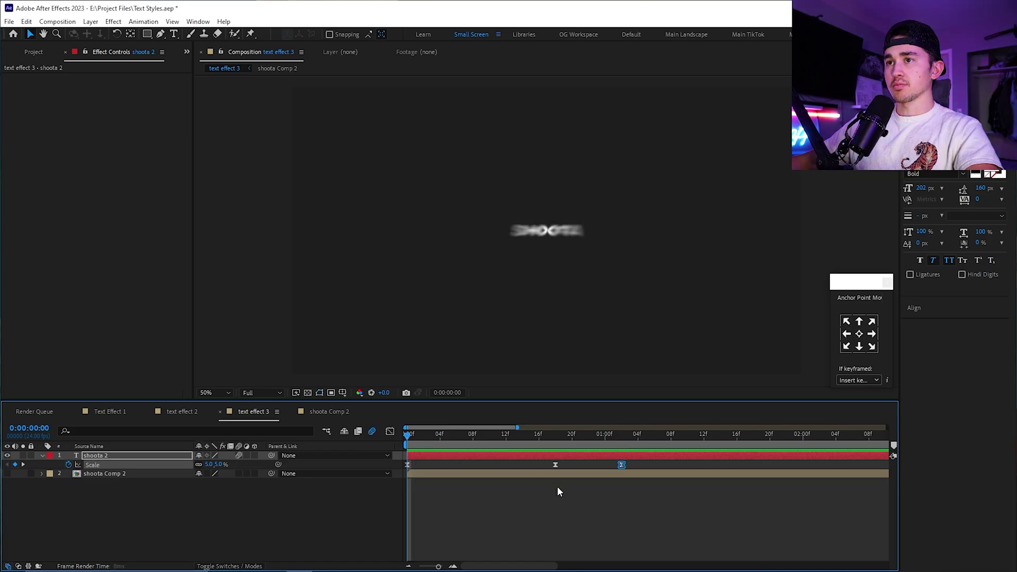
key(space)
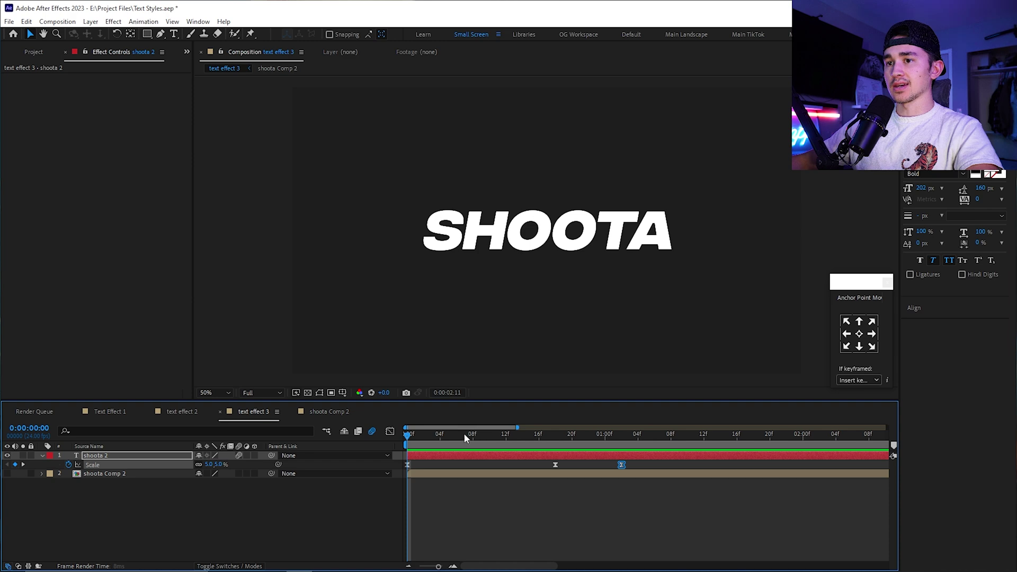
click(506, 432)
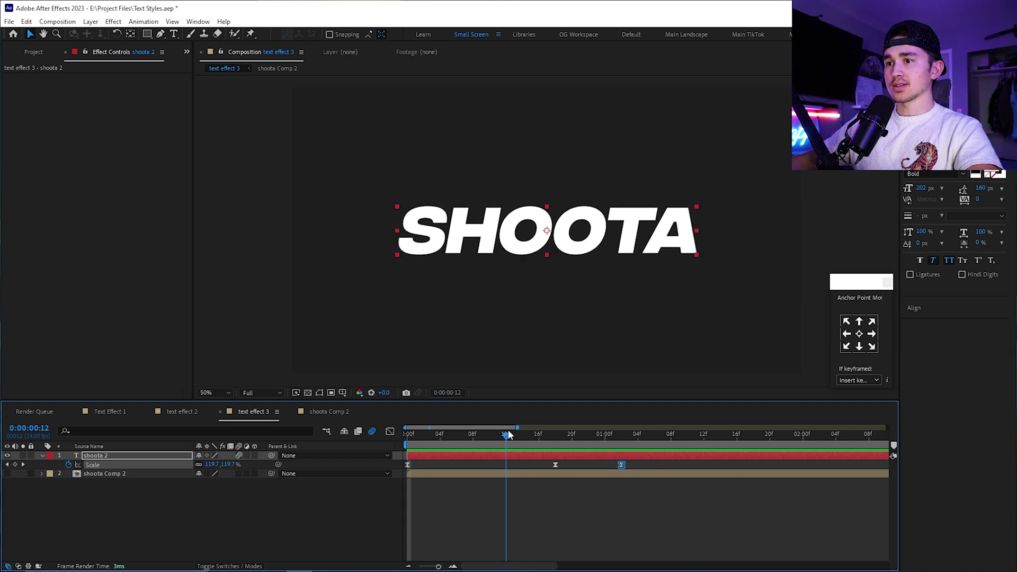
drag(519, 439, 555, 435)
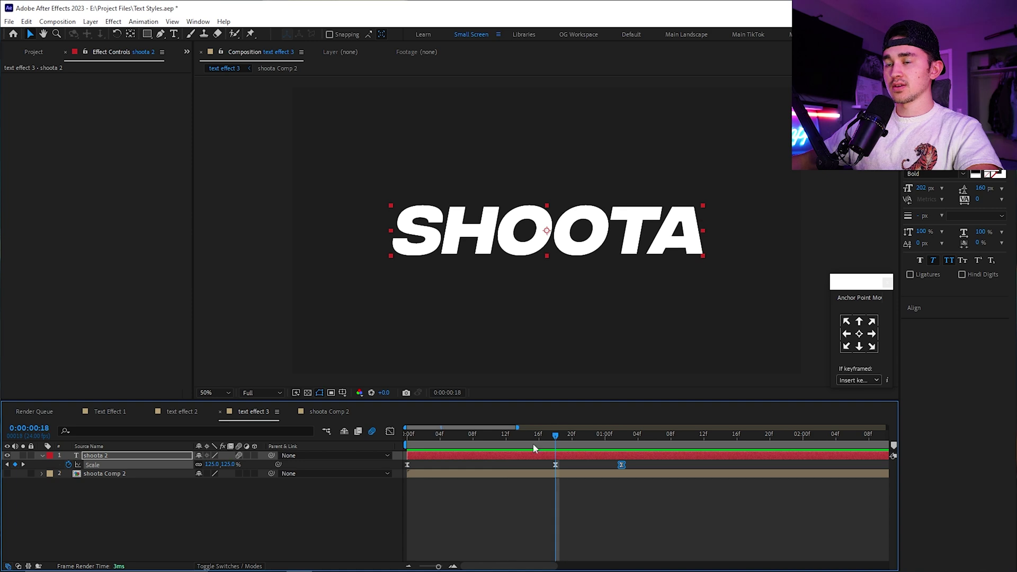
Show the shoota Comp 2 layer again and delay its start to about frame 22
click(432, 476)
click(7, 473)
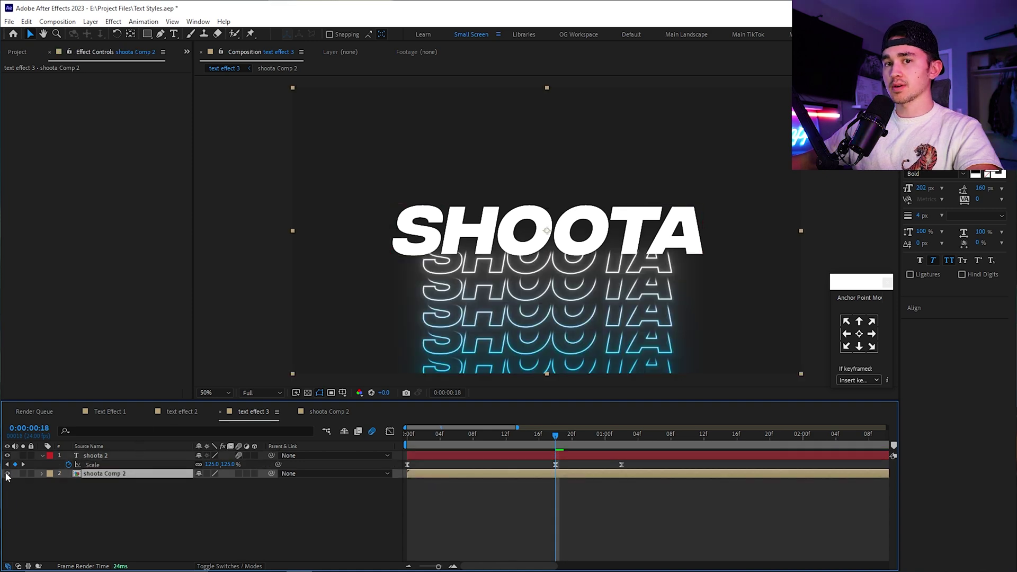
drag(517, 475, 590, 475)
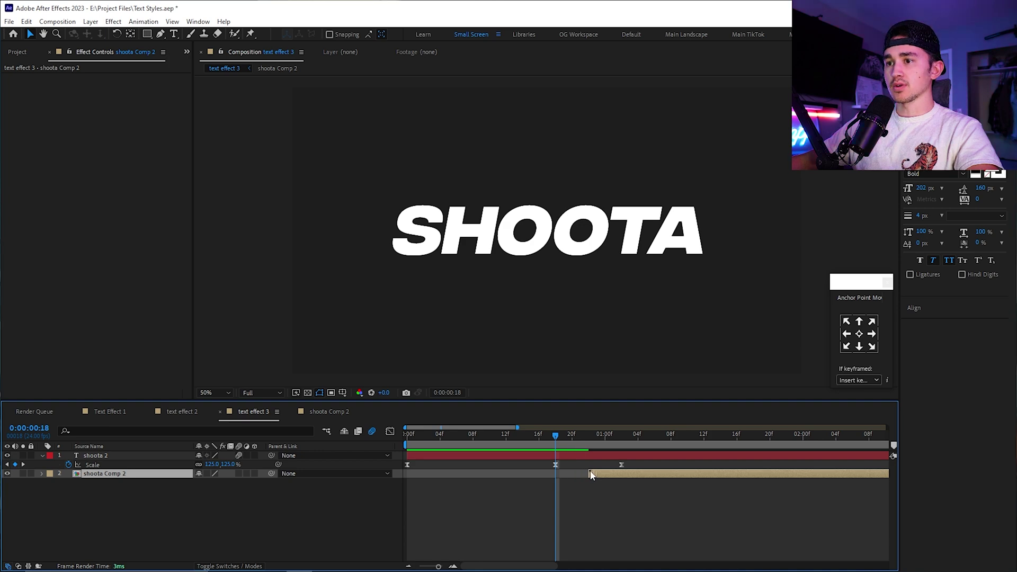
Start the shoota Comp 2 layer at frame 21 and preview the combined text animation from the beginning
scroll(551, 441, right, 2)
drag(522, 438, 396, 440)
key(space)
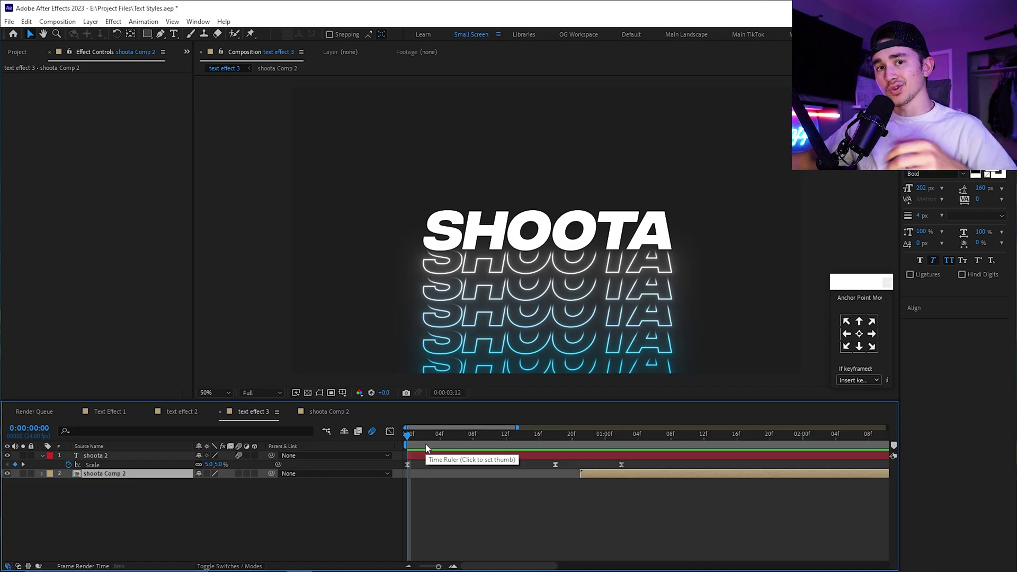
drag(426, 441, 538, 439)
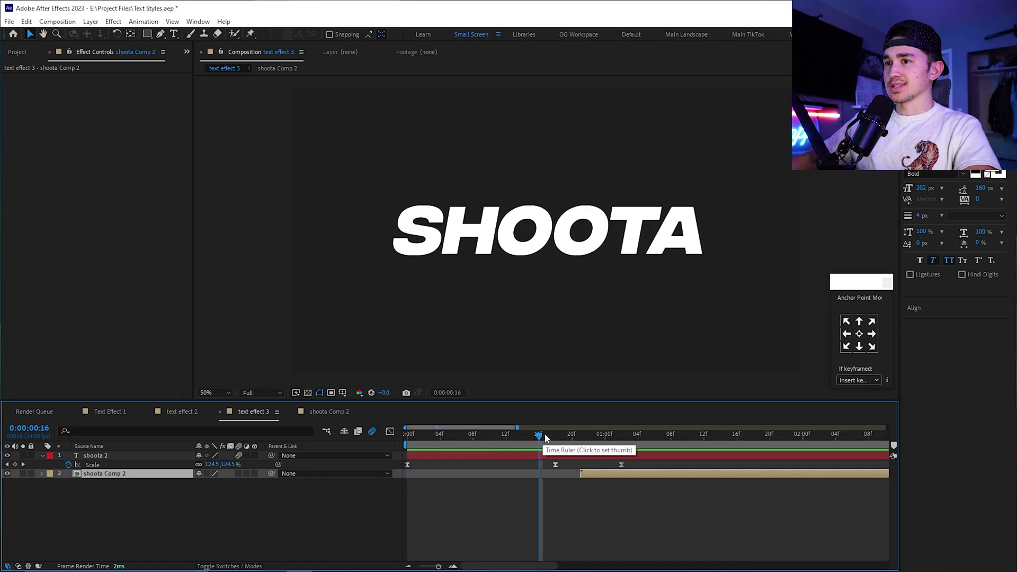
Move the outline text's end keyframe earlier inside shoota Comp 2 and replay the animation in text effect 3
double_click(599, 473)
drag(417, 432, 395, 438)
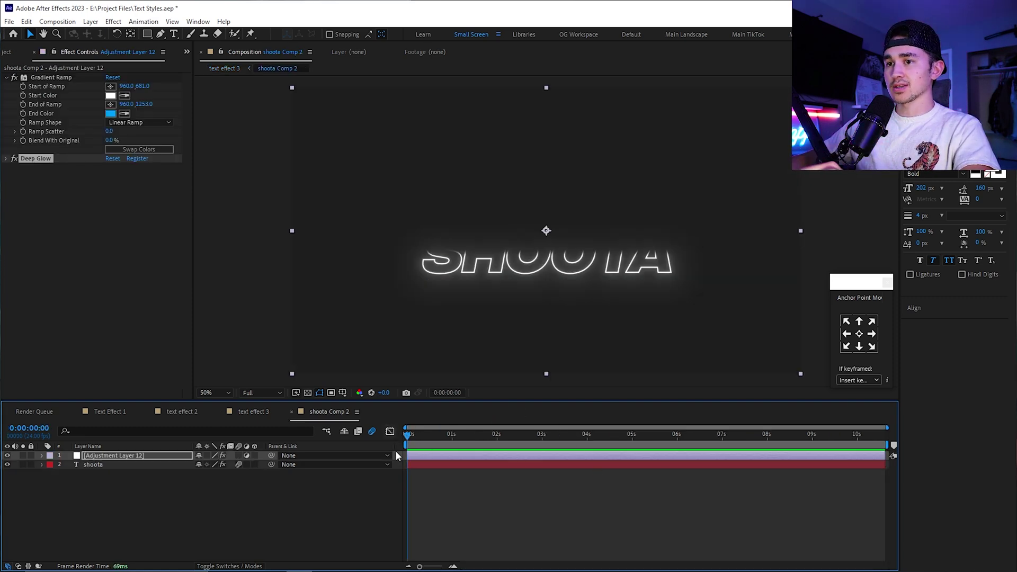
click(415, 465)
key(u)
key(equal)
drag(602, 482, 513, 483)
click(230, 413)
key(space)
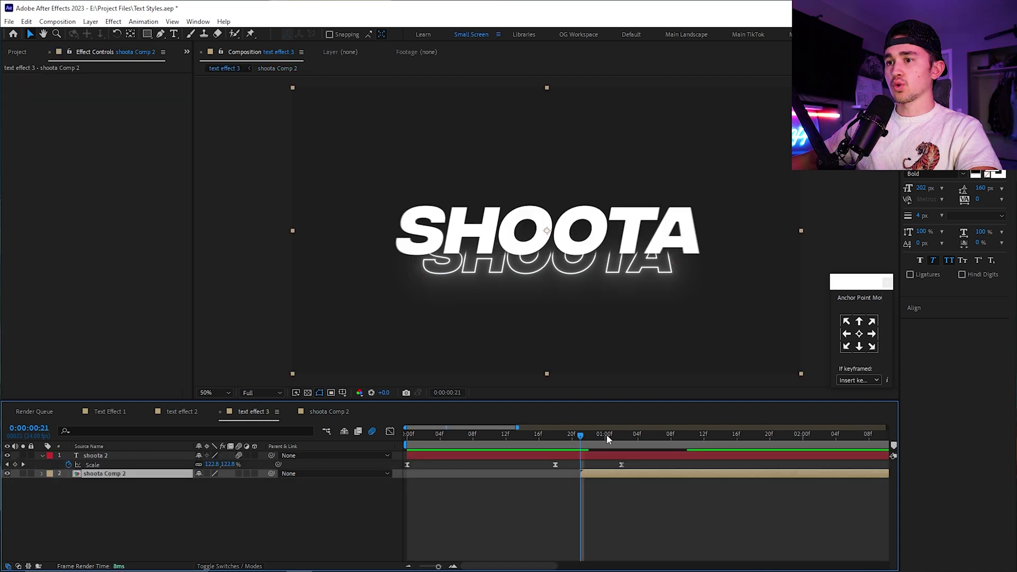
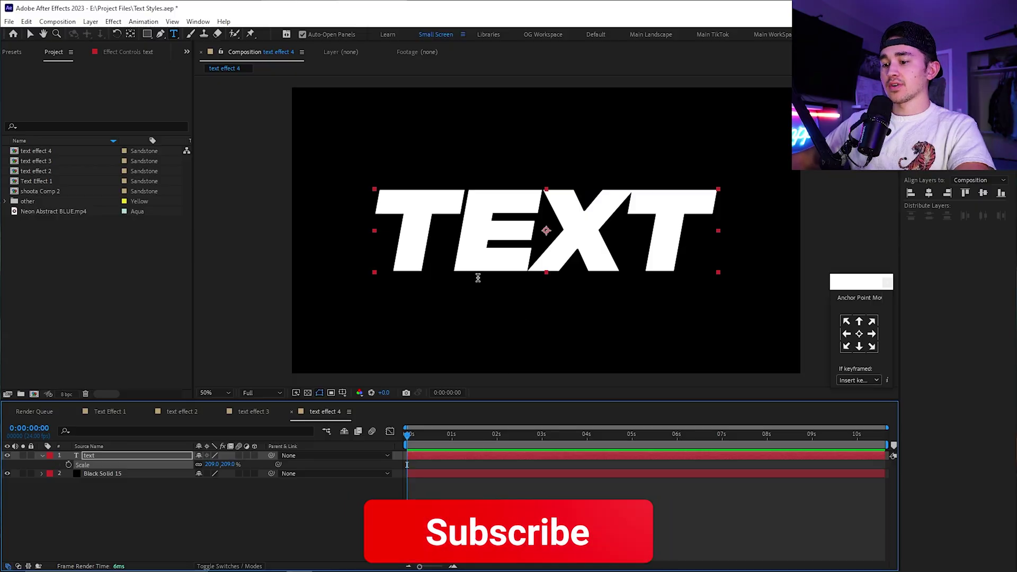
Add Neon Abstract BLUE.mp4 to text effect 4 between the text layer and the black solid
key(F2)
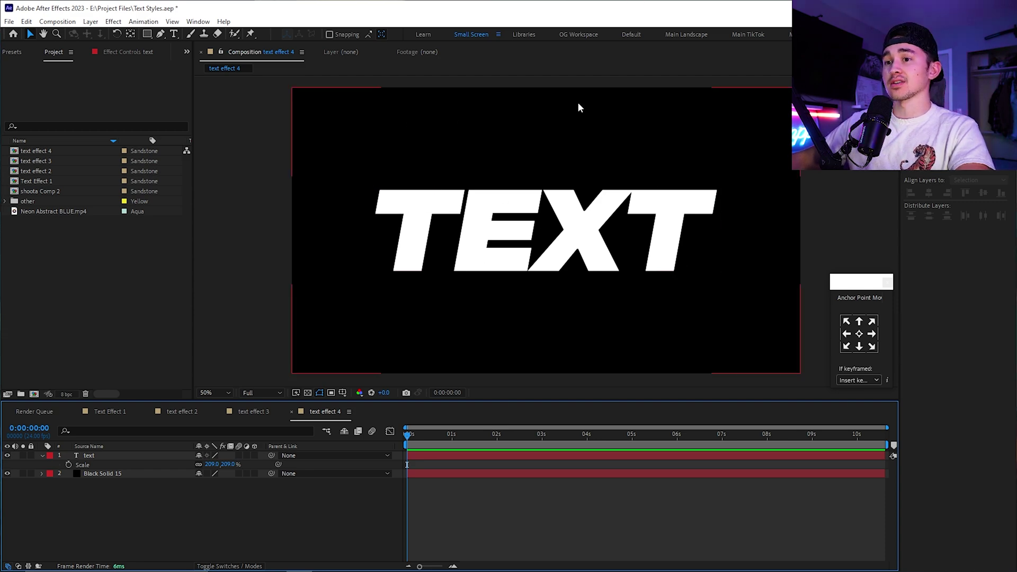
drag(33, 211, 24, 211)
drag(406, 444, 406, 469)
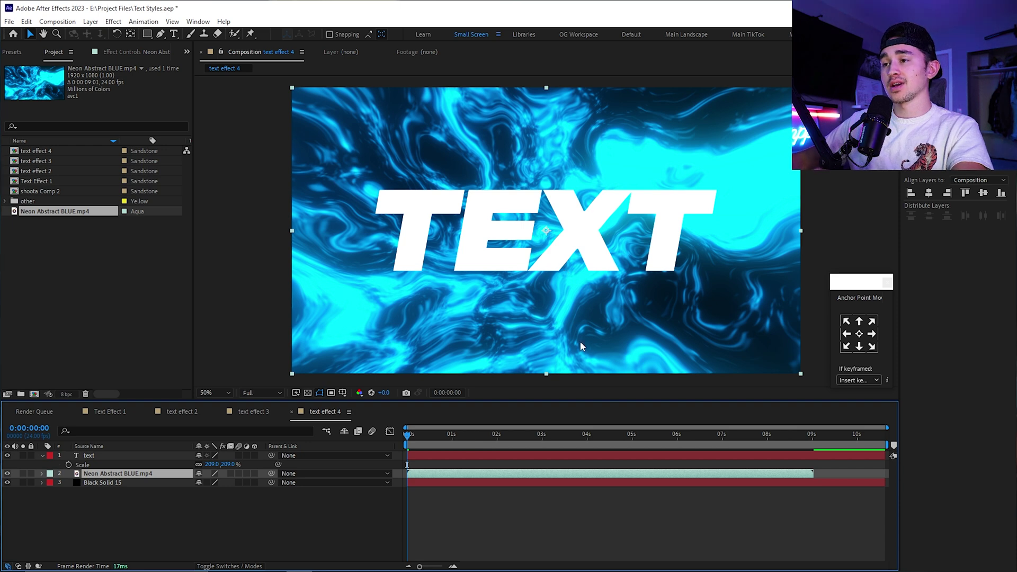
Hide the text layer to preview the neon footage on its own, and show the text again
click(7, 456)
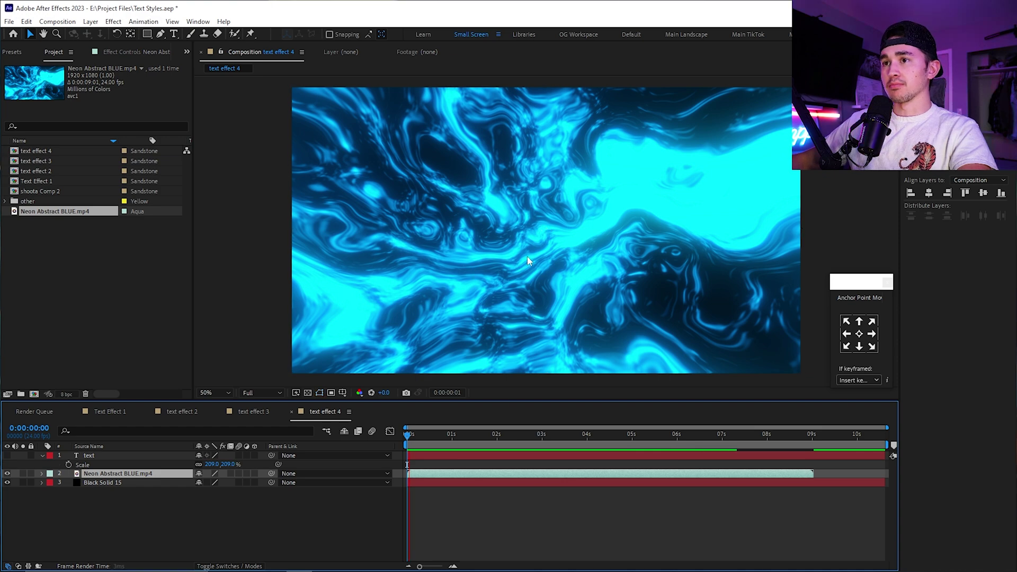
key(space)
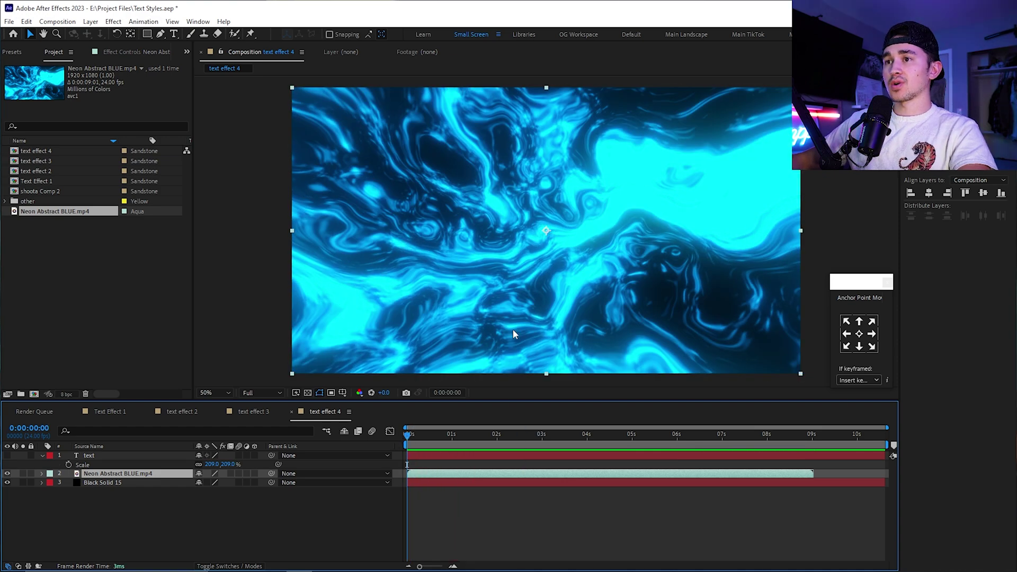
click(7, 455)
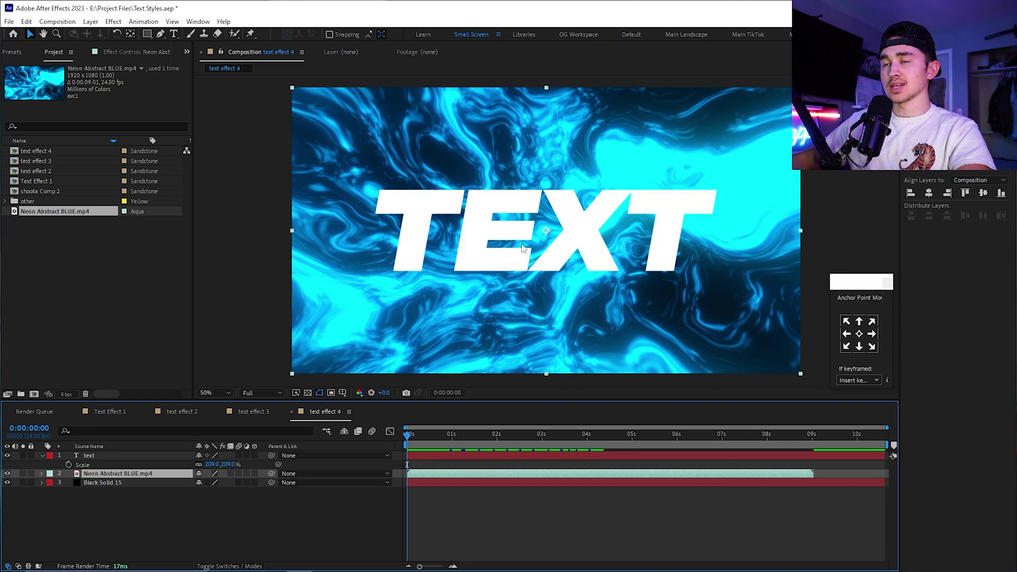
Set the text layer as the track matte of the Neon Abstract BLUE.mp4 layer
click(228, 568)
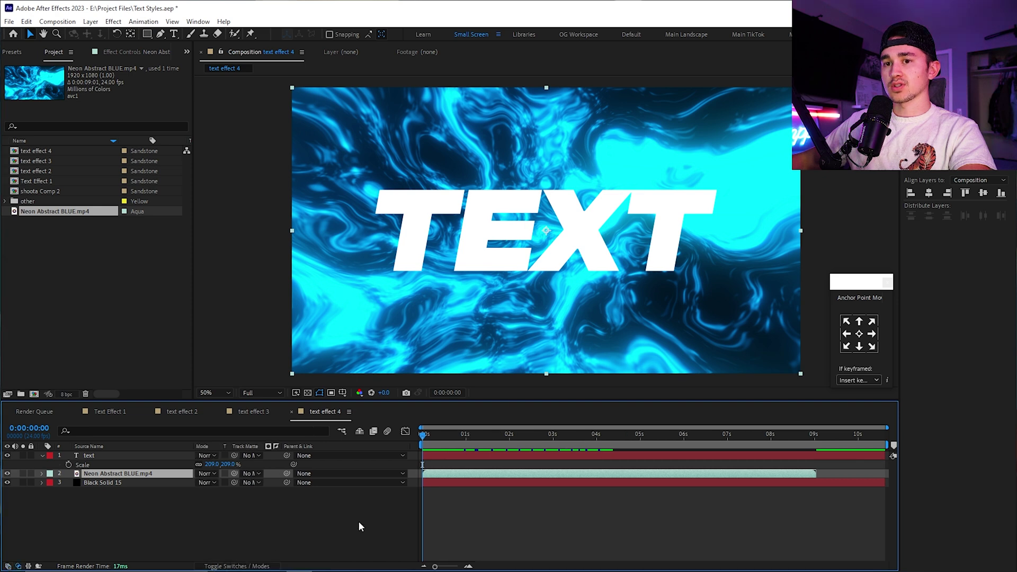
click(249, 476)
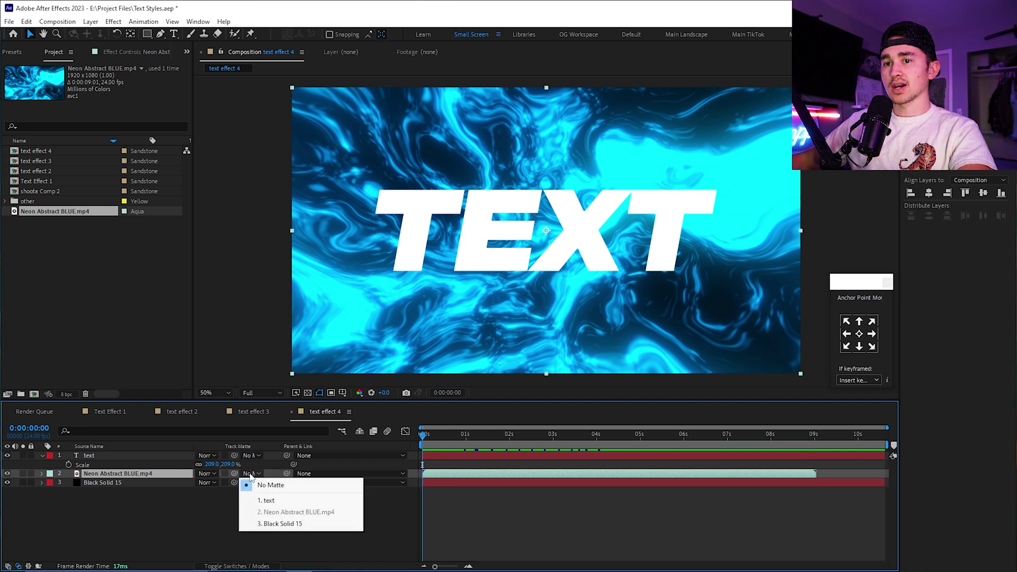
click(270, 500)
key(slash)
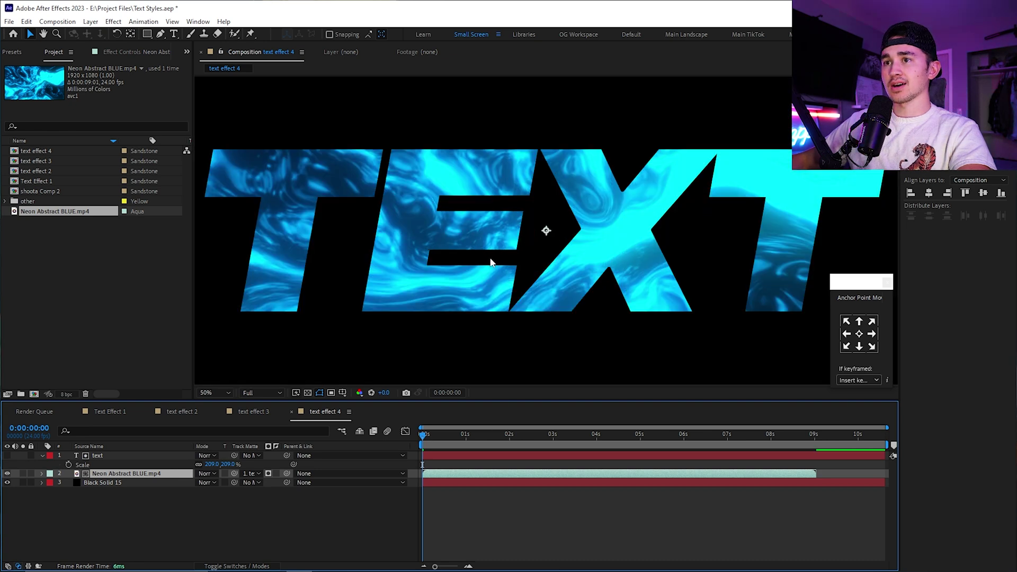
key(comma)
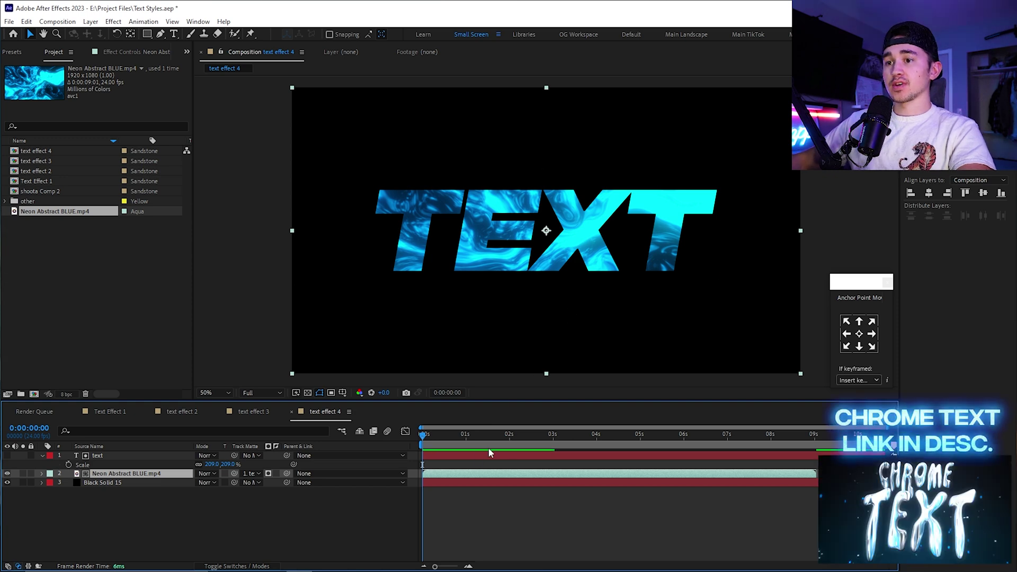
Scale the neon footage to 68% and shift it slightly up and to the right behind the text matte
key(s)
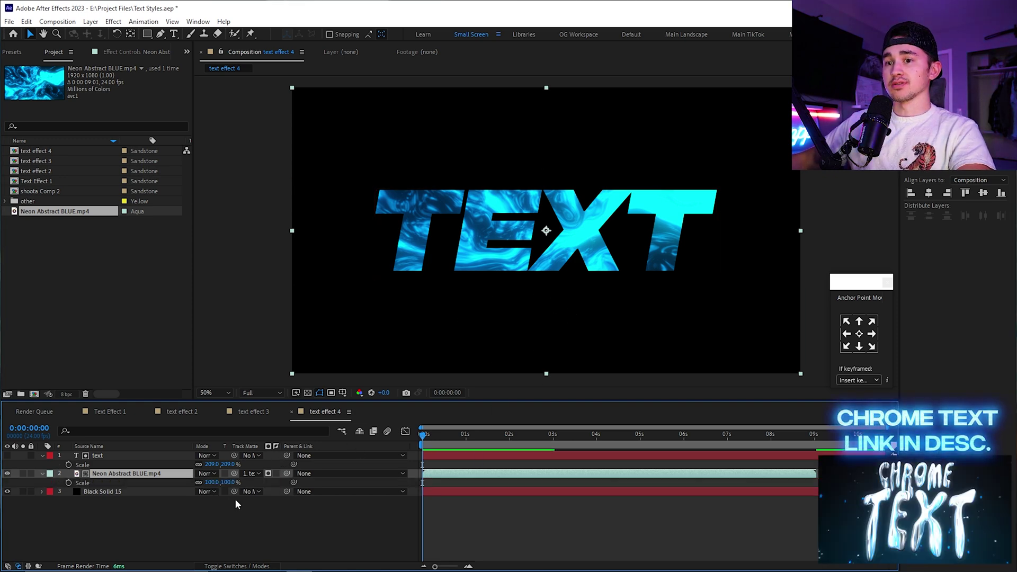
drag(228, 485, 212, 485)
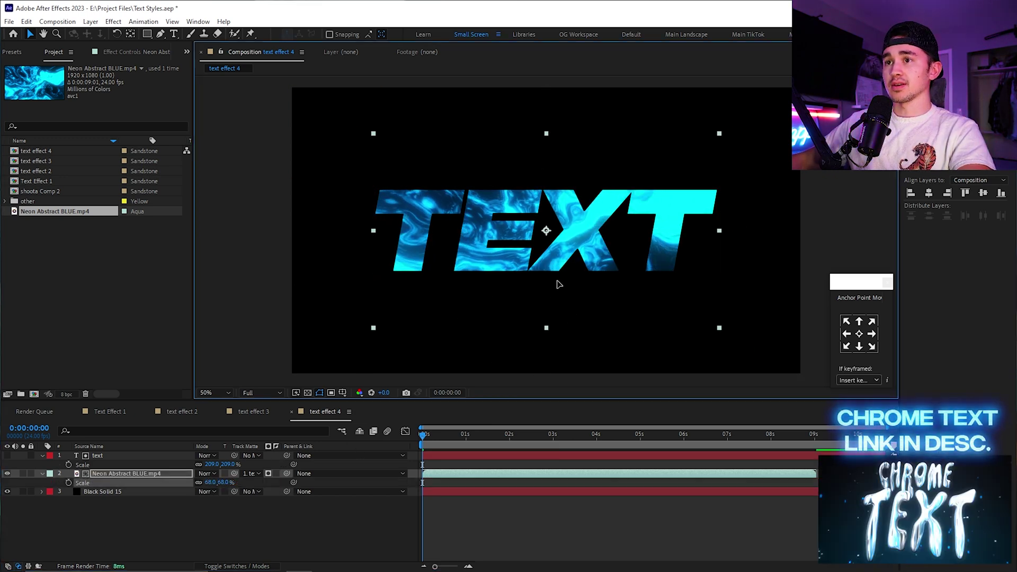
mouse_move(556, 281)
mouse_down()
mouse_move(460, 276)
mouse_move(647, 141)
mouse_move(581, 301)
mouse_move(625, 311)
mouse_move(554, 233)
mouse_move(495, 241)
mouse_move(532, 286)
mouse_move(586, 268)
mouse_move(555, 261)
mouse_move(562, 274)
mouse_up()
Save the project and scrub through the footage-filled text, returning to the start of the composition
click(411, 432)
key(ctrl+s)
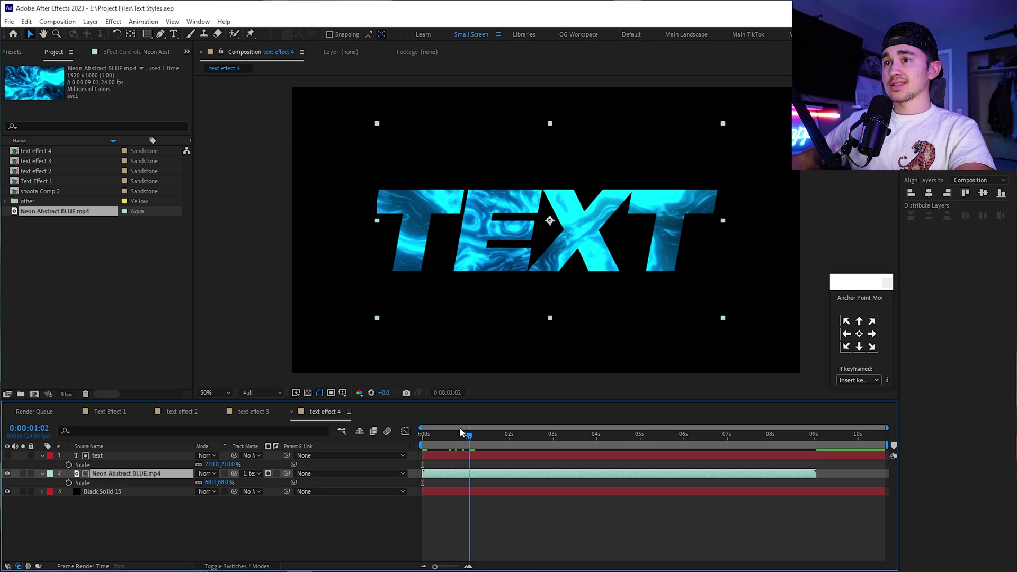
mouse_move(422, 429)
mouse_down()
mouse_move(533, 429)
mouse_move(422, 428)
mouse_up()
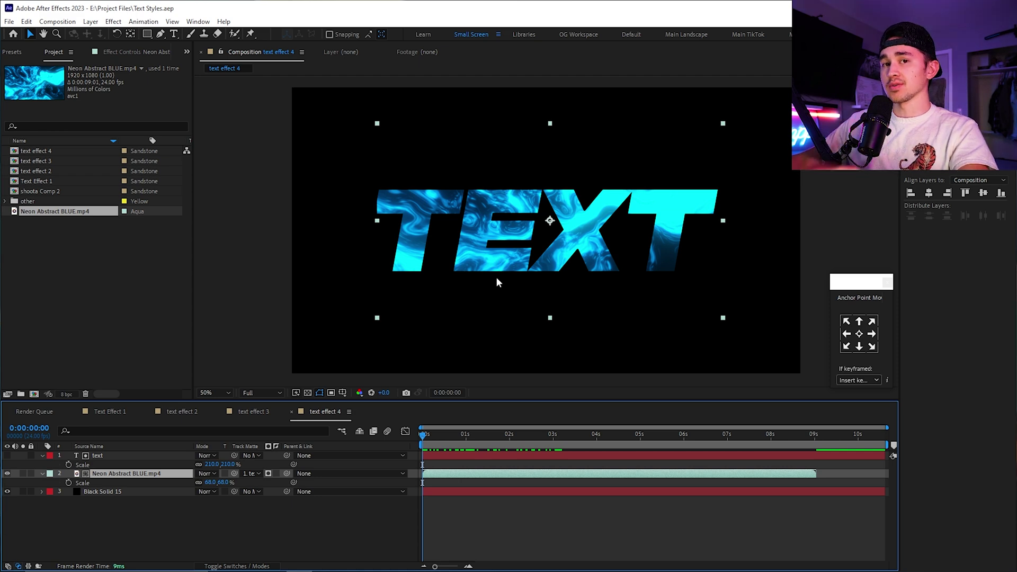
Create a new adjustment layer above the text in text effect 5
key(ctrl+alt+y)
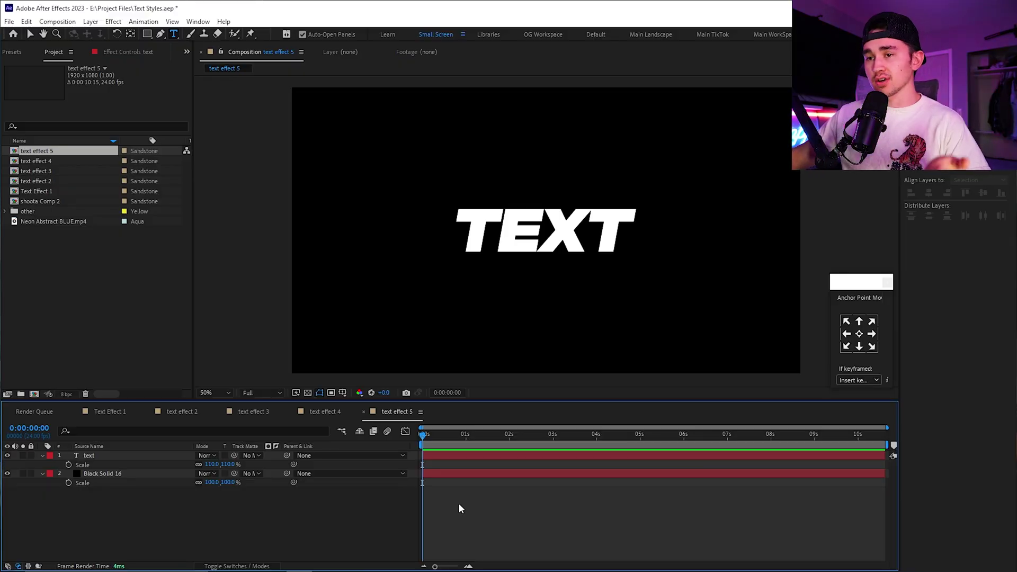
right_click(459, 503)
mouse_move(487, 386)
click(609, 465)
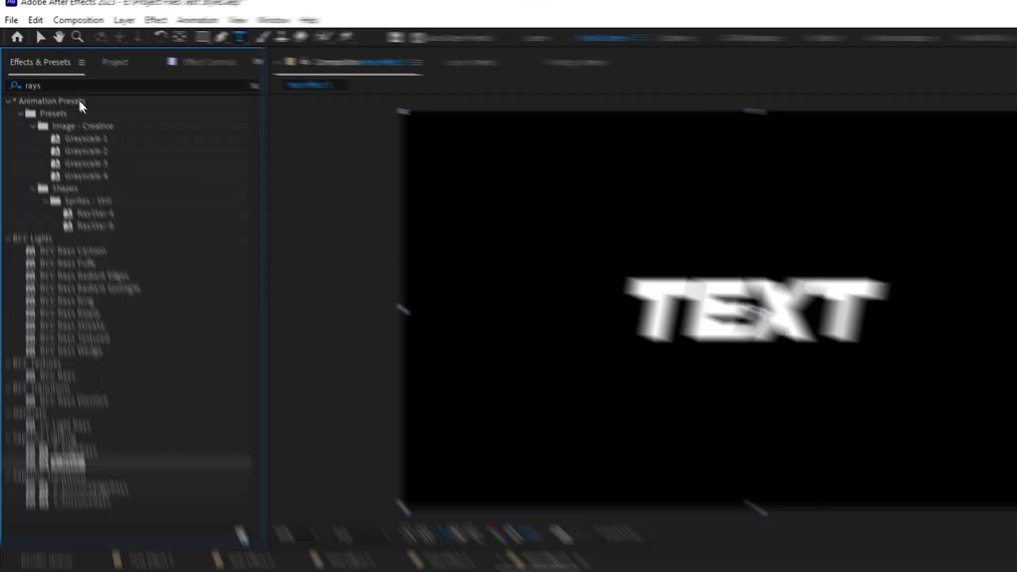
Find the CC Scale Wipe effect and apply it to the new adjustment layer
drag(50, 99, 7, 109)
key(BackSpace)
text(cc scale wi)
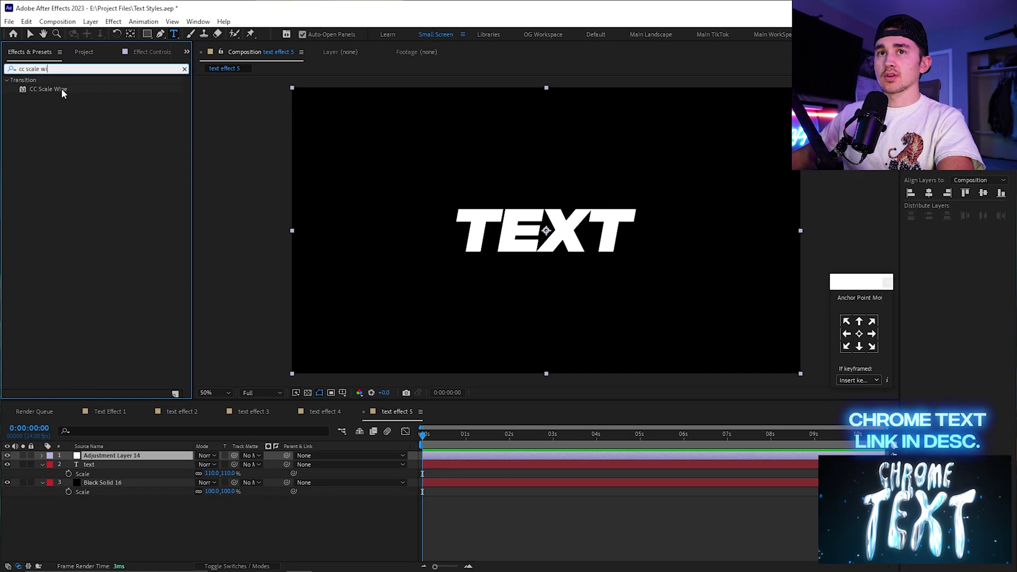
drag(63, 110, 425, 459)
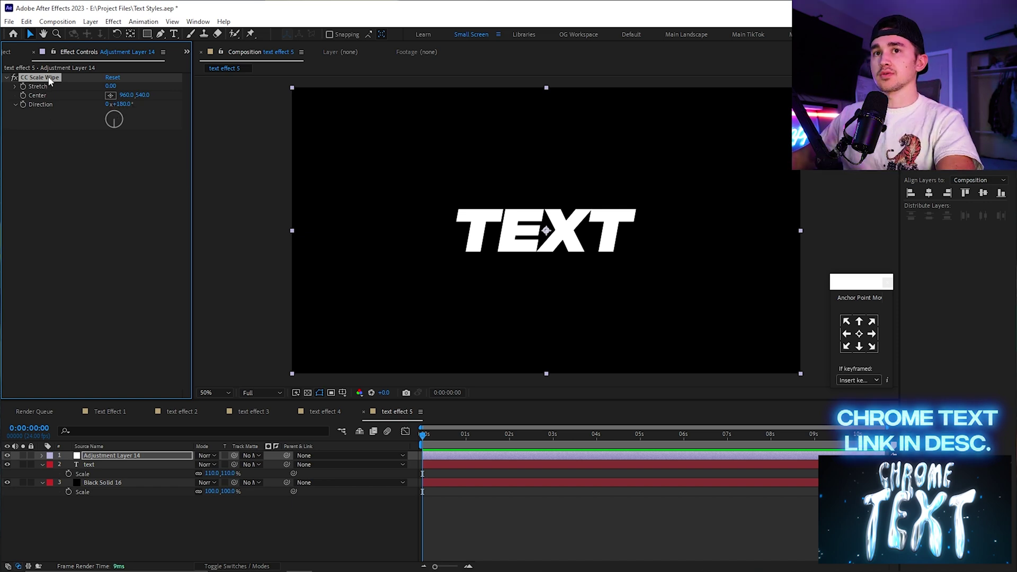
Keyframe CC Scale Wipe's Stretch at 0 at the start and 12 at 0:00:03:00, and scrub through the animation
click(23, 85)
key(u)
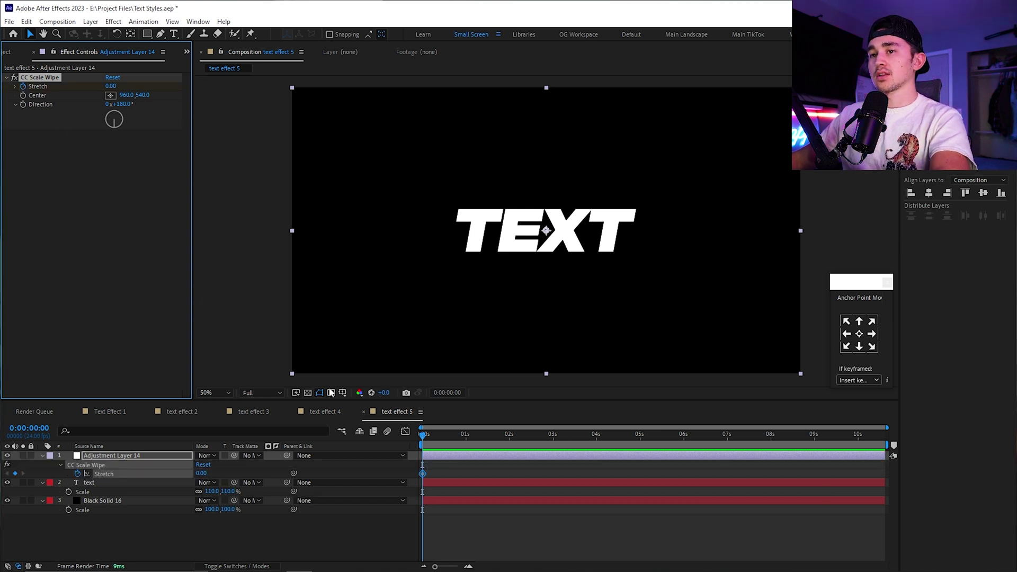
drag(523, 434, 551, 436)
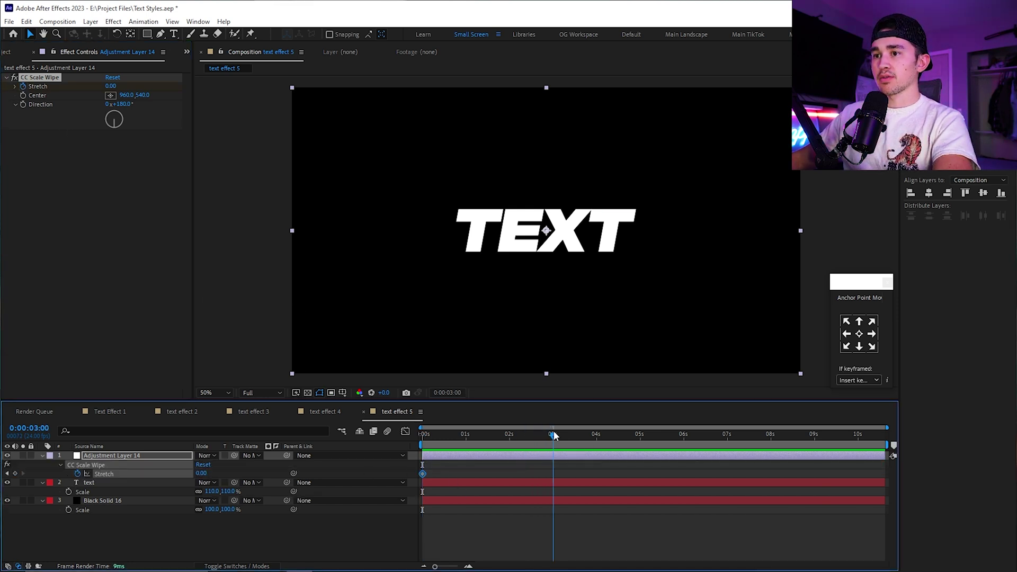
click(111, 87)
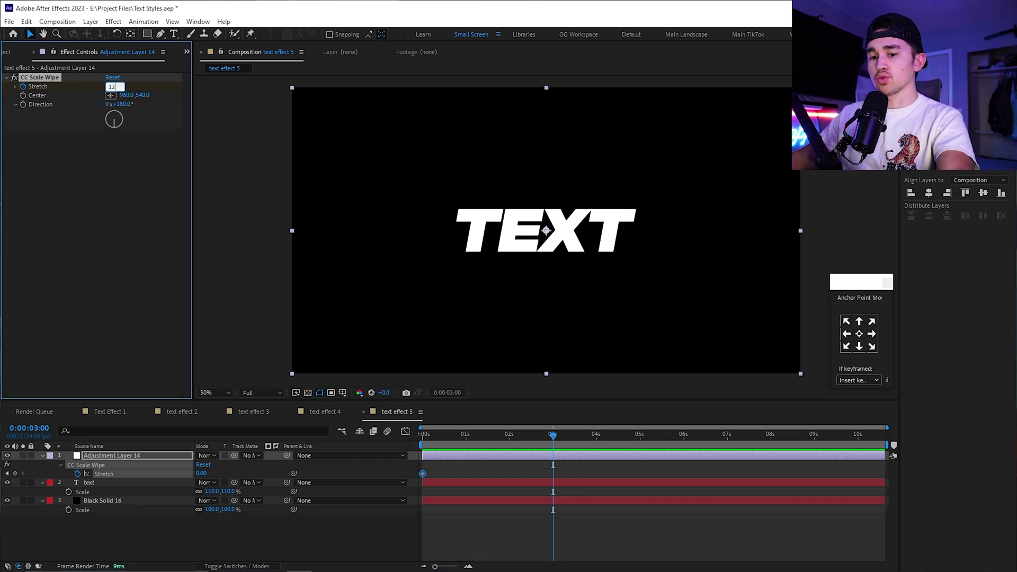
key(Return)
key(equal)
key(equal)
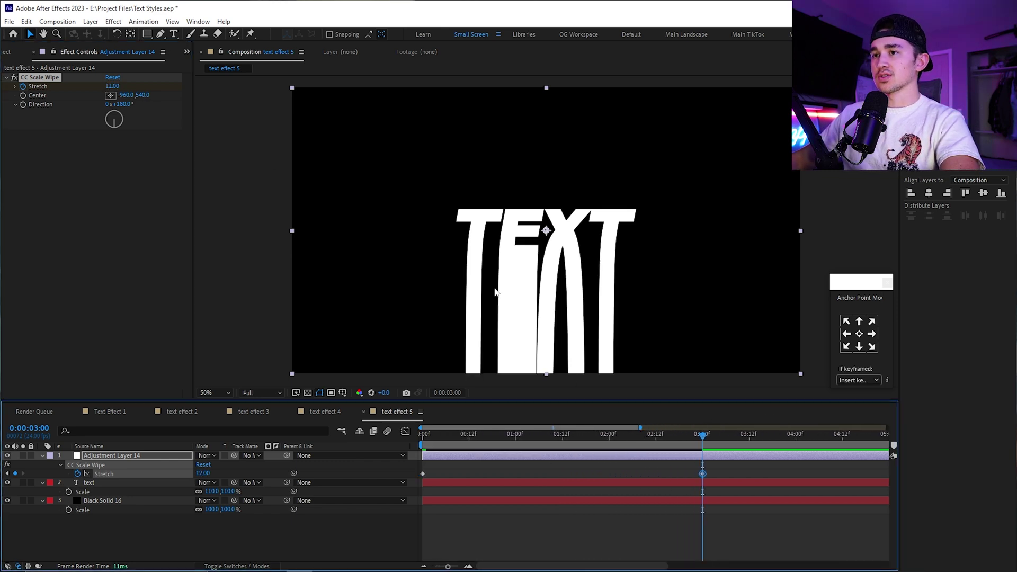
drag(628, 443, 717, 454)
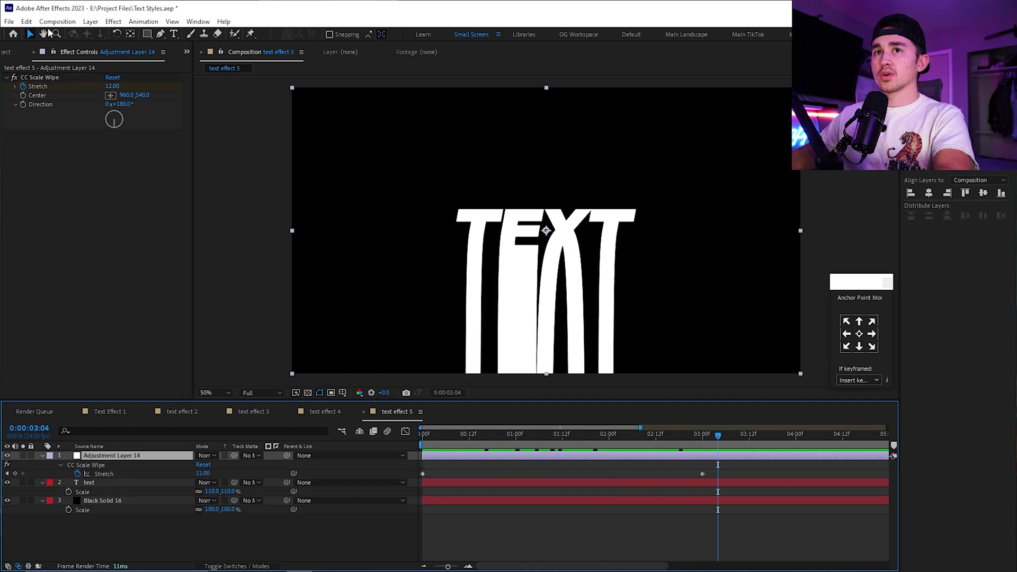
Search the effects for "smear" and apply CC Smear to the adjustment layer after CC Scale Wipe
click(187, 51)
click(223, 69)
click(61, 67)
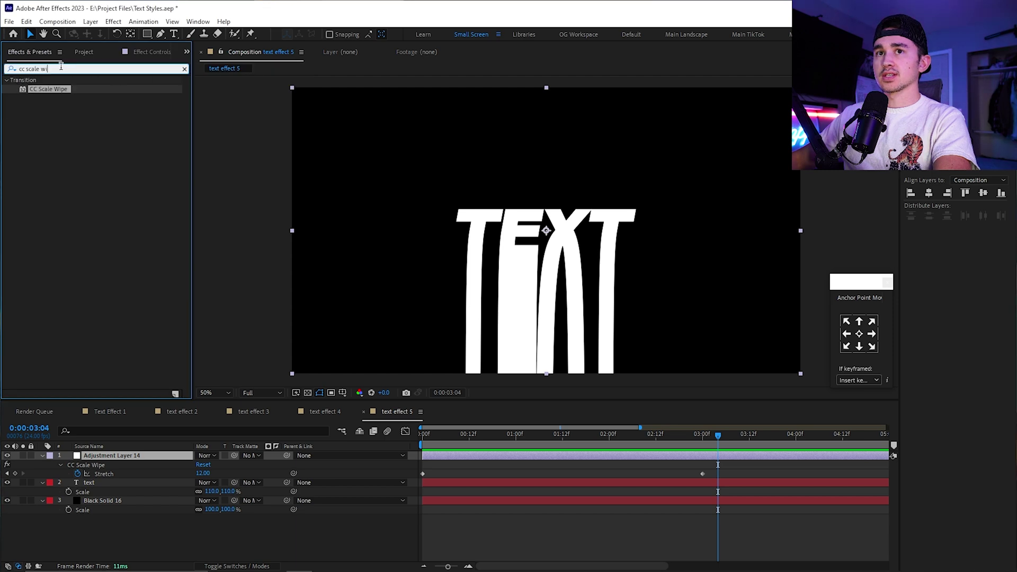
key(BackSpace)
click(8, 73)
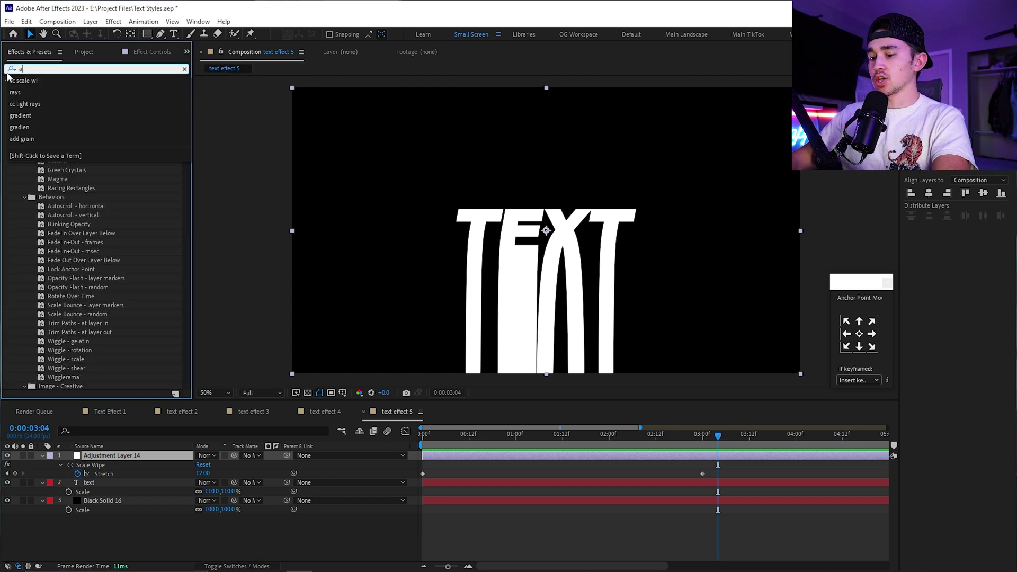
text(smear)
click(42, 90)
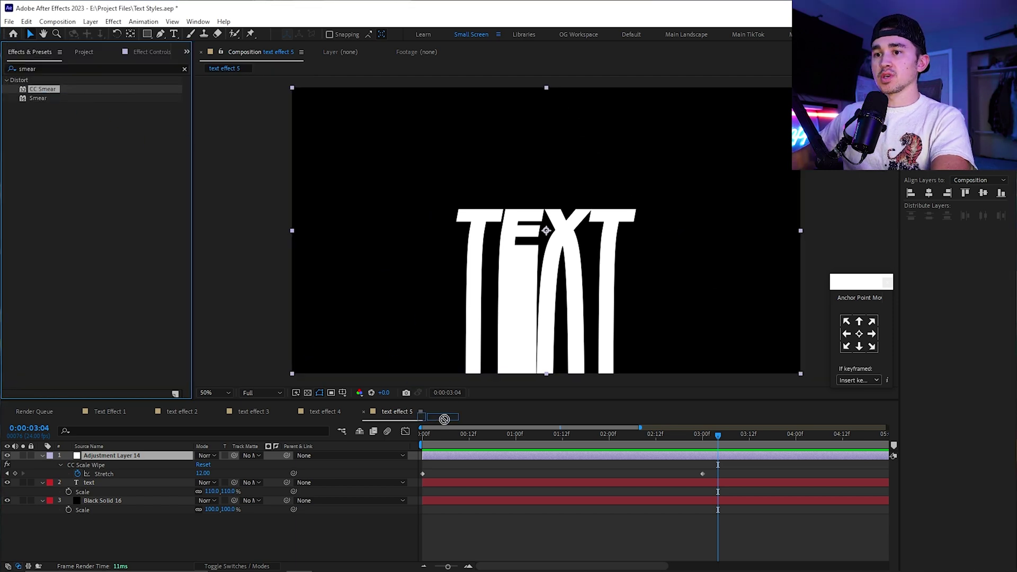
drag(433, 460, 433, 460)
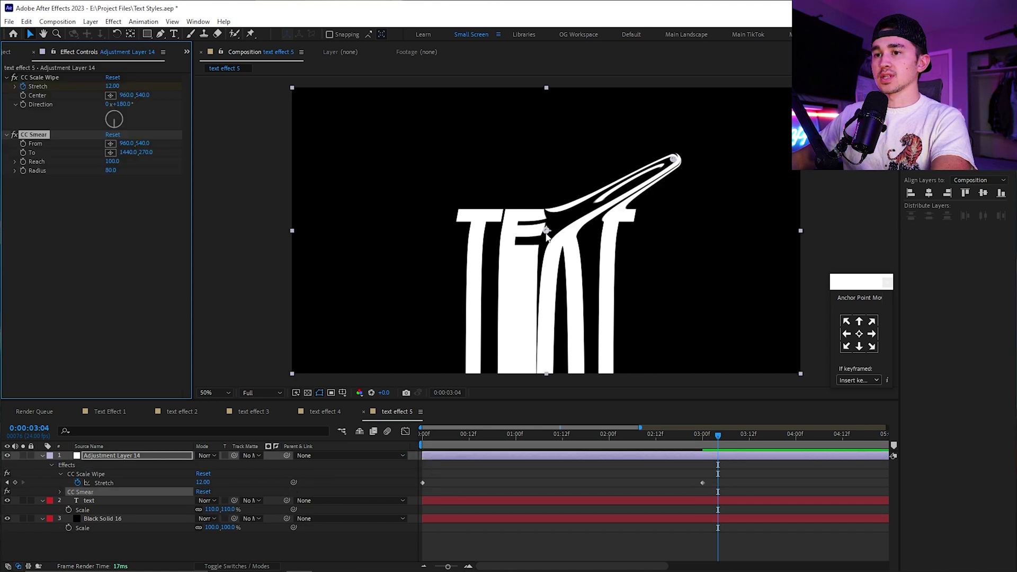
Set CC Smear's Radius to 285 and move its From point below the frame's lower-left area, to about 433, 1126
click(110, 171)
text(285)
key(Return)
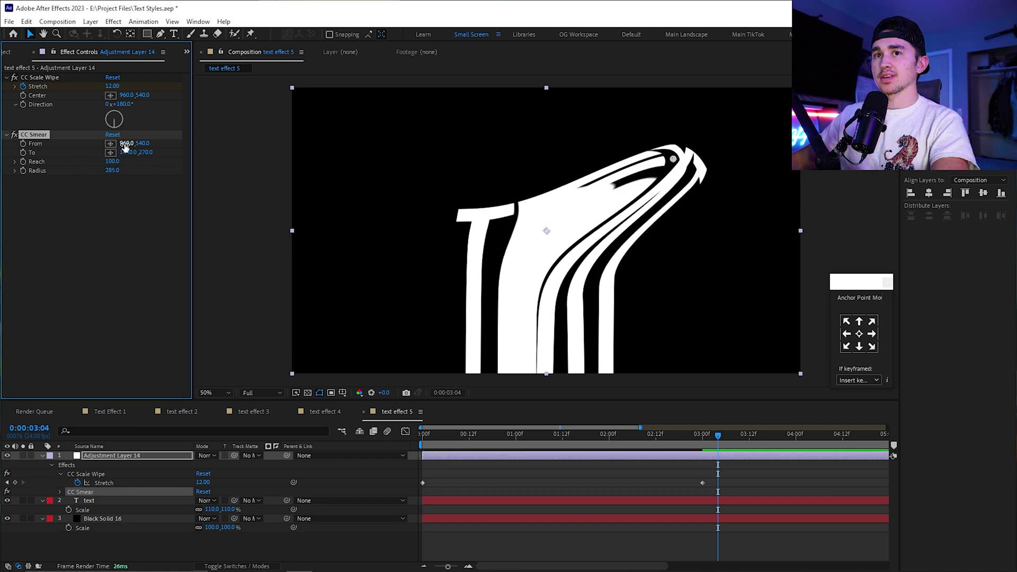
drag(125, 147, 31, 148)
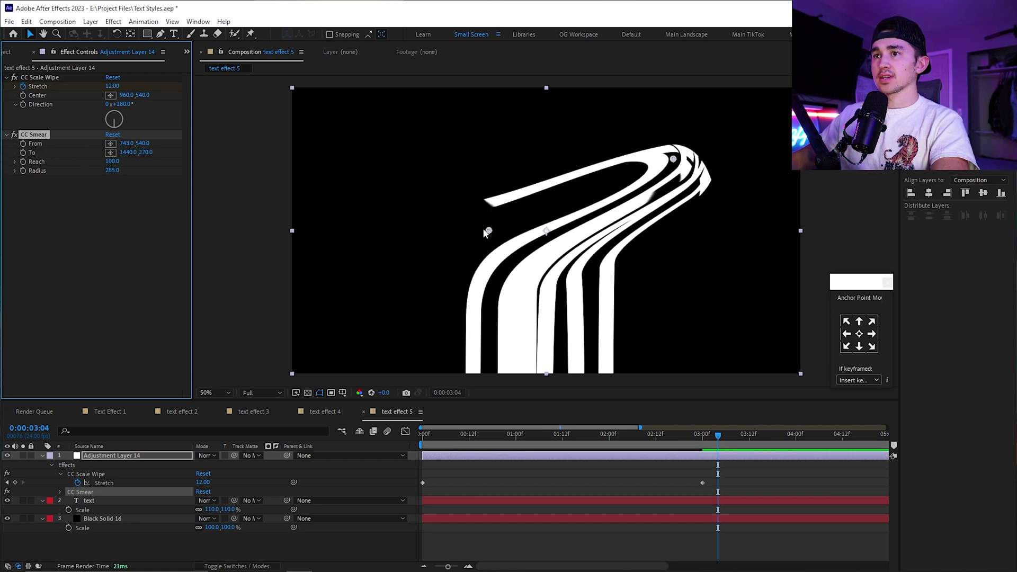
drag(487, 231, 425, 384)
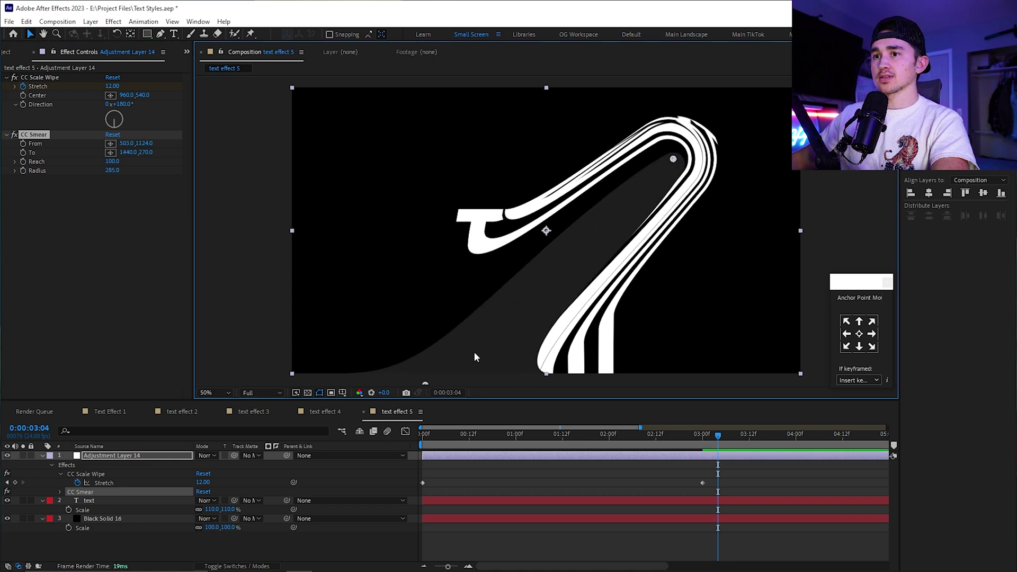
scroll(473, 351, down, 3)
drag(428, 336, 410, 333)
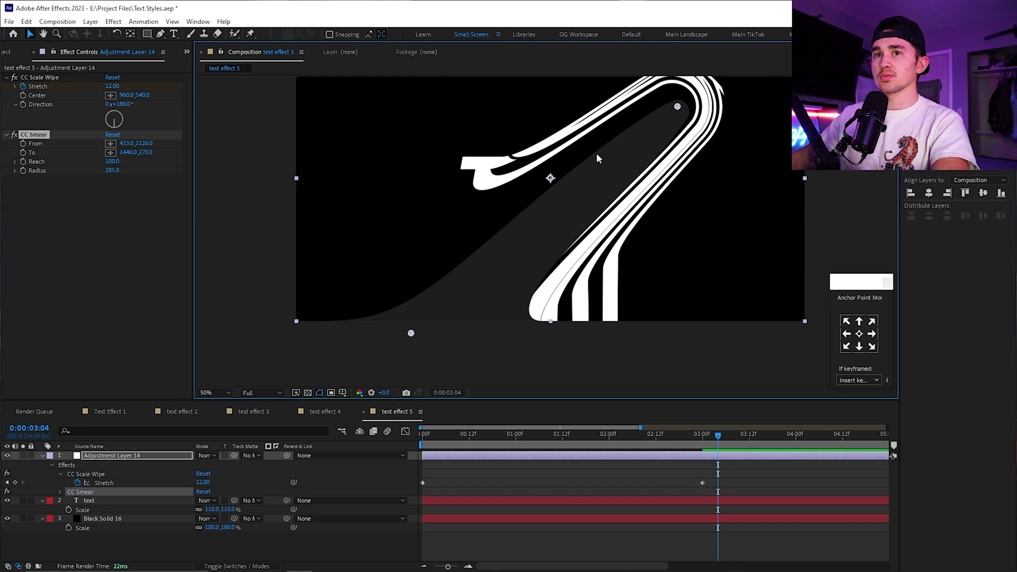
Move CC Smear's To point below the frame, to about 1276, 1192, and add another adjustment layer above the existing one
drag(678, 108, 634, 351)
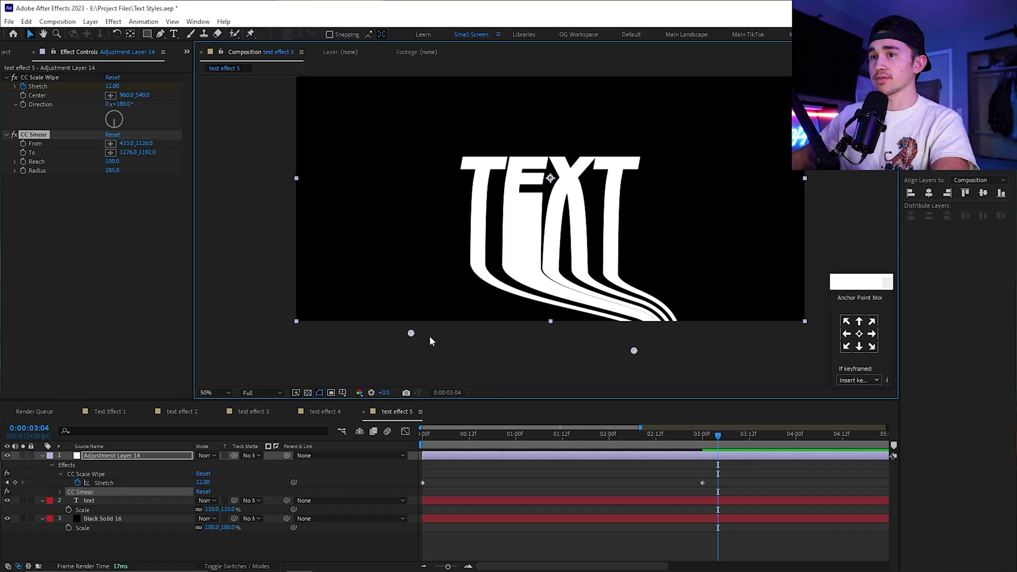
right_click(431, 536)
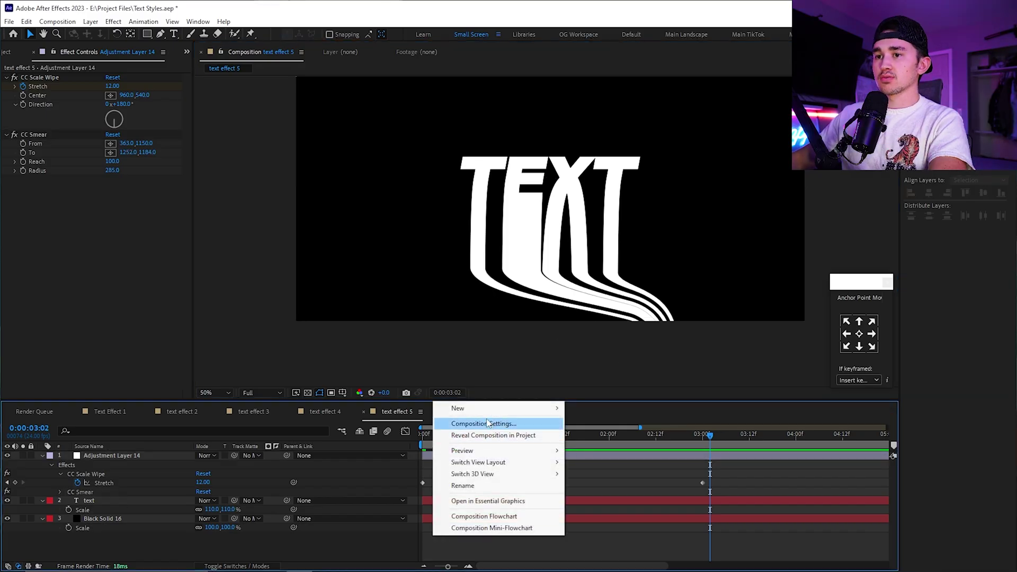
mouse_move(455, 408)
click(622, 493)
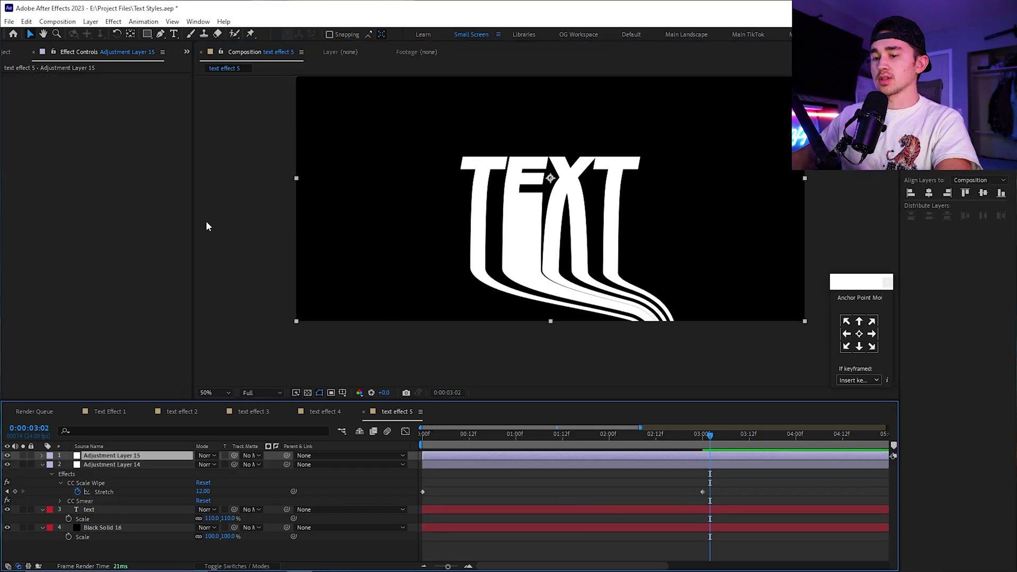
Search the effects for "turb" and apply Turbulent Displace to the new adjustment layer
click(186, 51)
click(211, 68)
double_click(32, 68)
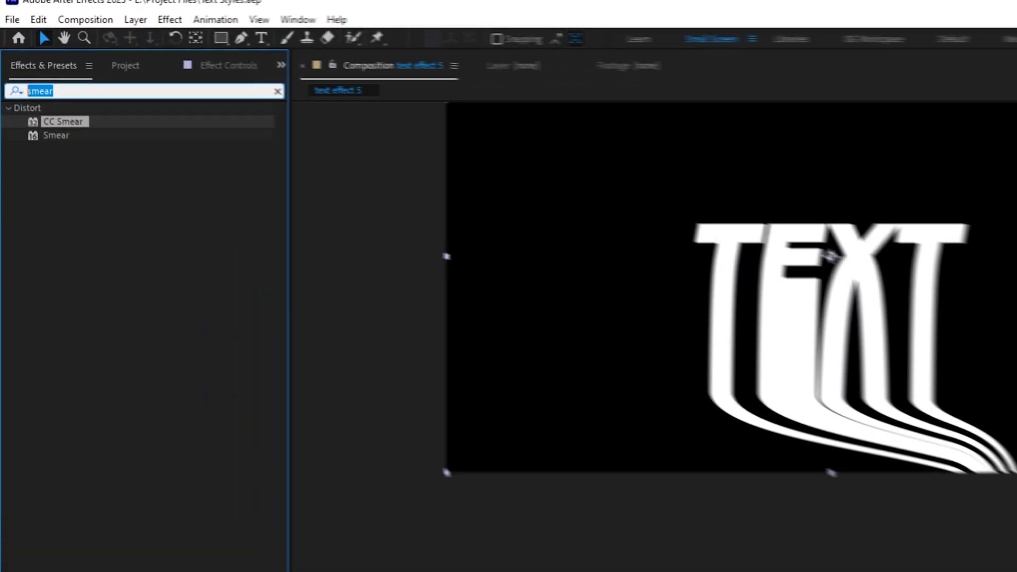
text(tur)
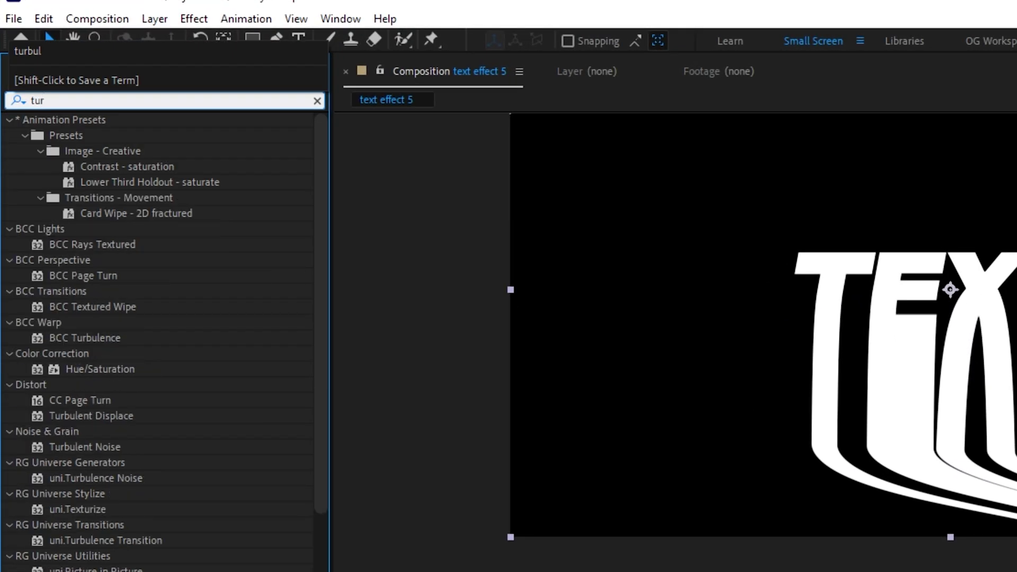
text(b)
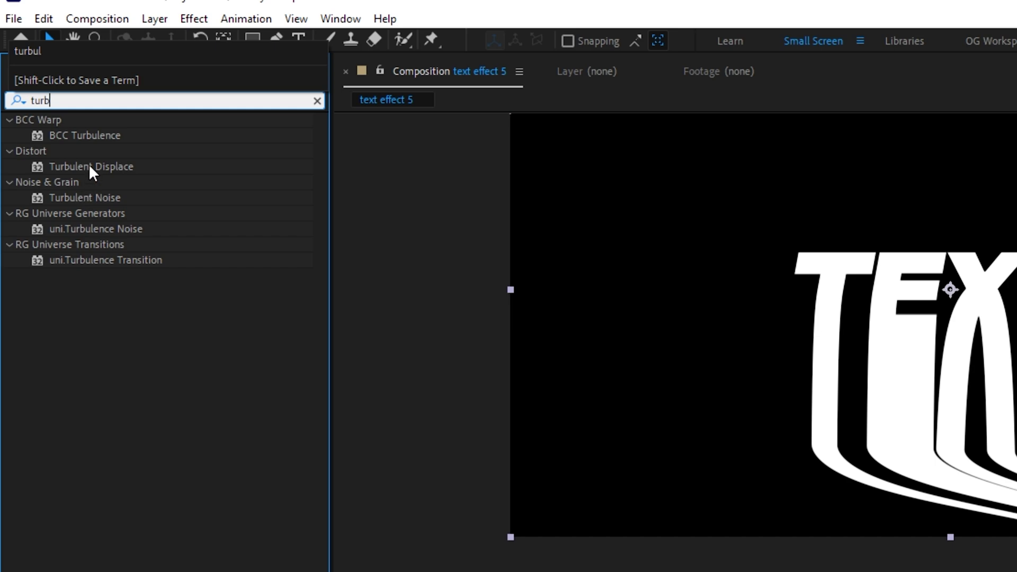
drag(88, 163, 751, 571)
drag(430, 456, 431, 457)
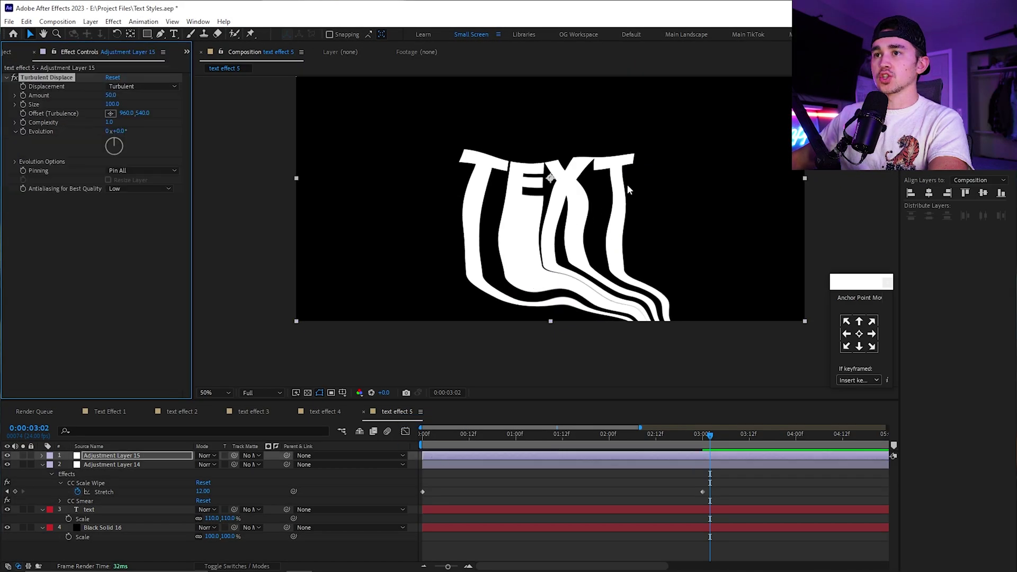
Set Turbulent Displace's Amount to 25
click(112, 95)
text(25)
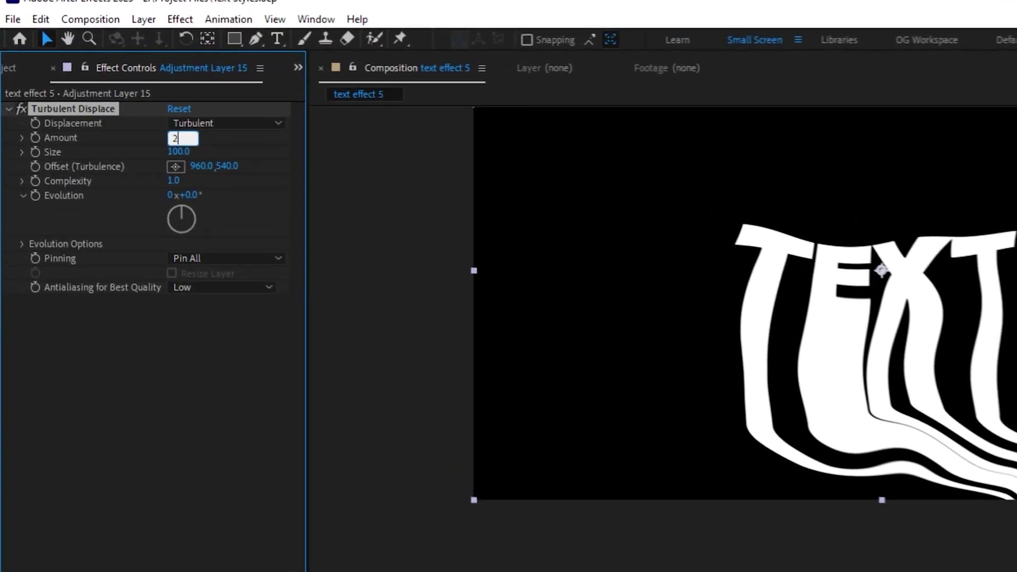
key(Return)
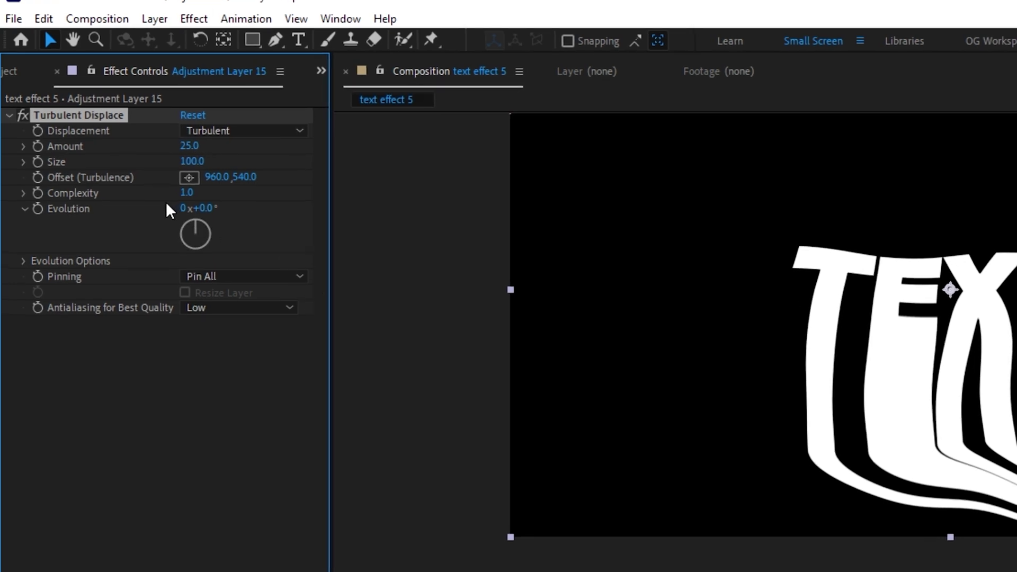
Add the expression time*50 to Turbulent Displace's Evolution, collapse the layer's properties, and return to the start of the composition
alt+click(37, 208)
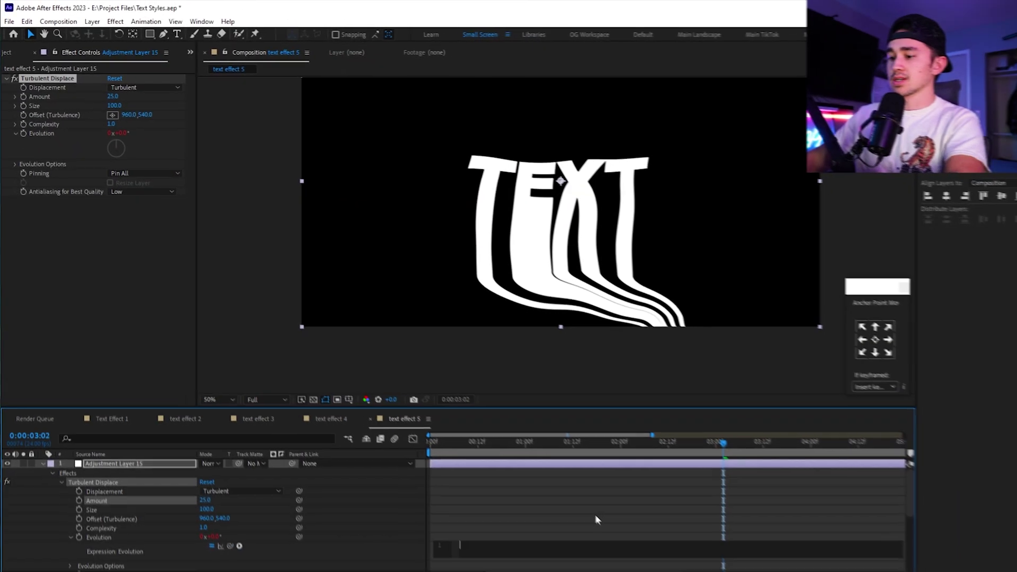
text(time)
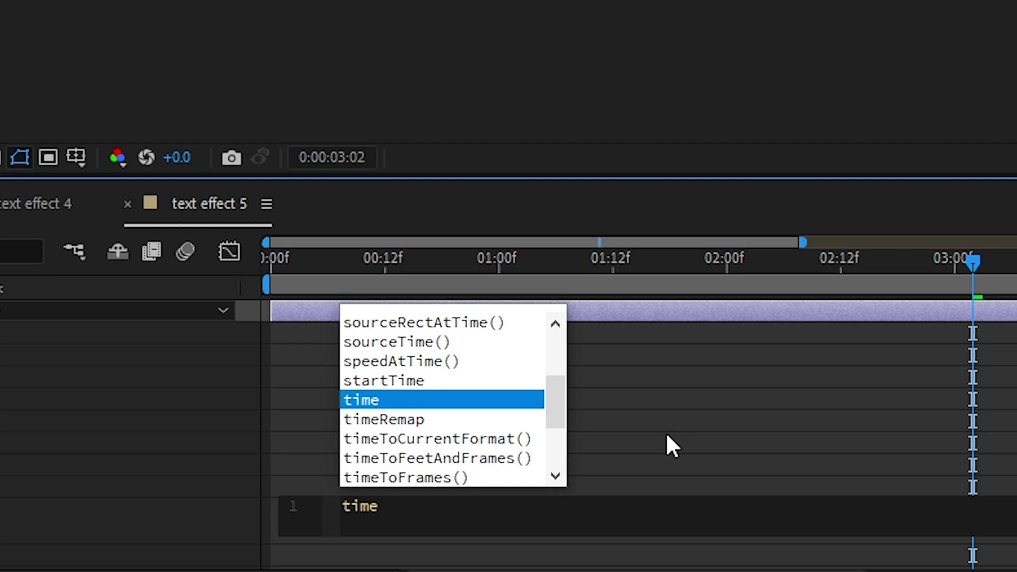
text(*)
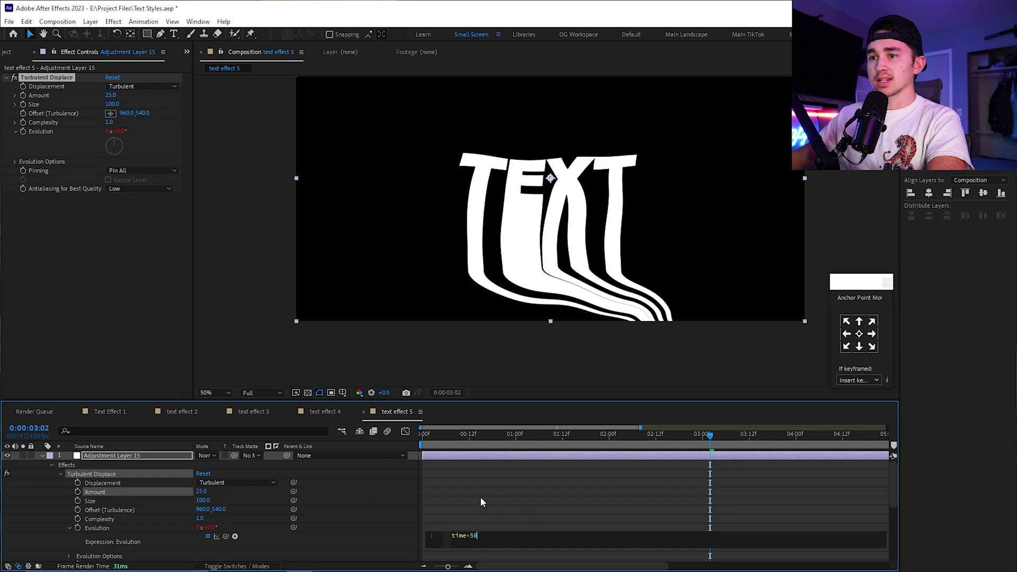
click(472, 489)
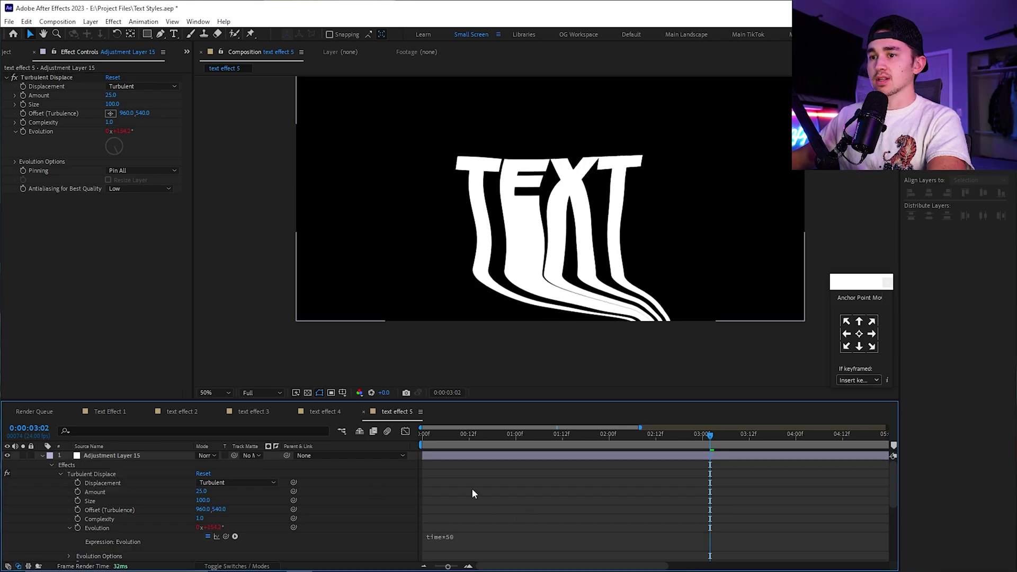
click(43, 456)
mouse_move(427, 433)
mouse_down()
mouse_move(567, 433)
mouse_move(422, 433)
mouse_up()
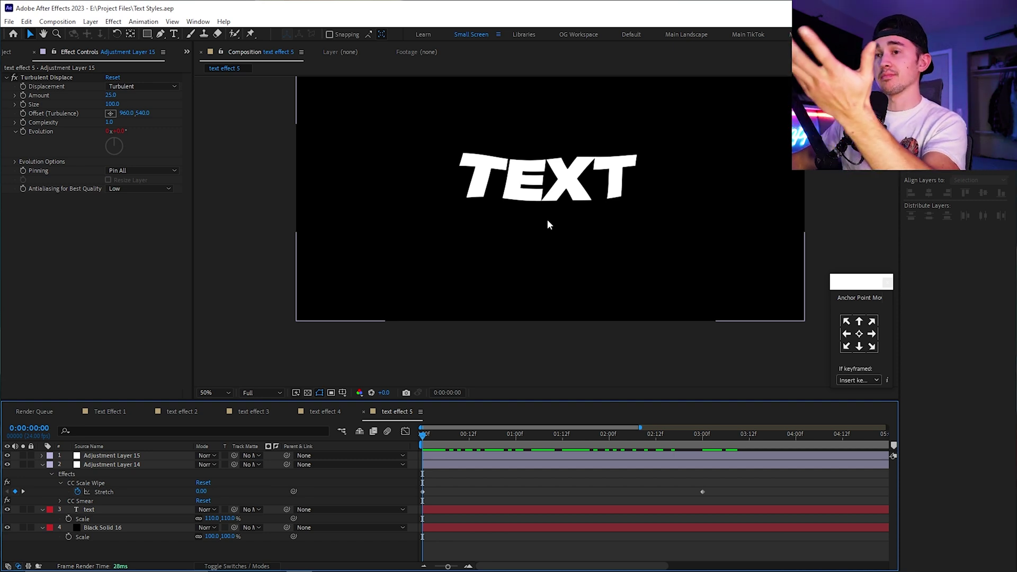
Search the effects for "add grain" and apply Add Grain to the adjustment layer that holds Turbulent Displace
click(577, 227)
click(186, 51)
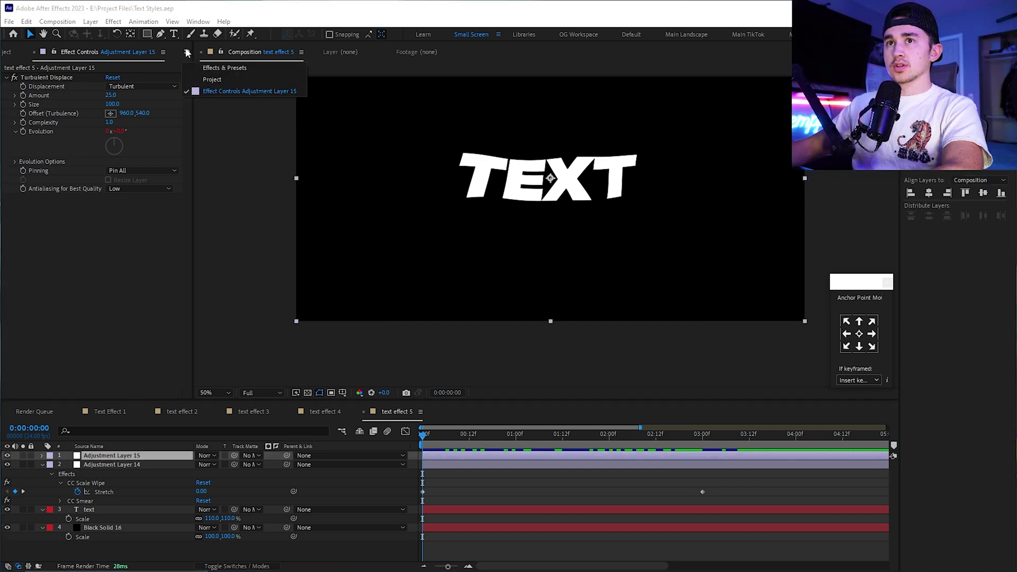
click(228, 68)
click(89, 69)
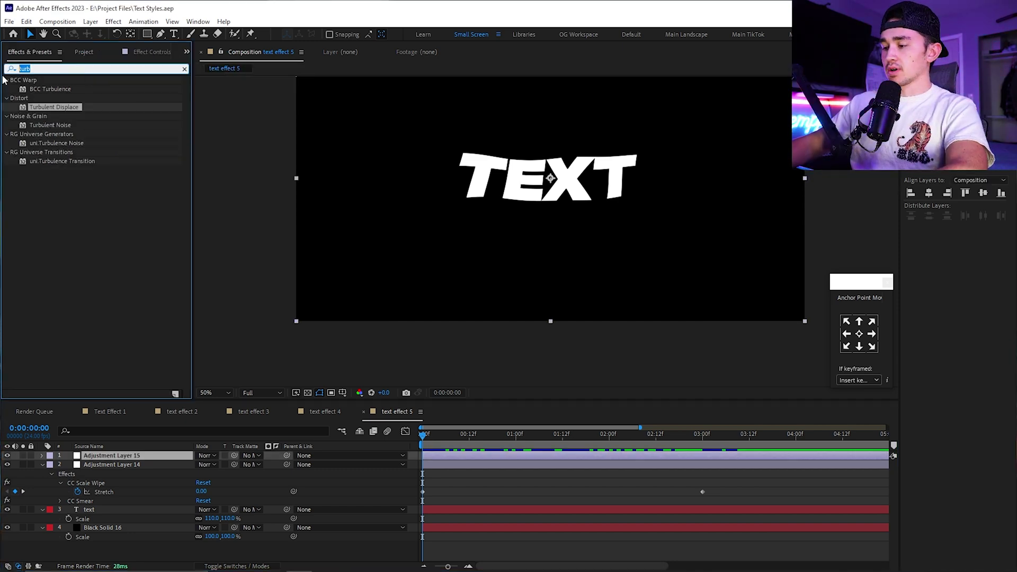
text(add grain)
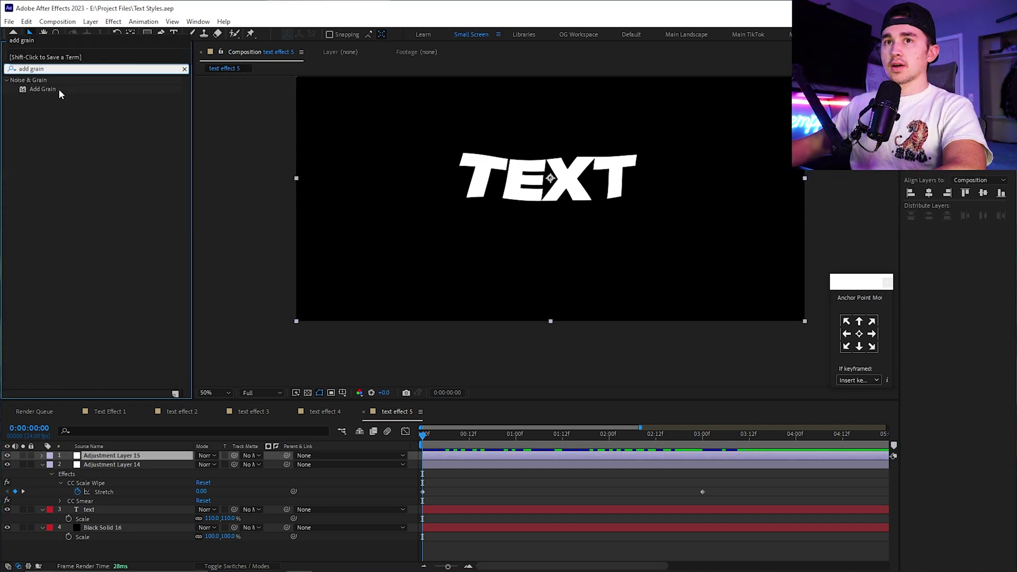
drag(59, 94, 440, 456)
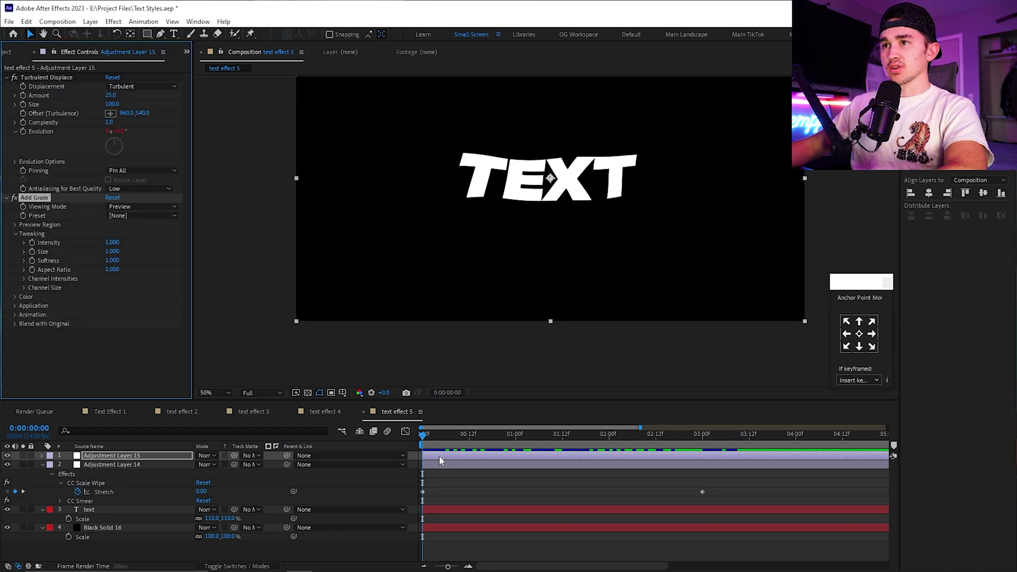
Set Add Grain's Viewing Mode to Final Output and choose the Eastman Color Neg 100T (5254) preset
click(128, 207)
click(141, 241)
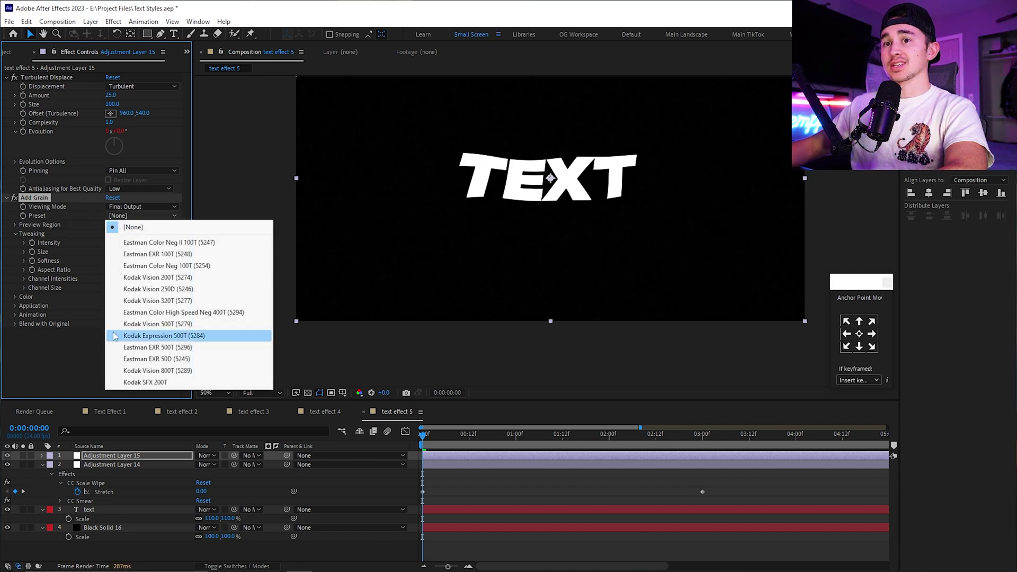
click(151, 262)
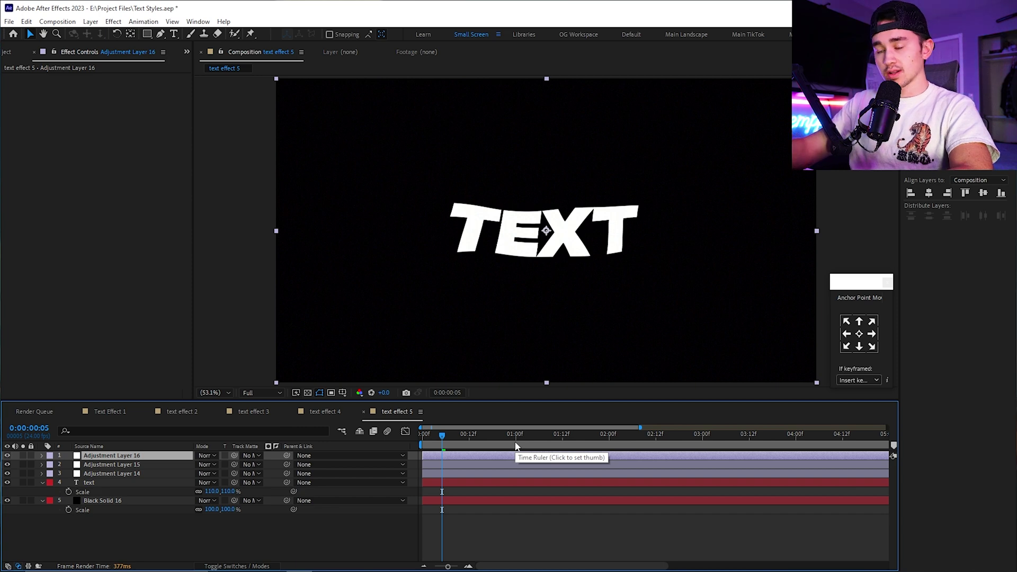
Find Deep Glow, apply it to the topmost adjustment layer, and check the glow at 0:00:00:23
key(ctrl+space)
text(deep)
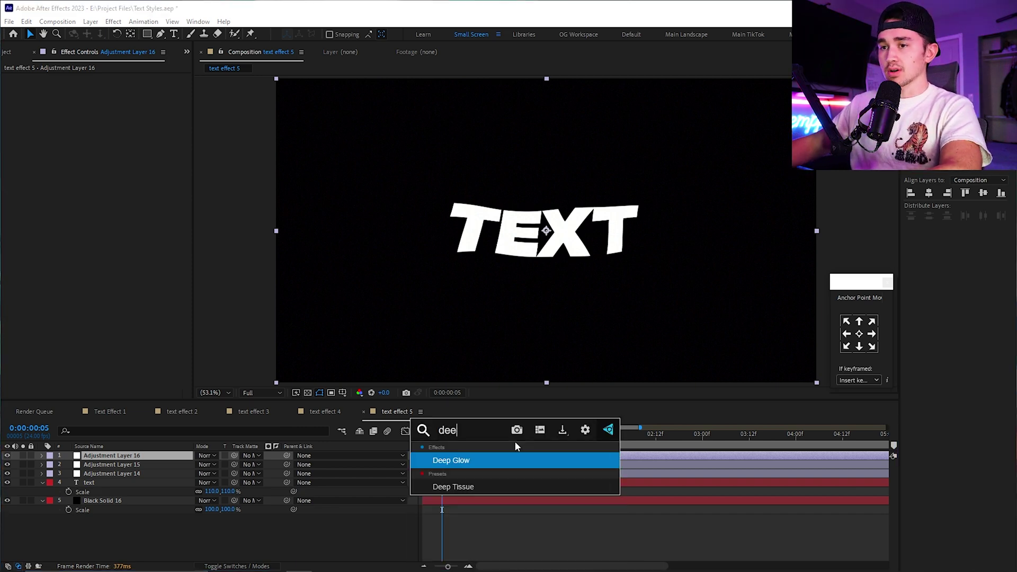
click(488, 458)
click(512, 434)
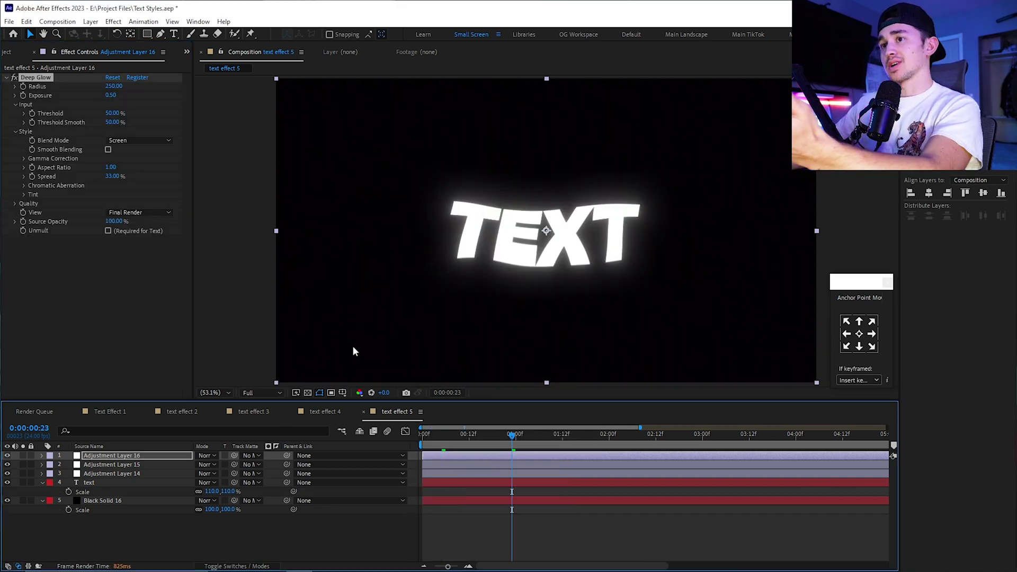
Search the effects for "gradient" and apply Gradient Ramp to the text layer
click(461, 481)
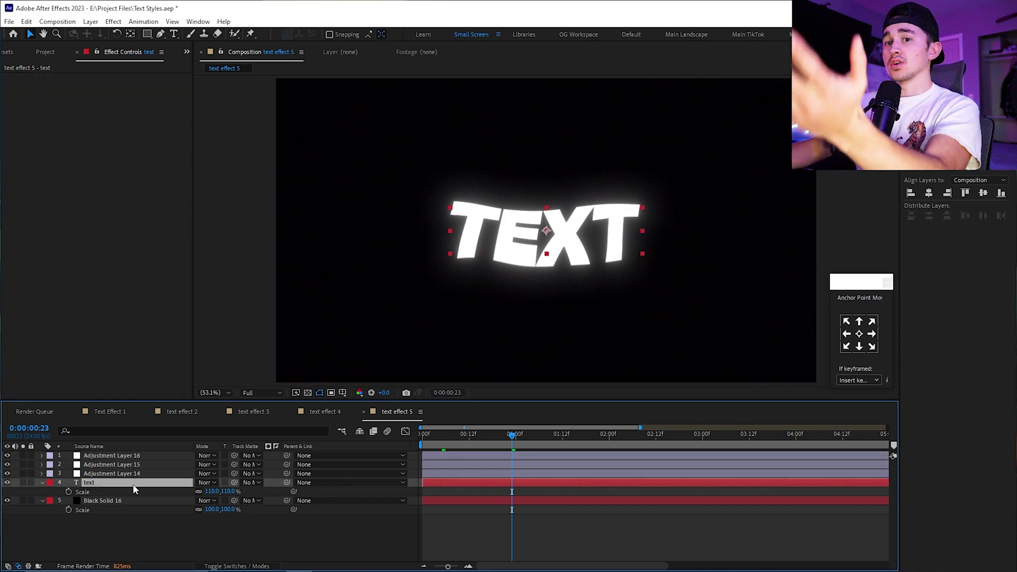
click(188, 51)
click(220, 65)
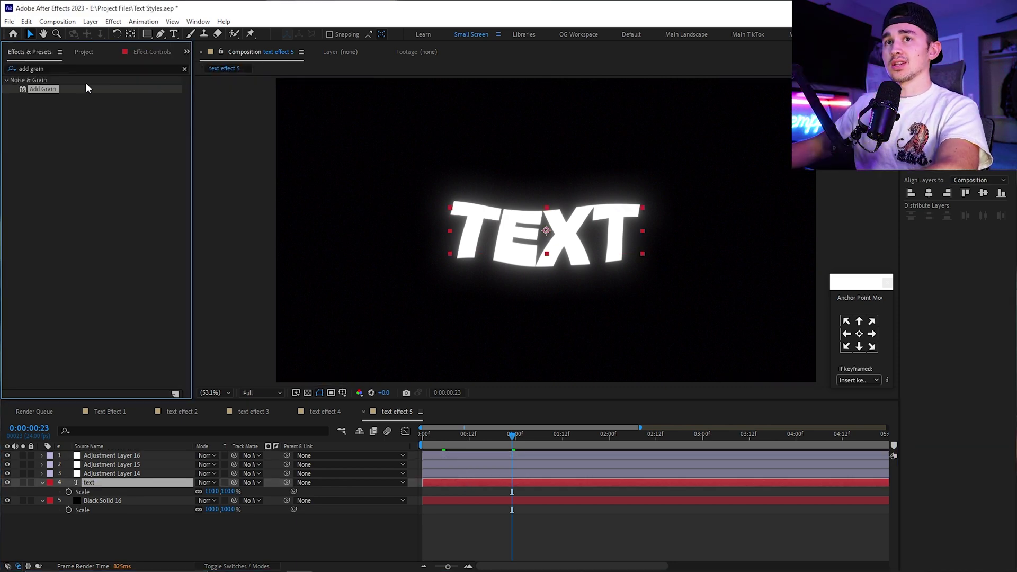
click(51, 68)
text(add graingradient)
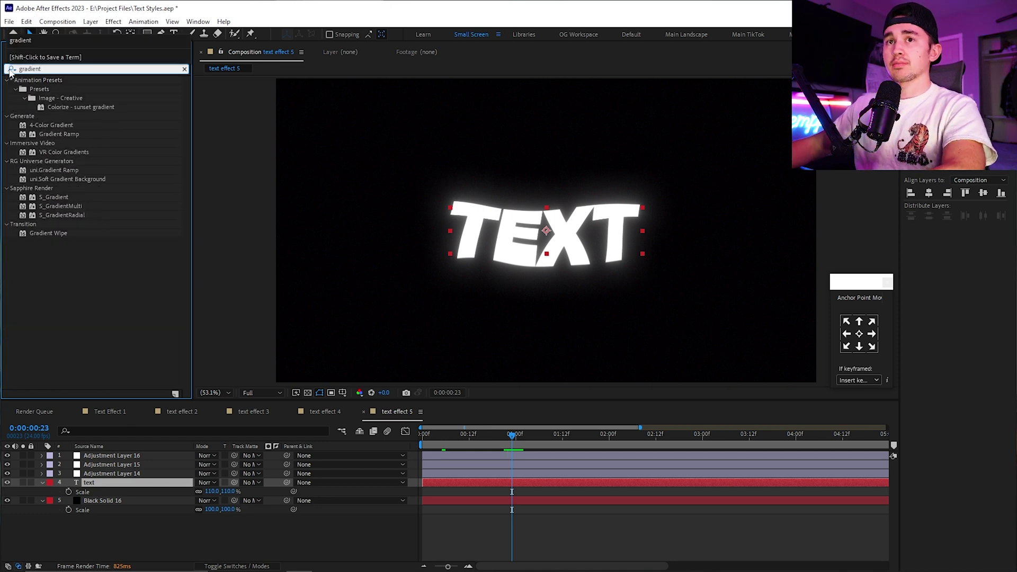
drag(59, 134, 444, 480)
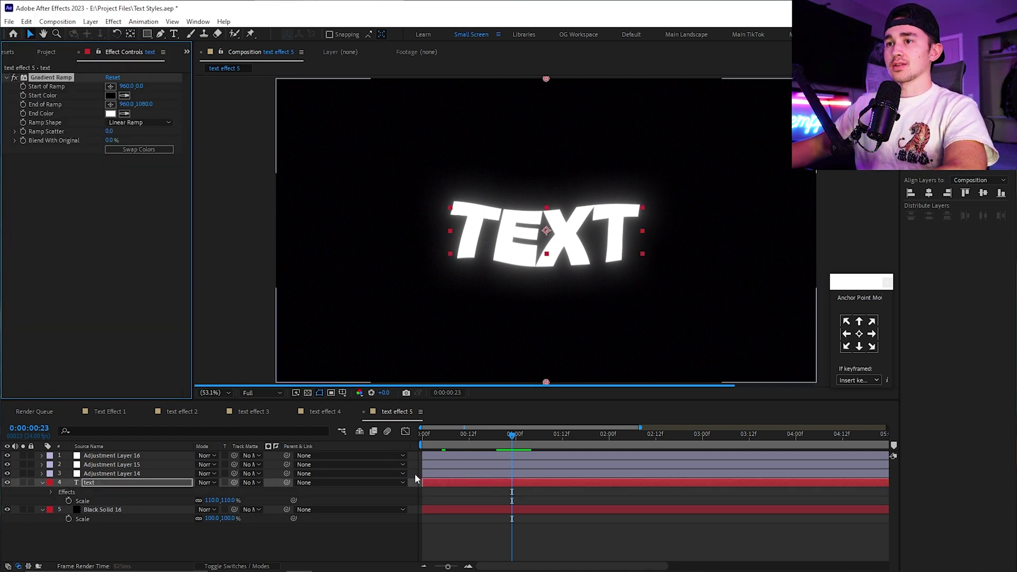
Go to 0:00:03:04, where the text is fully stretched, and set Gradient Ramp's Start Color to white (FFFFFF)
drag(569, 438, 719, 435)
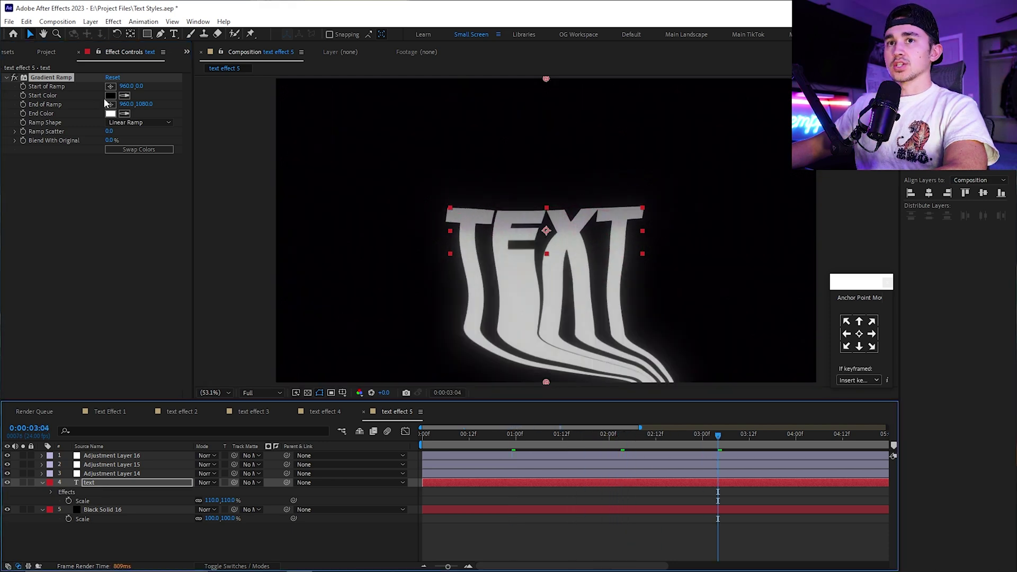
click(110, 96)
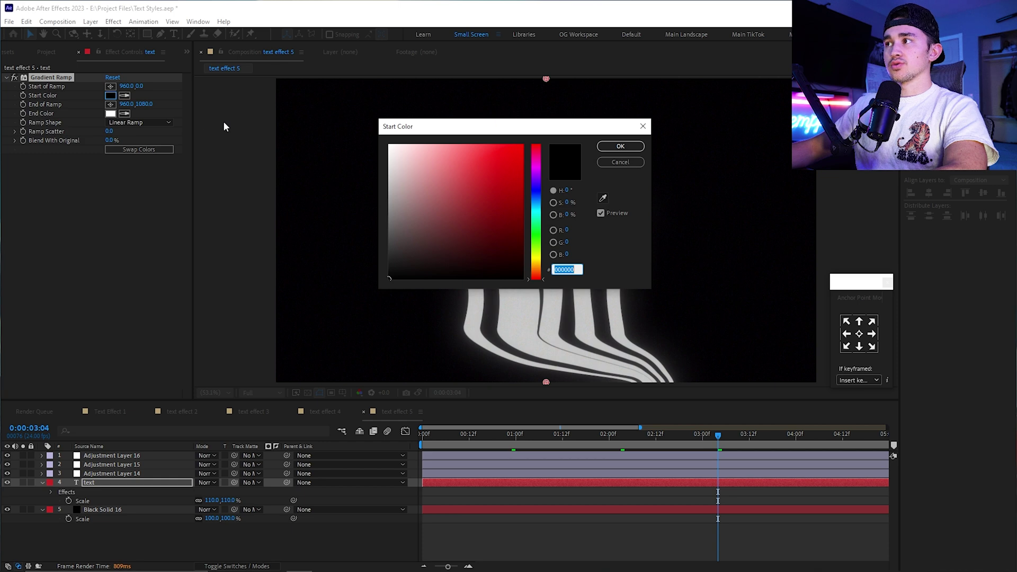
text(ffffff)
key(Tab)
click(611, 148)
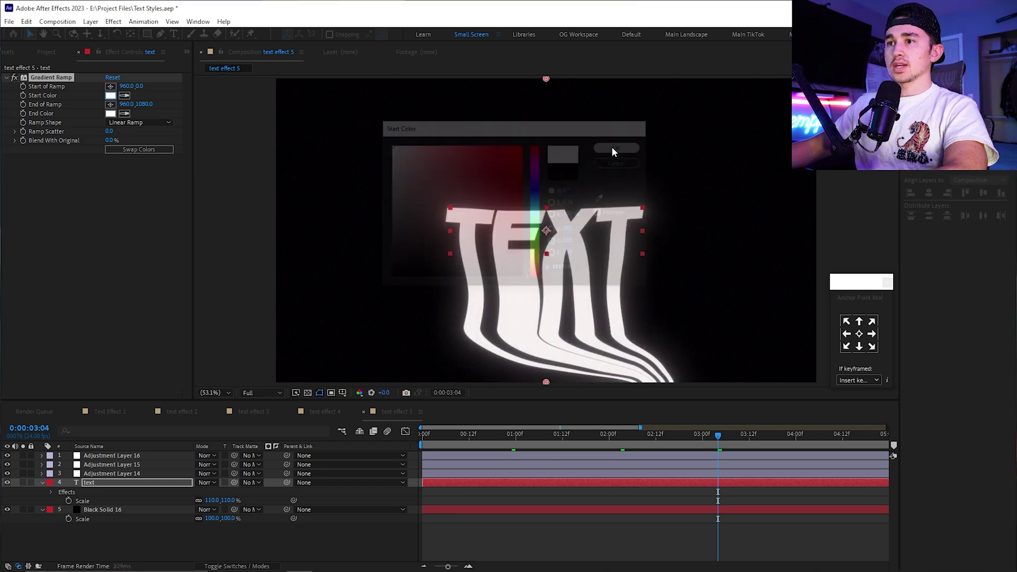
Set Gradient Ramp's End Color to a bright blue with a hue of 200°
click(110, 113)
click(536, 203)
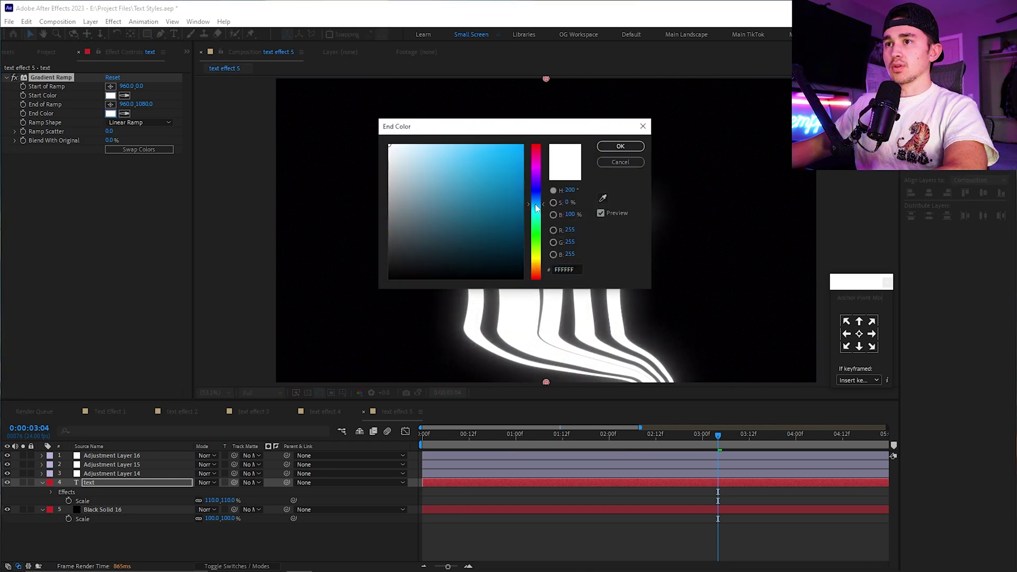
click(484, 197)
click(618, 148)
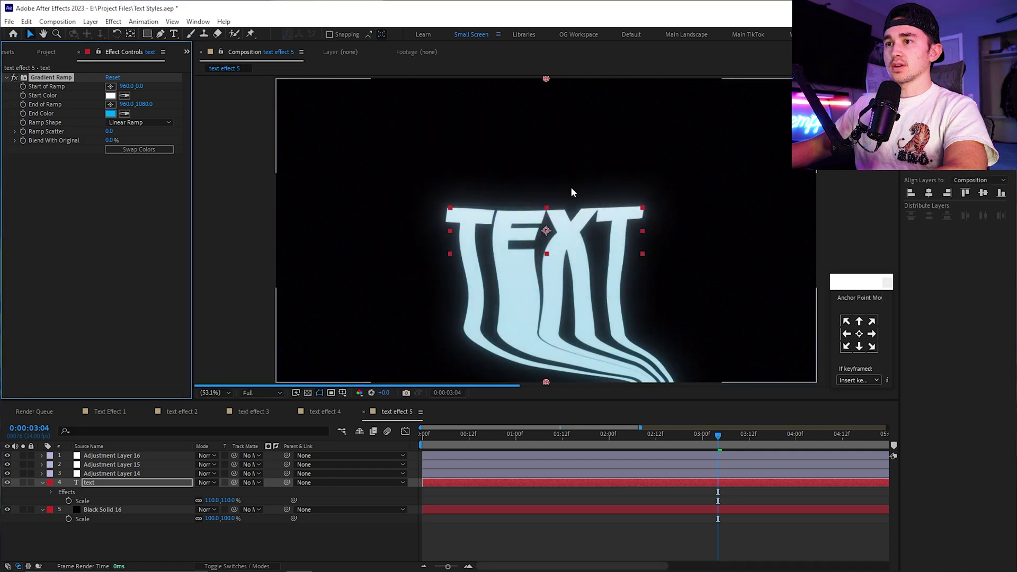
Bring the ramp's ends closer together by setting Start of Ramp's Y to 363 and End of Ramp's Y to 916
drag(140, 86, 239, 80)
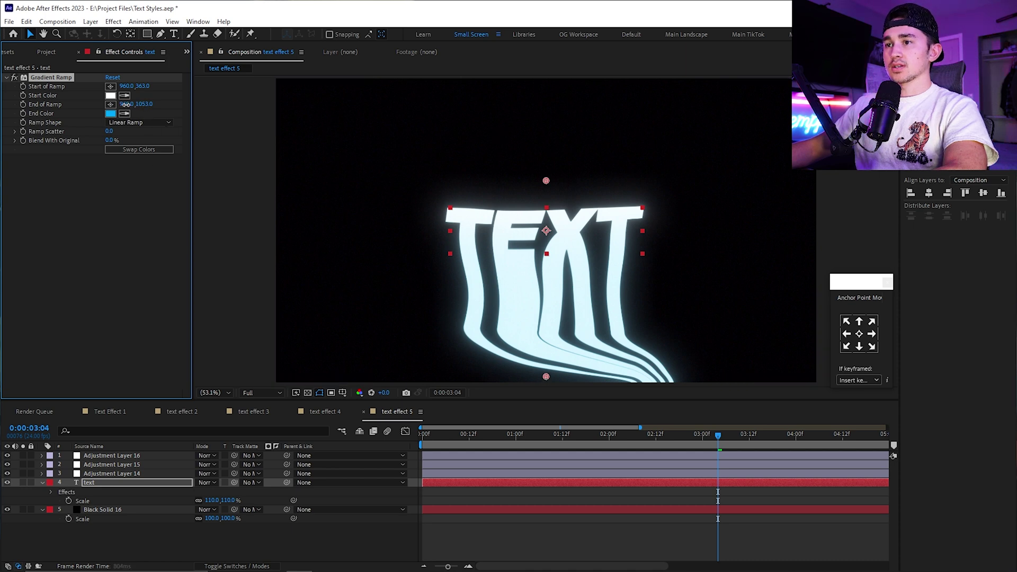
drag(125, 104, 47, 113)
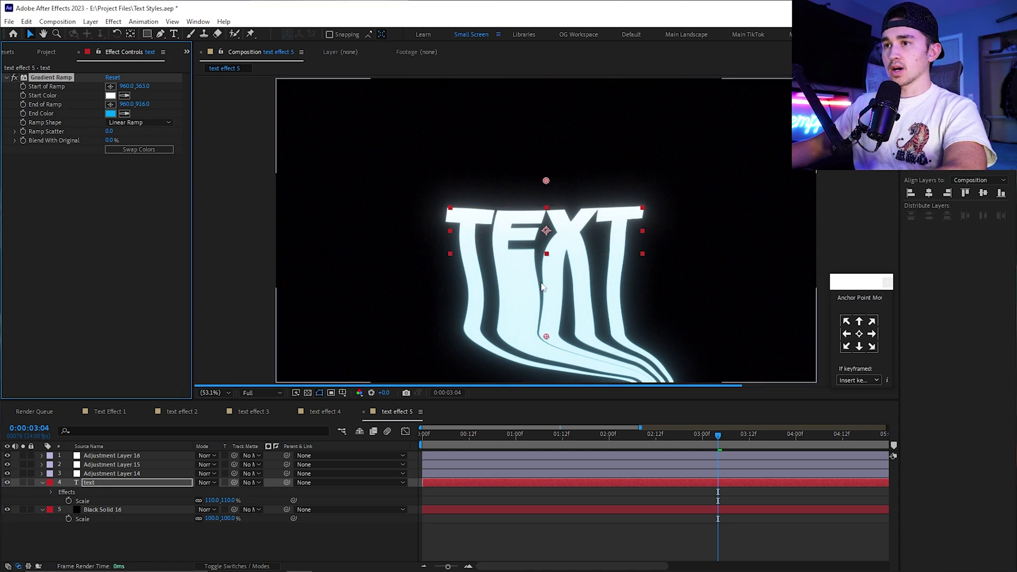
click(450, 520)
Duplicate the text layer with its Gradient Ramp
click(445, 484)
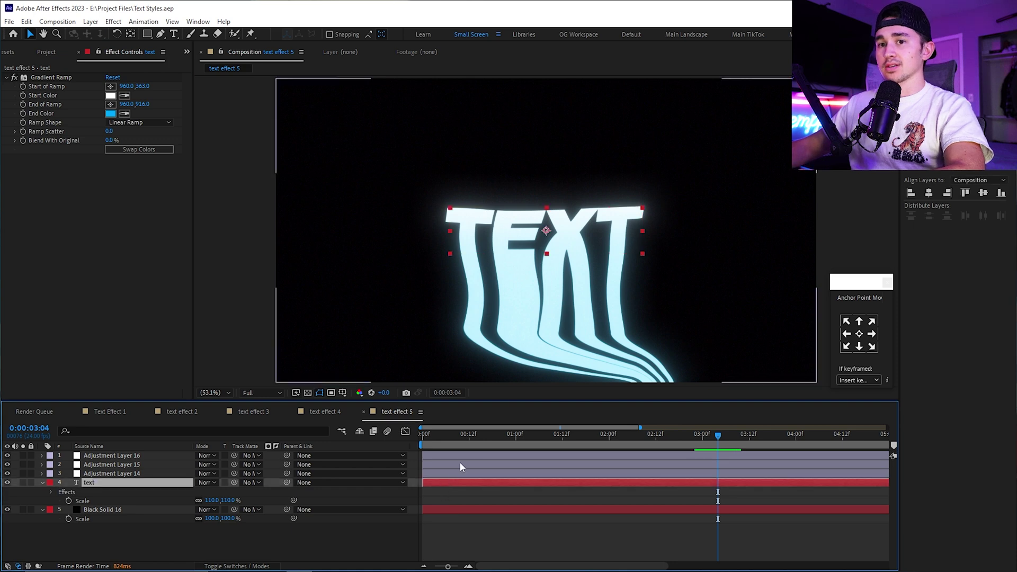
key(ctrl+d)
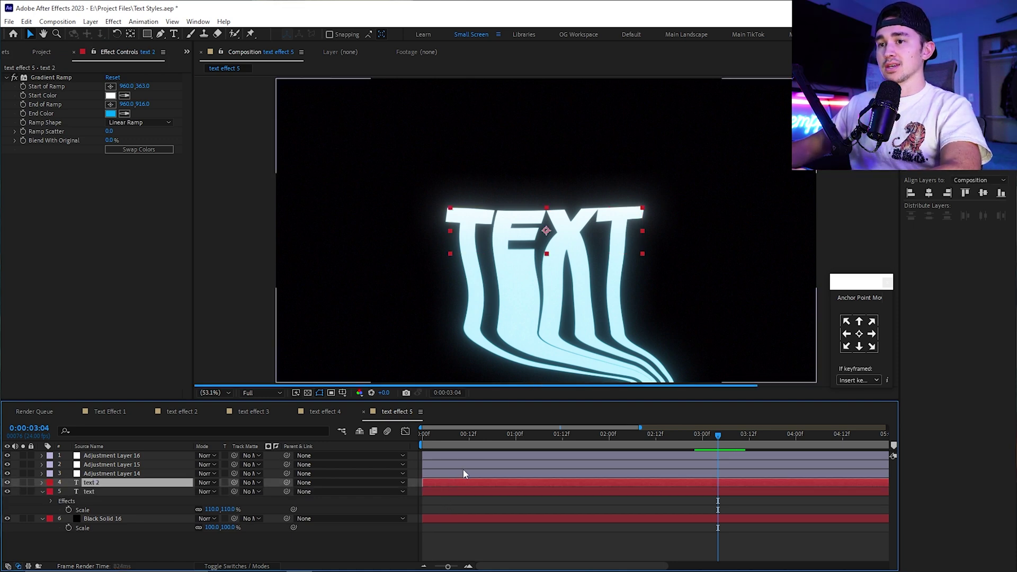
Replace the Gradient Ramp on the lower text layer with a Fill effect
key(ctrl+Down)
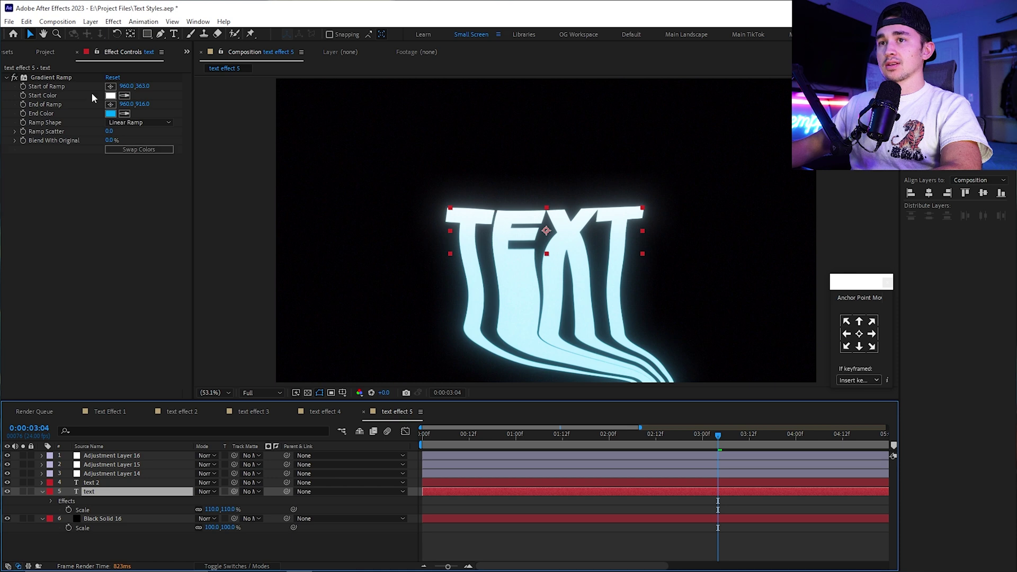
click(41, 77)
key(Delete)
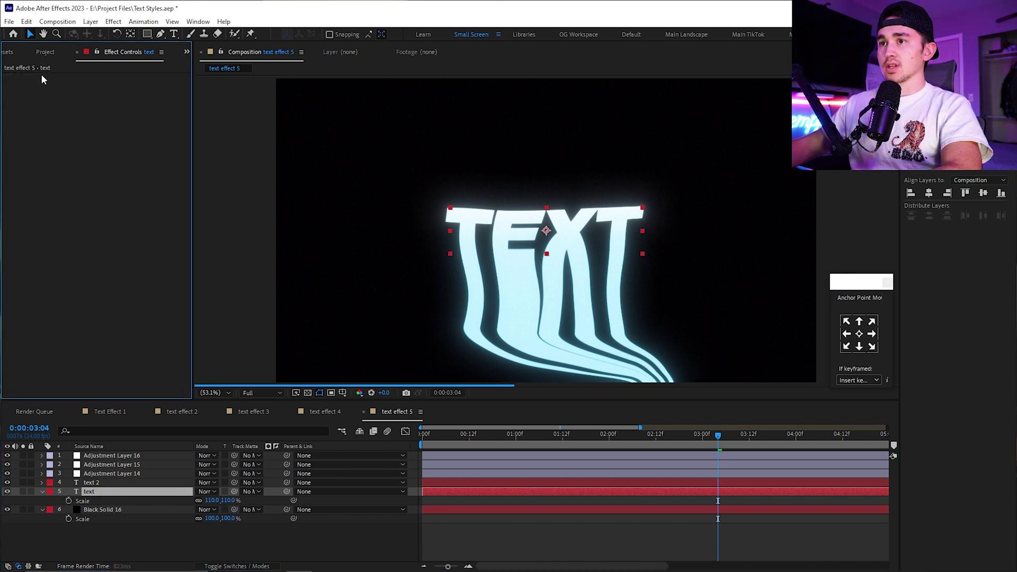
key(ctrl+space)
text(fill)
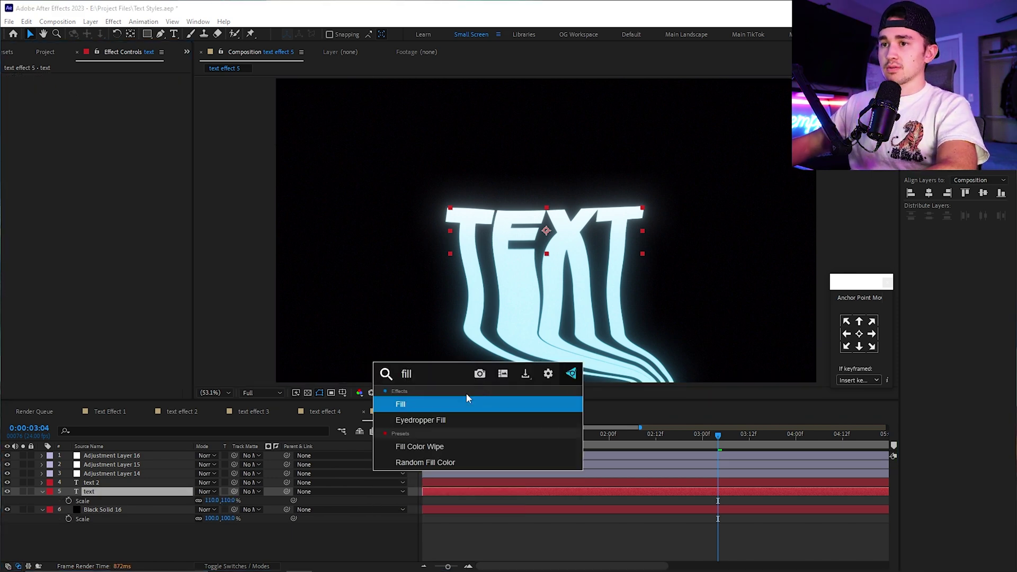
key(Return)
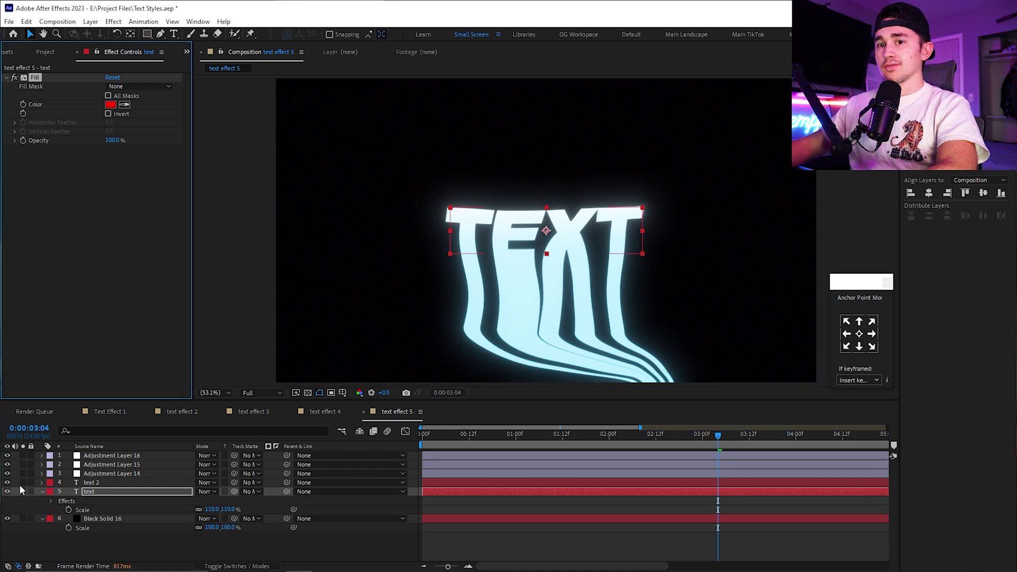
Set the lower text layer's Fill color to magenta (F000FF), hiding the duplicate text layer above it while choosing the color
click(7, 483)
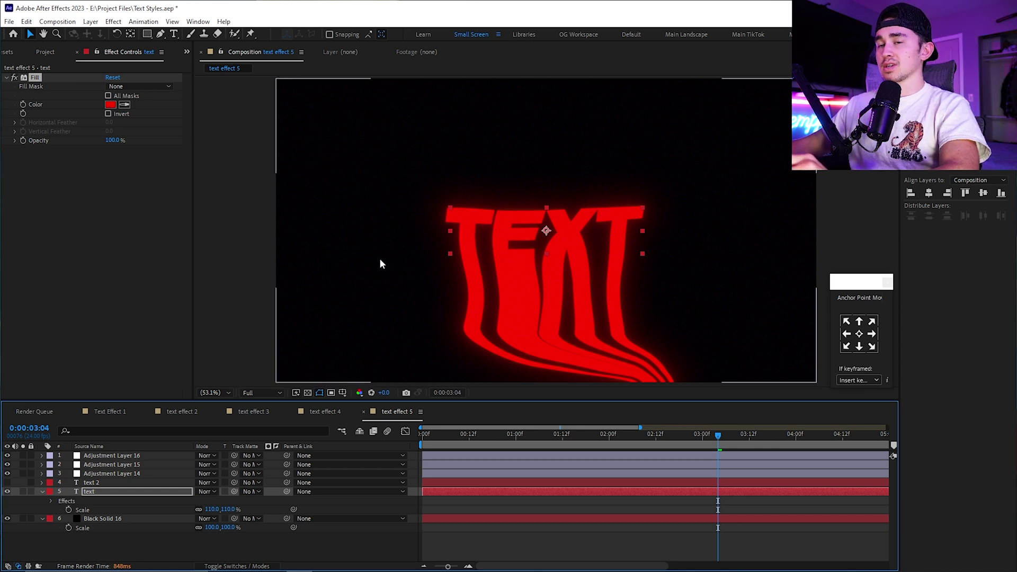
click(110, 104)
click(535, 167)
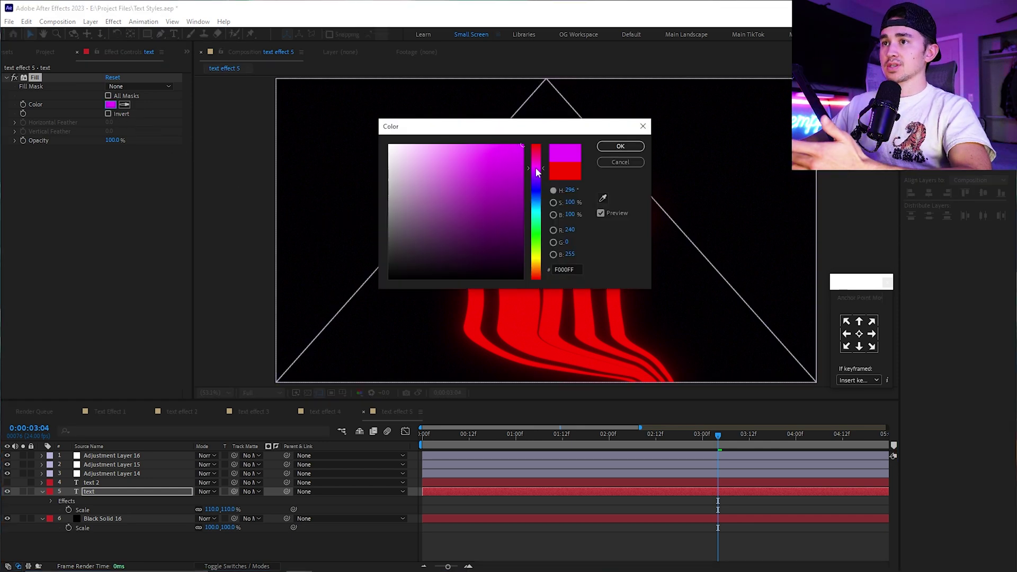
click(619, 146)
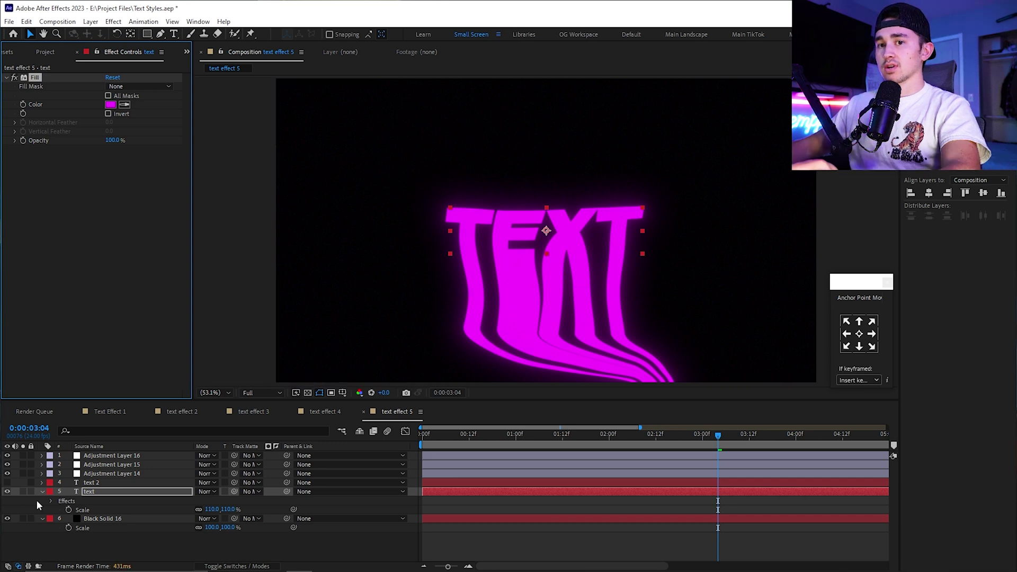
click(8, 482)
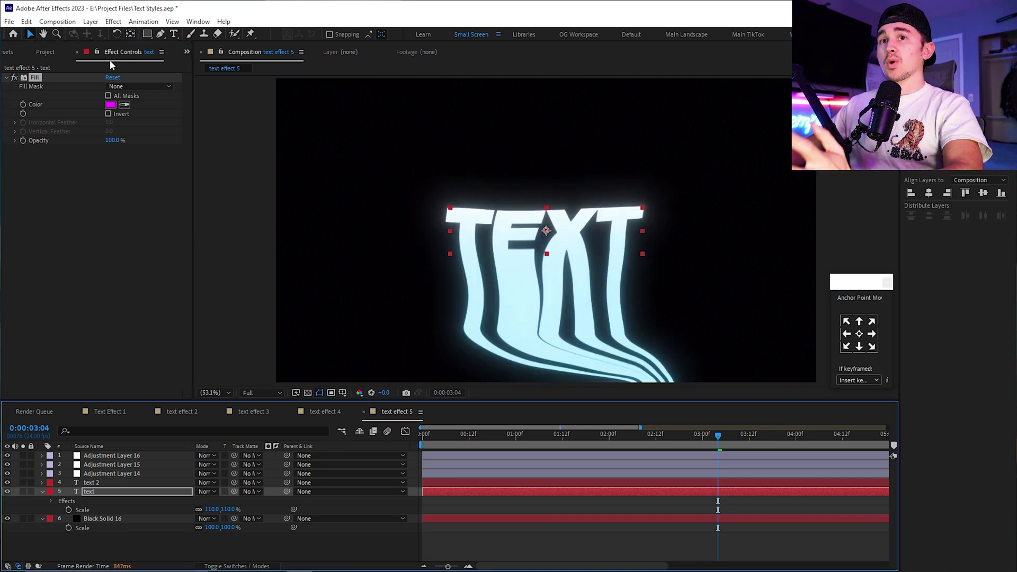
Find the Liquify effect and apply it to the lower text layer
click(186, 51)
click(238, 70)
click(184, 69)
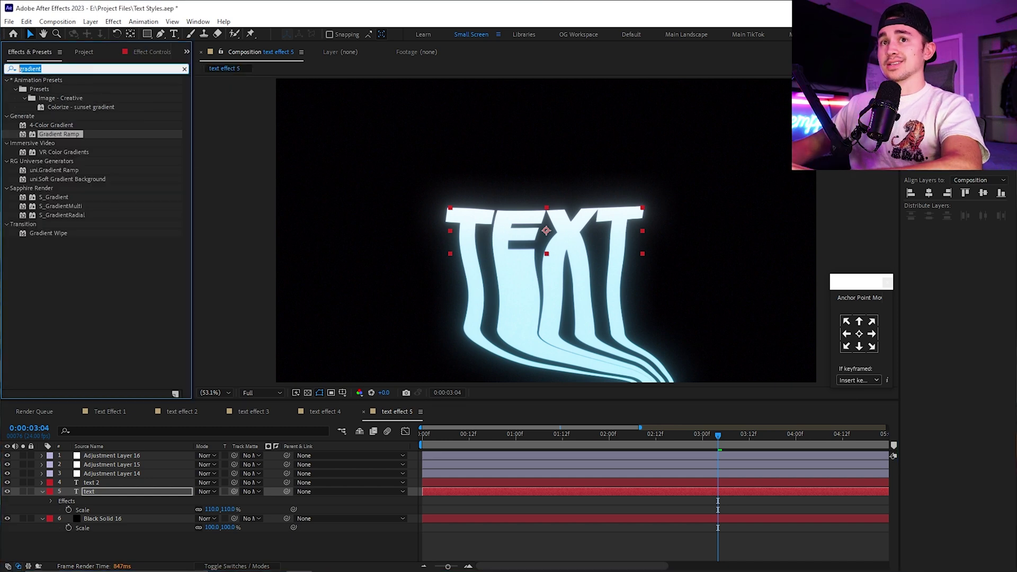
text(liqui)
mouse_move(37, 89)
mouse_down()
mouse_move(452, 481)
mouse_move(431, 488)
mouse_move(440, 490)
mouse_up()
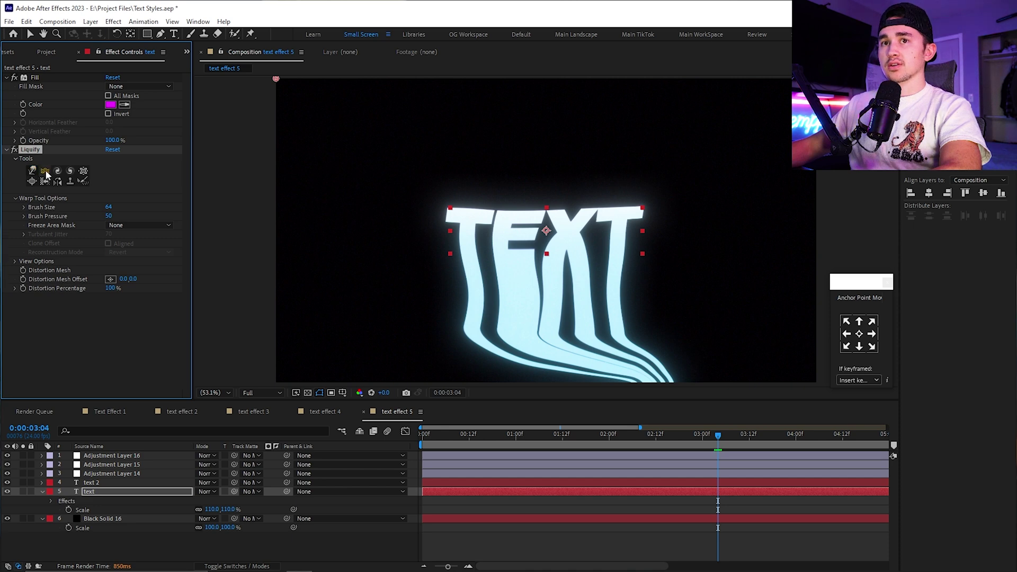
Warp the lower text layer with Liquify's 64-size brush around the first and last T so its fill peeks out behind the upper text
scroll(495, 170, down, 1)
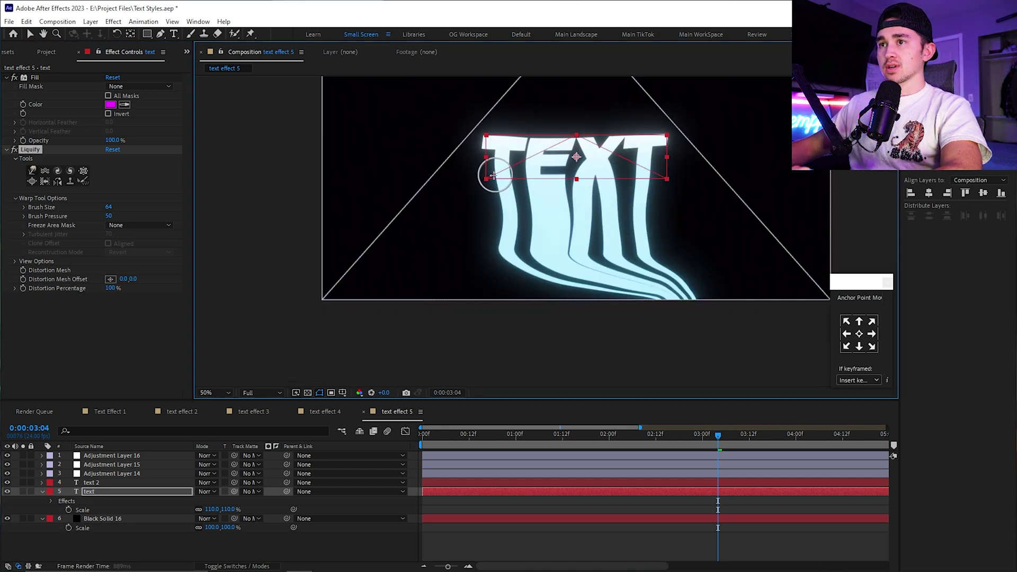
drag(479, 186, 502, 255)
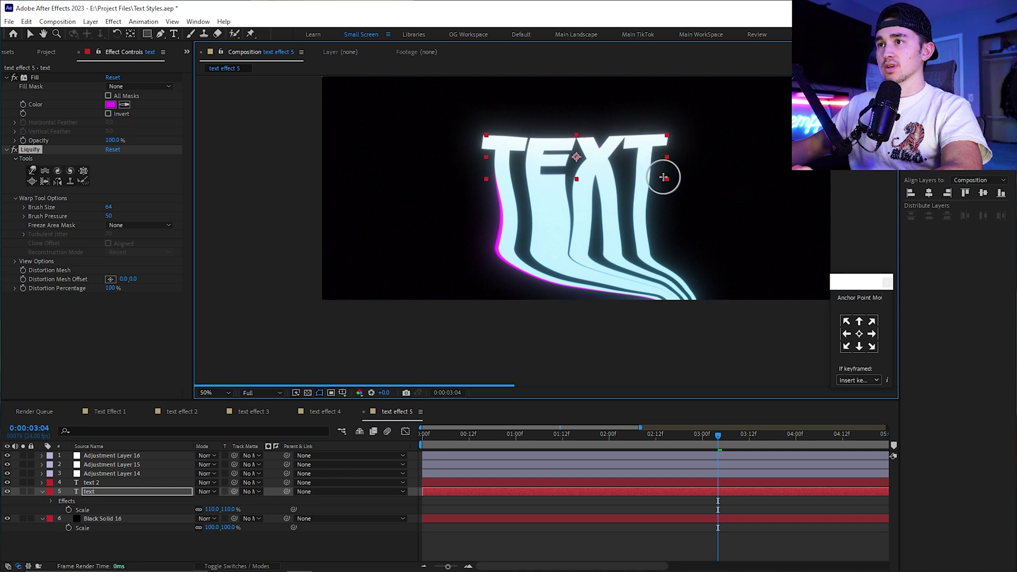
drag(664, 178, 631, 175)
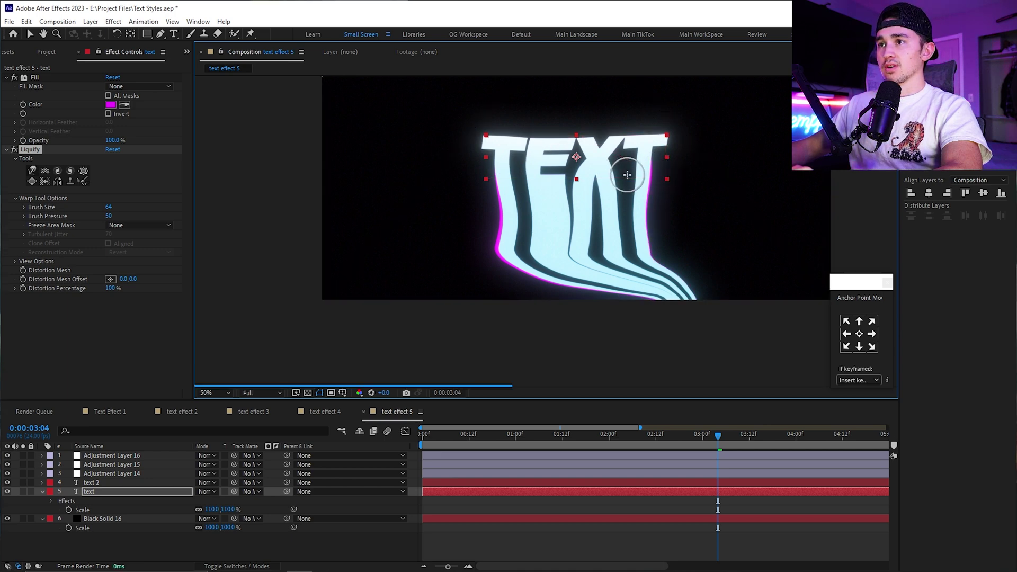
Change the lower text layer's Fill color to blue (006CFF)
key(period)
click(110, 105)
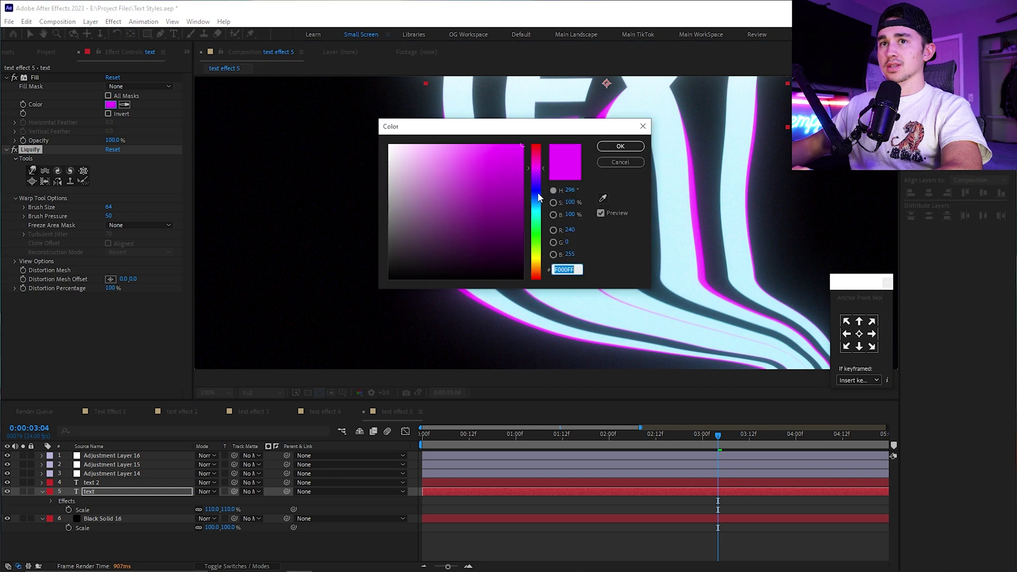
click(535, 199)
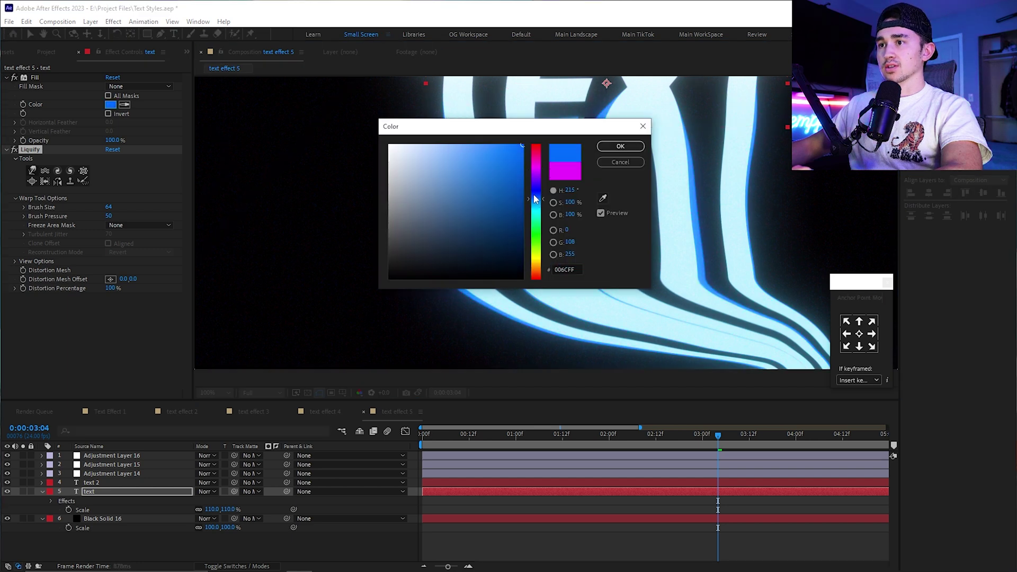
click(620, 147)
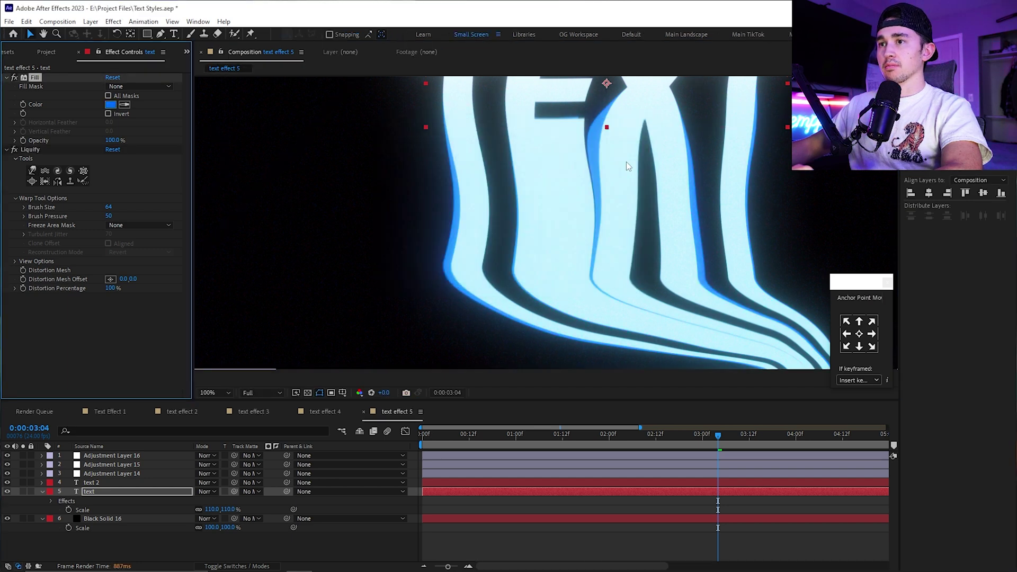